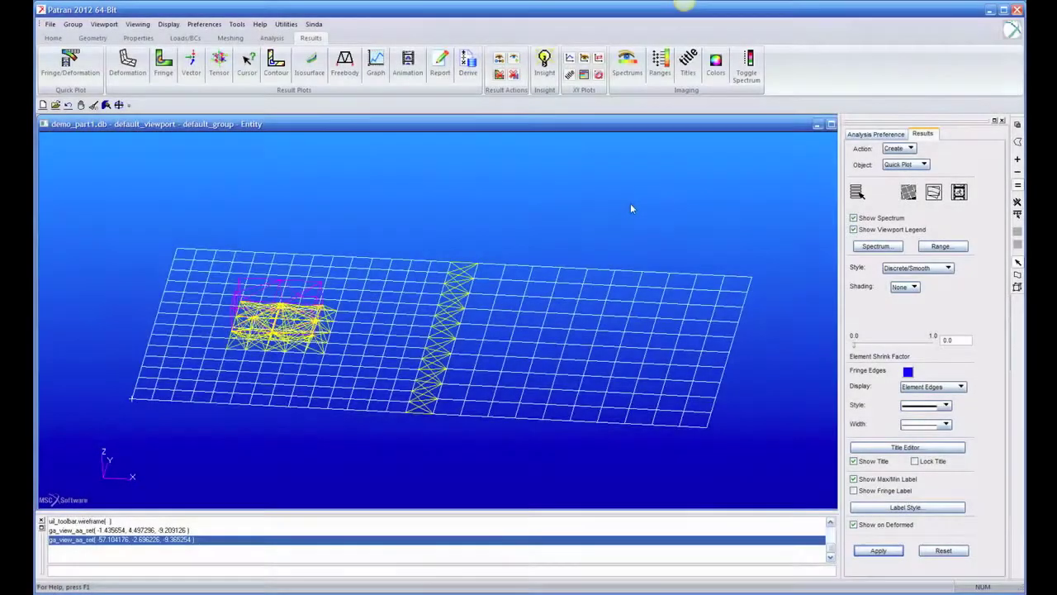
Start a new element-uniform Sinda convection set with the To Ambient option and 2D target elements, named "convection off back of plate"
middle_drag(631, 207, 568, 227)
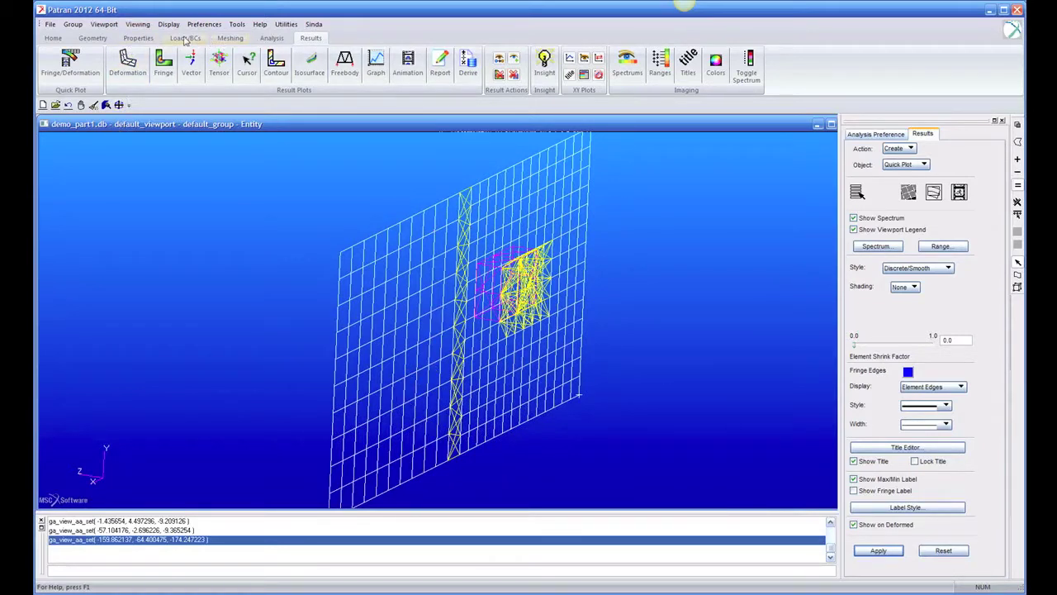
click(185, 38)
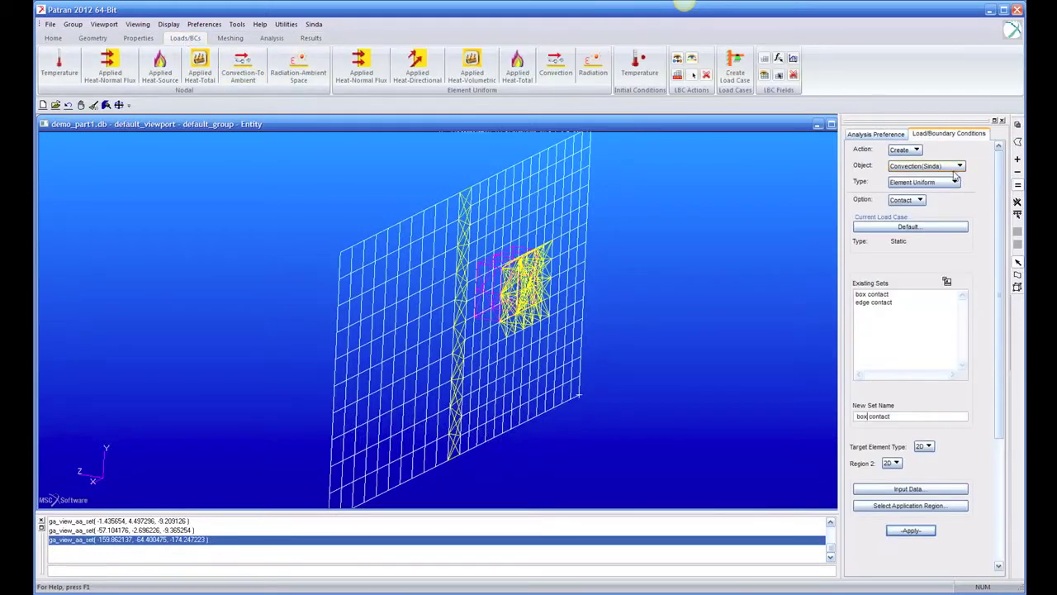
click(920, 201)
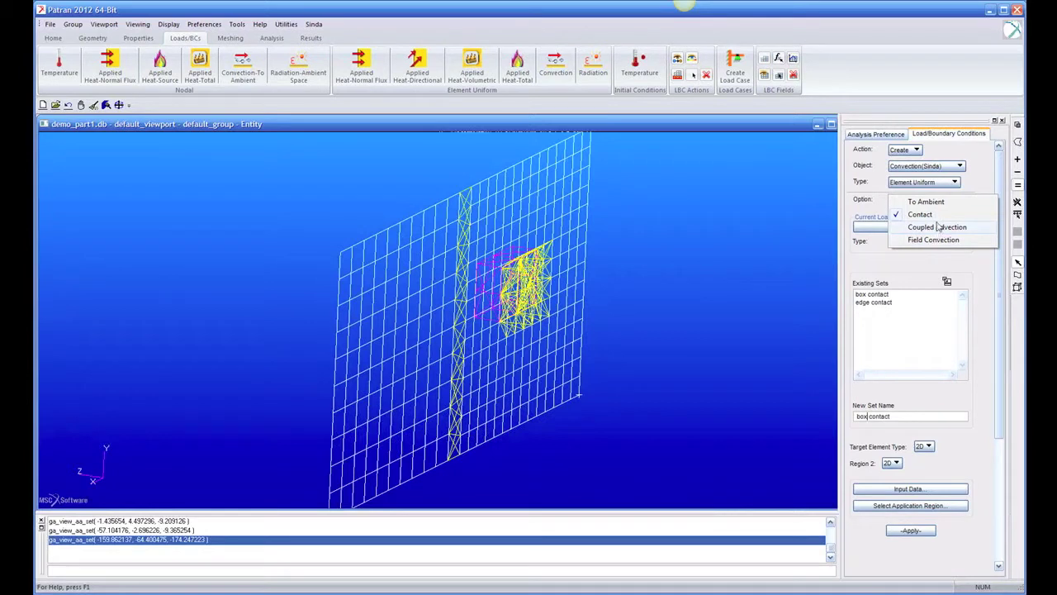
click(938, 201)
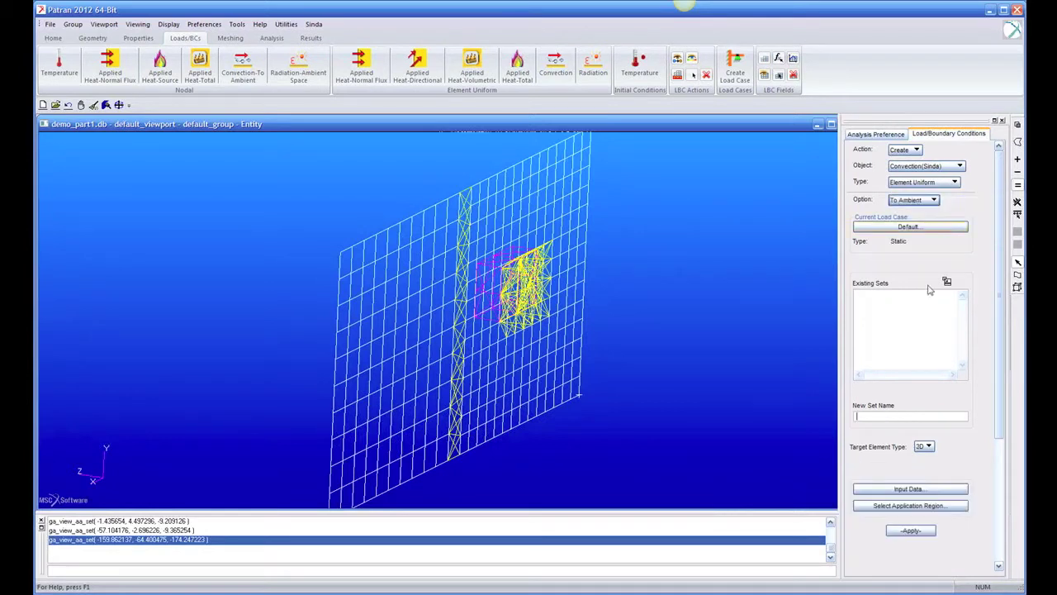
click(928, 447)
click(934, 463)
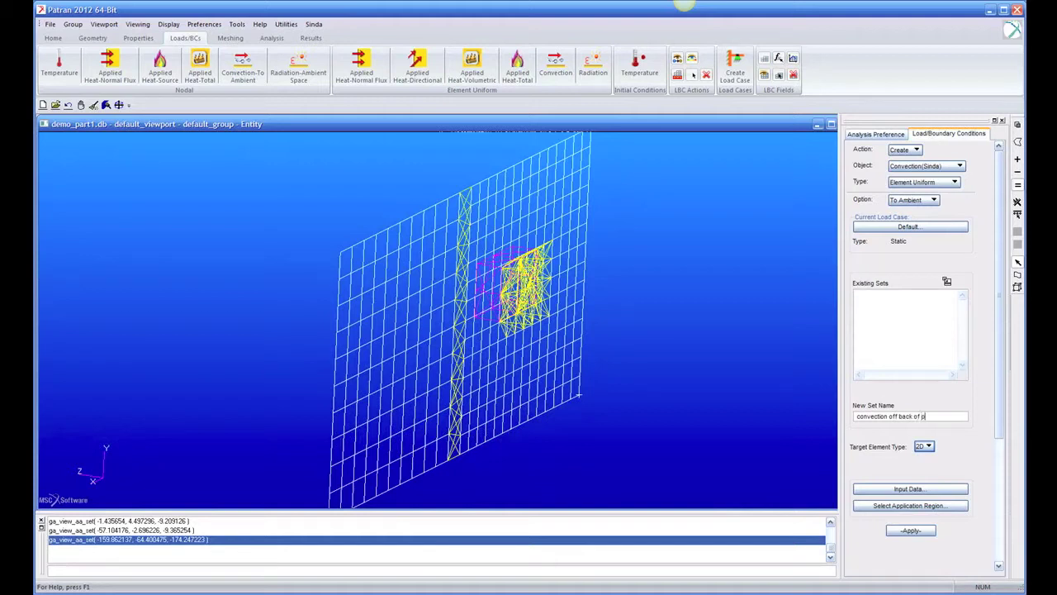
Define the convection input data on the bottom surface with a coefficient of 5 and an ambient temperature of 20
click(909, 489)
click(750, 79)
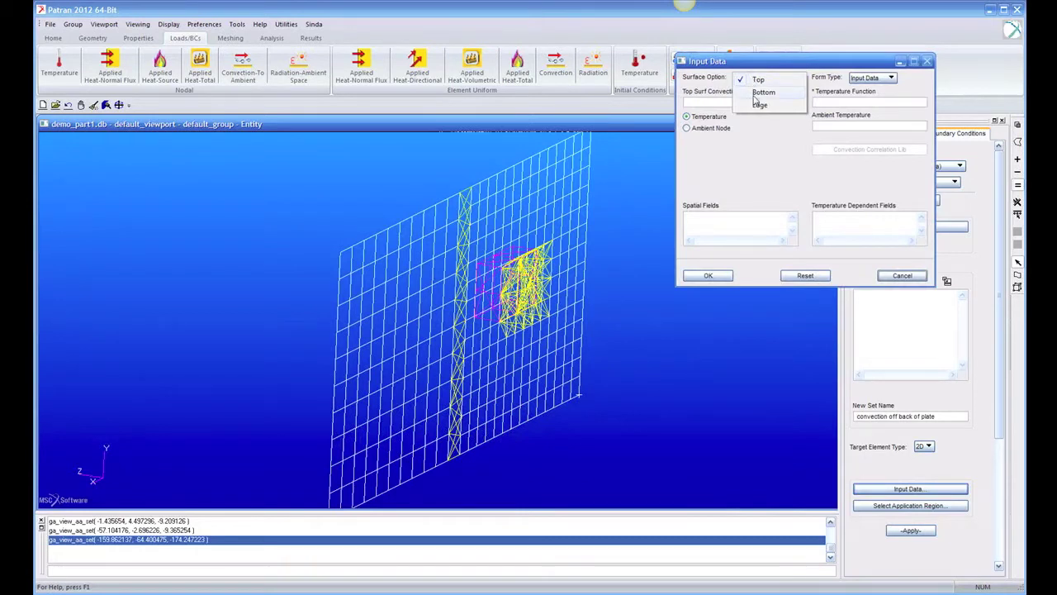
click(760, 92)
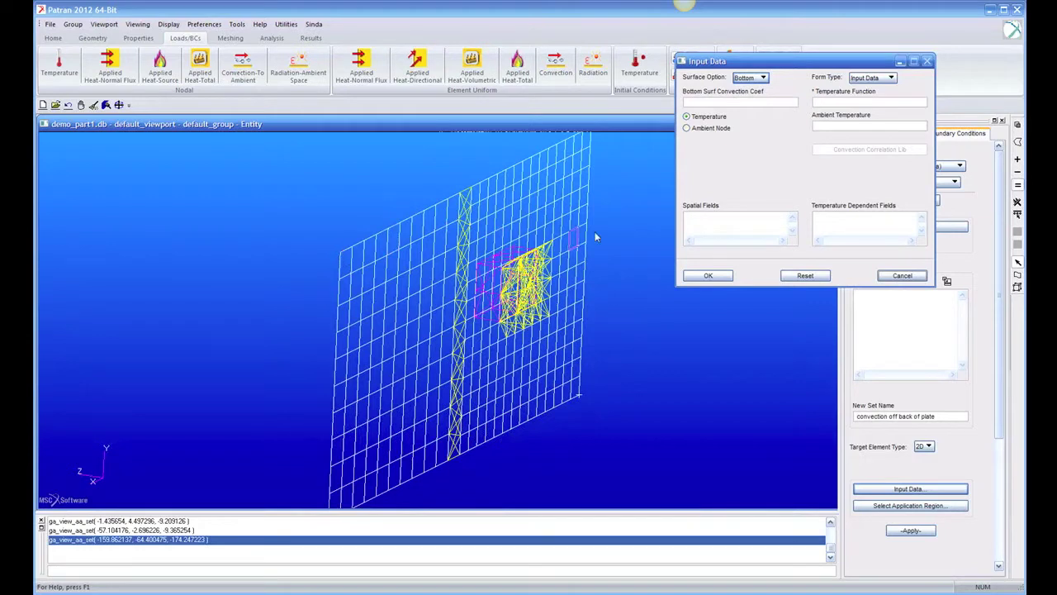
click(715, 102)
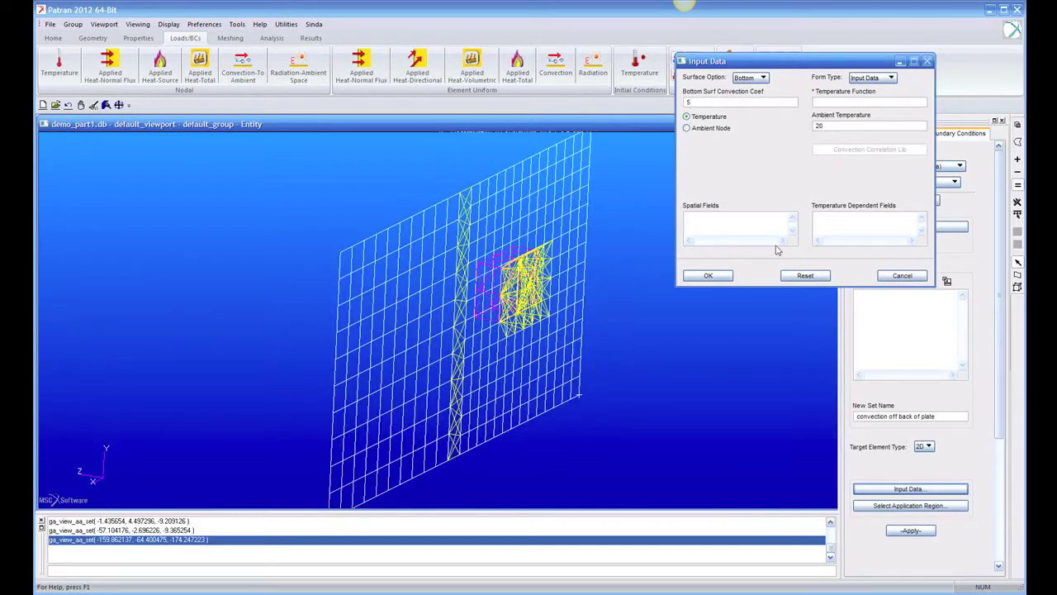
click(711, 281)
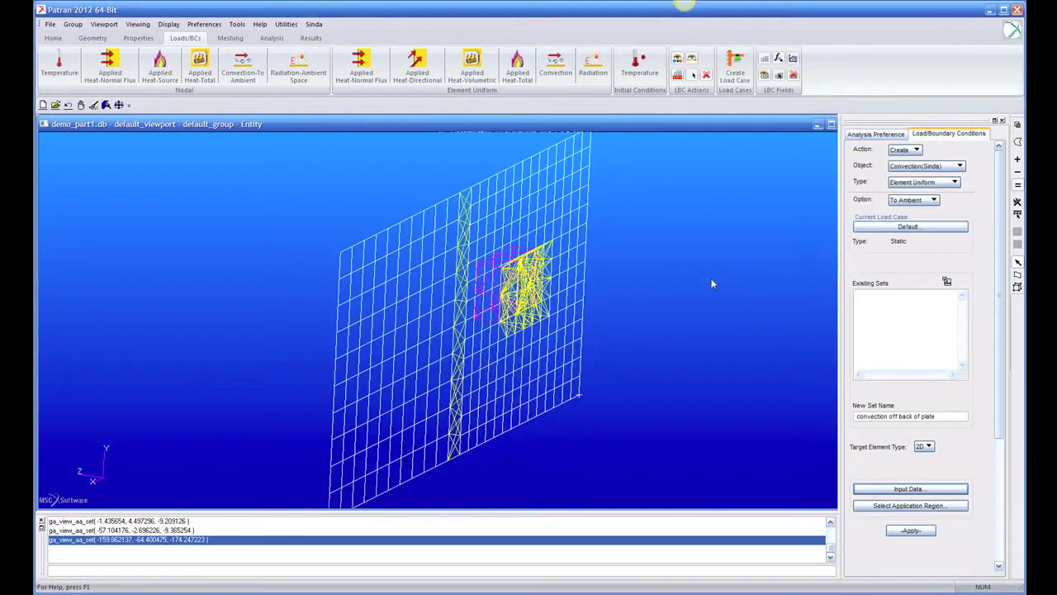
Assign both plate surfaces, Surface 1 and Surface 2, as the application region and create the convection set
click(925, 506)
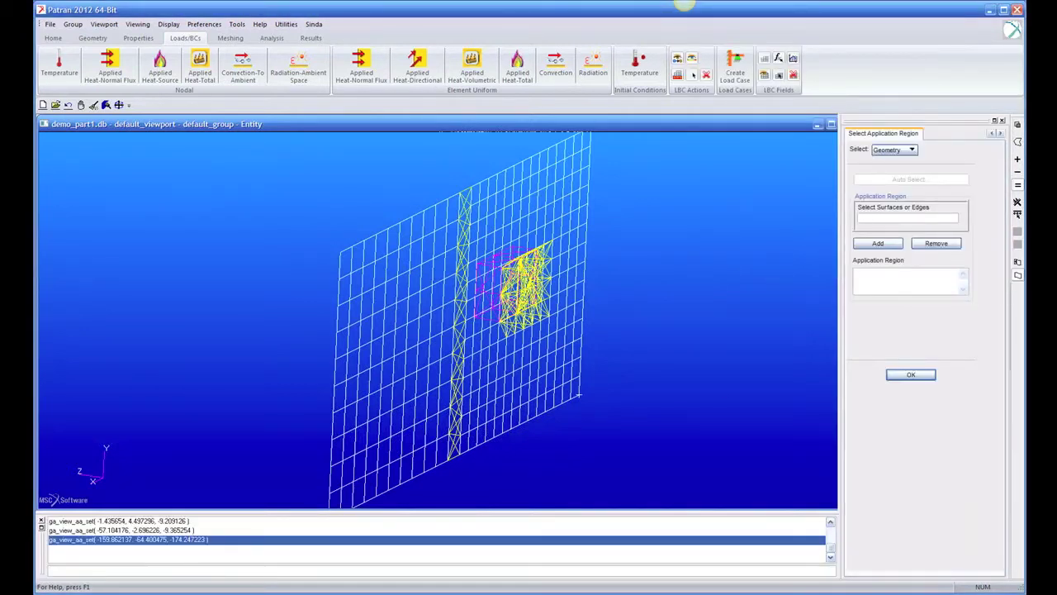
click(411, 323)
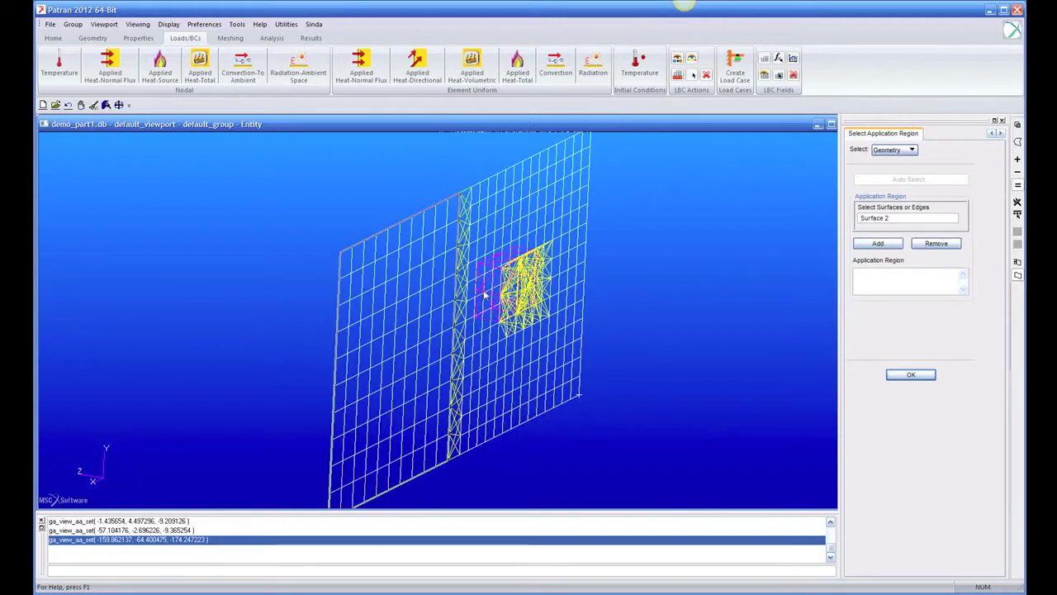
shift+click(566, 207)
click(878, 244)
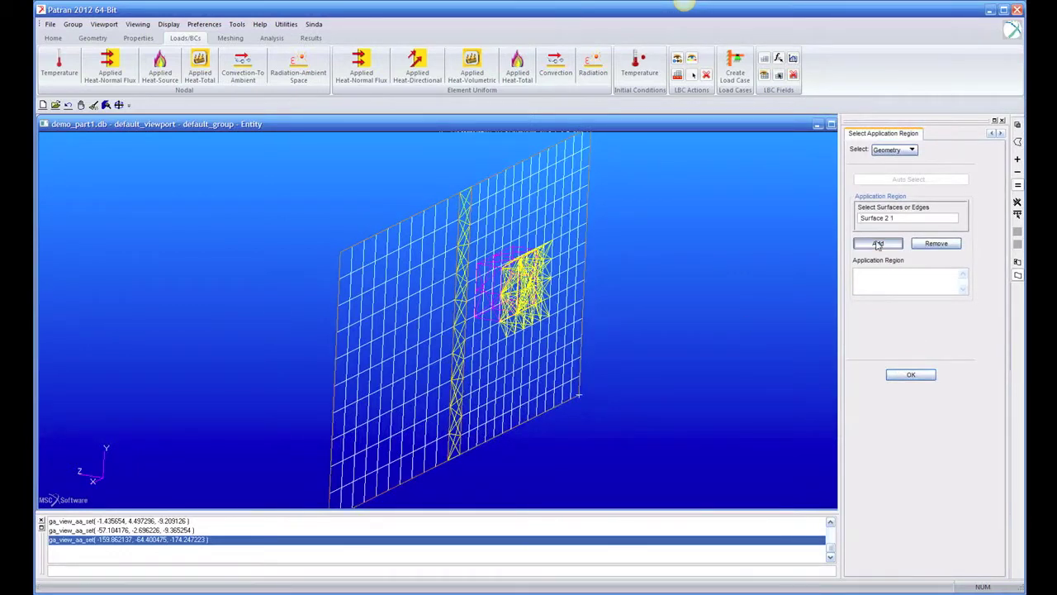
click(917, 376)
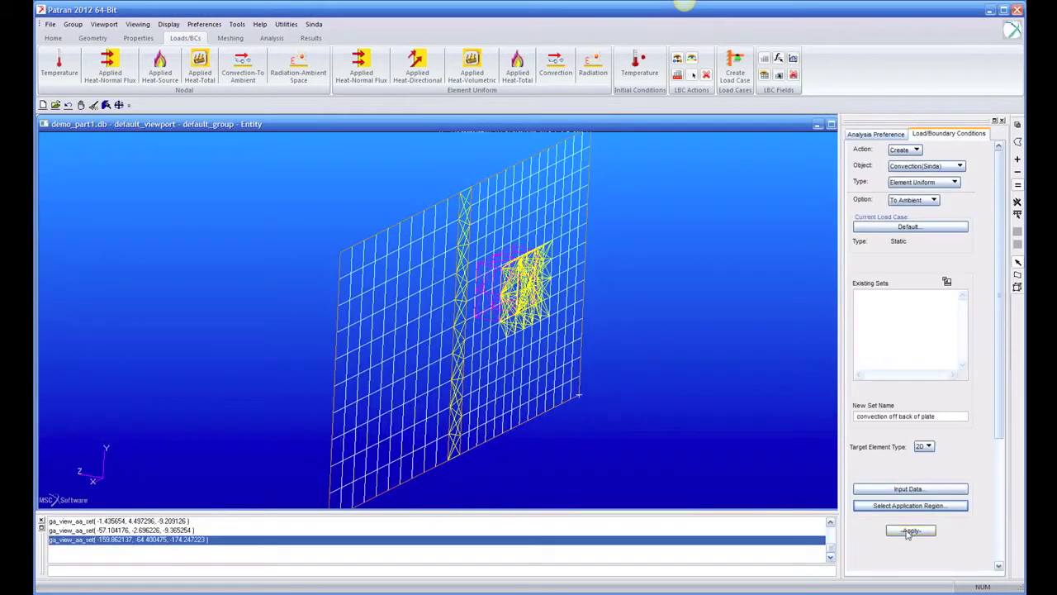
click(908, 531)
Clear the load markers and plot only those of the back-of-plate convection set on default_group to check their direction
middle_drag(726, 398, 744, 394)
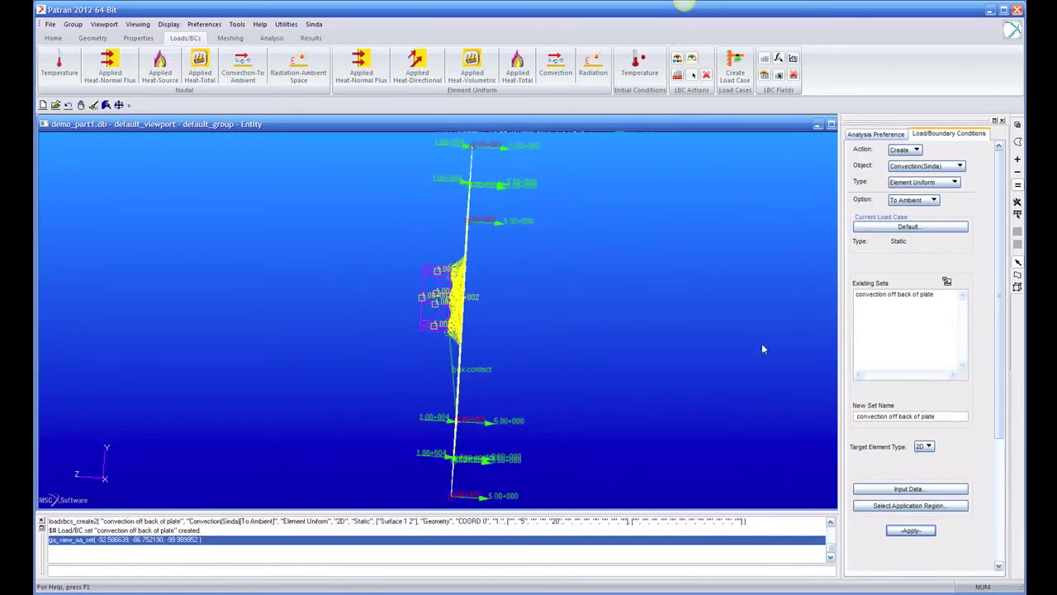
middle_drag(761, 349, 751, 345)
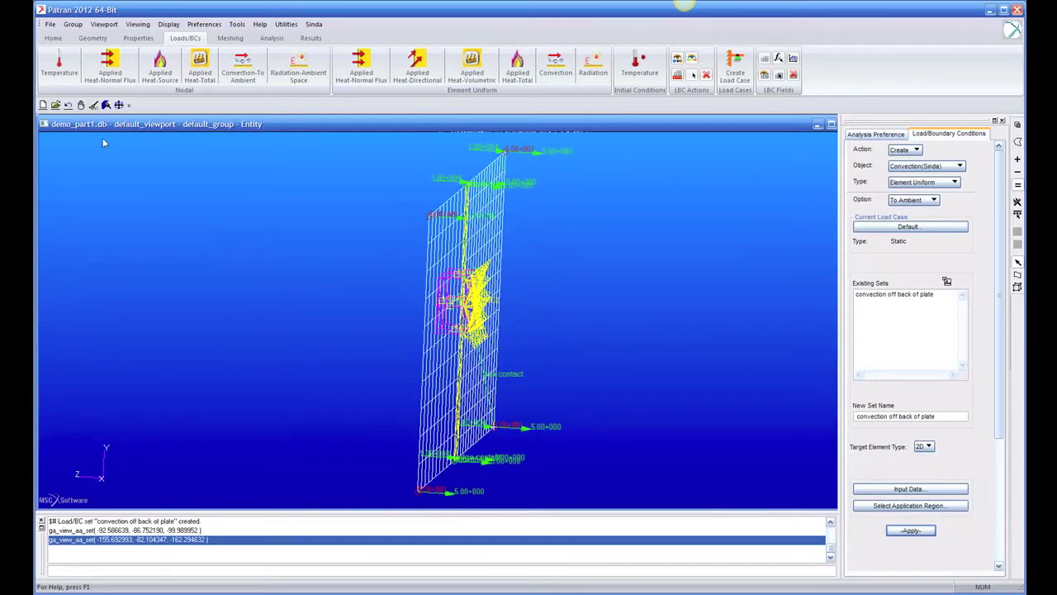
click(93, 105)
click(912, 151)
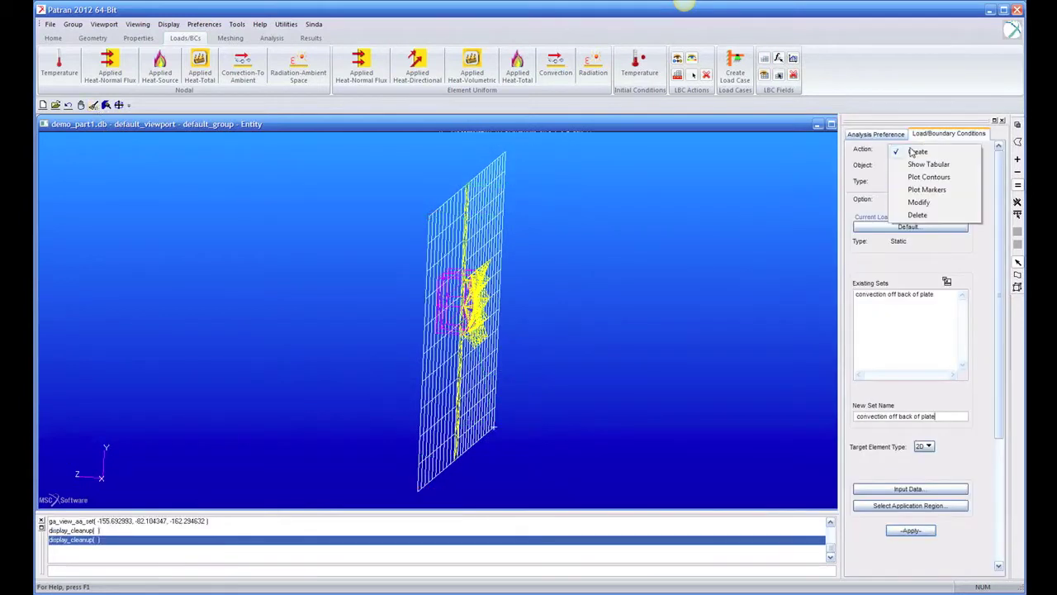
click(917, 189)
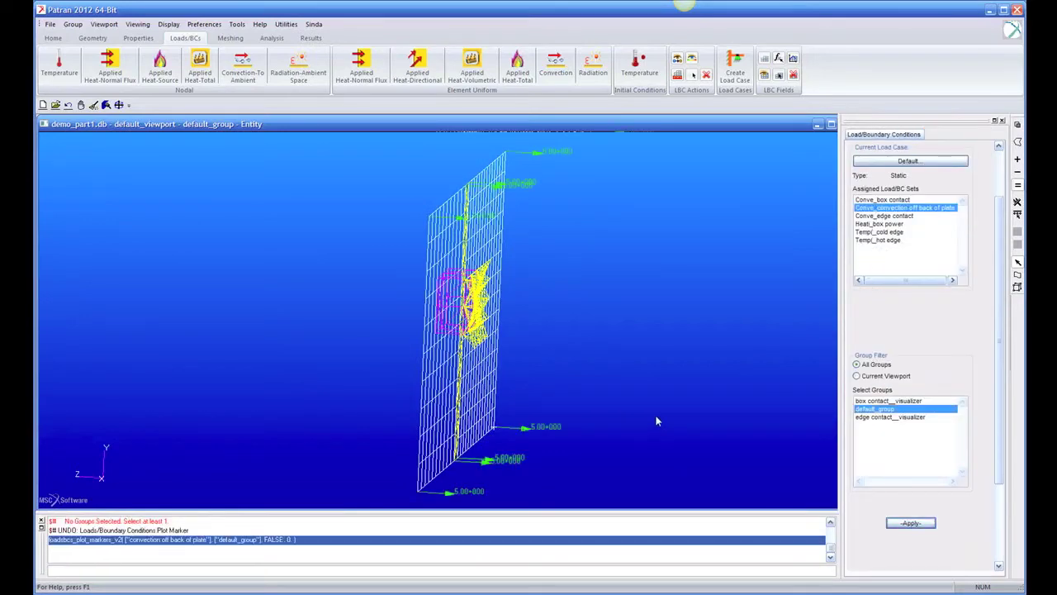
middle_drag(657, 421, 656, 413)
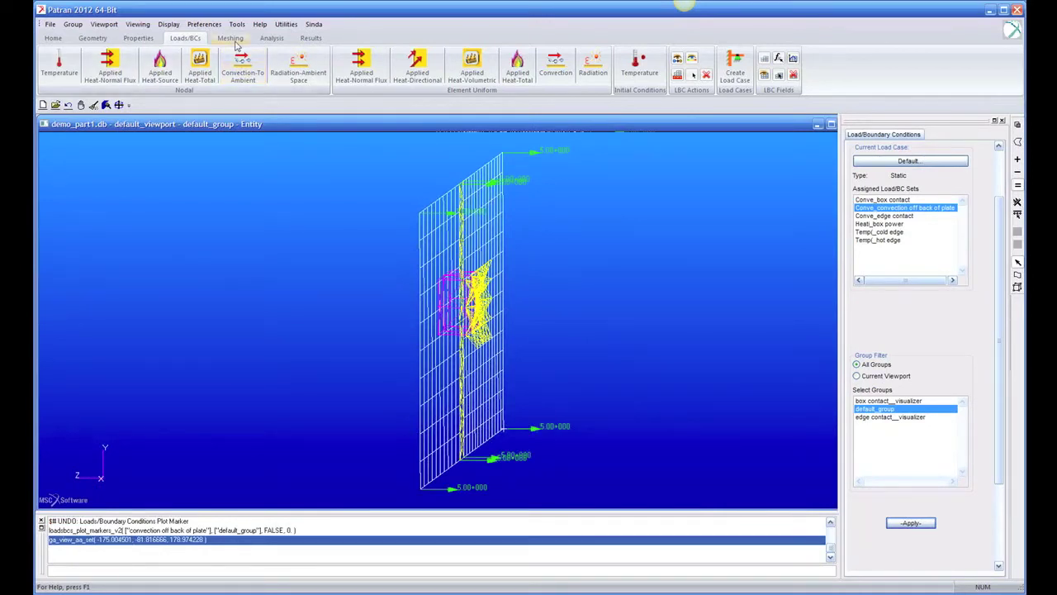
Run the thermal analysis of the entire model with the Translate and Run method for job demo_part1
click(272, 38)
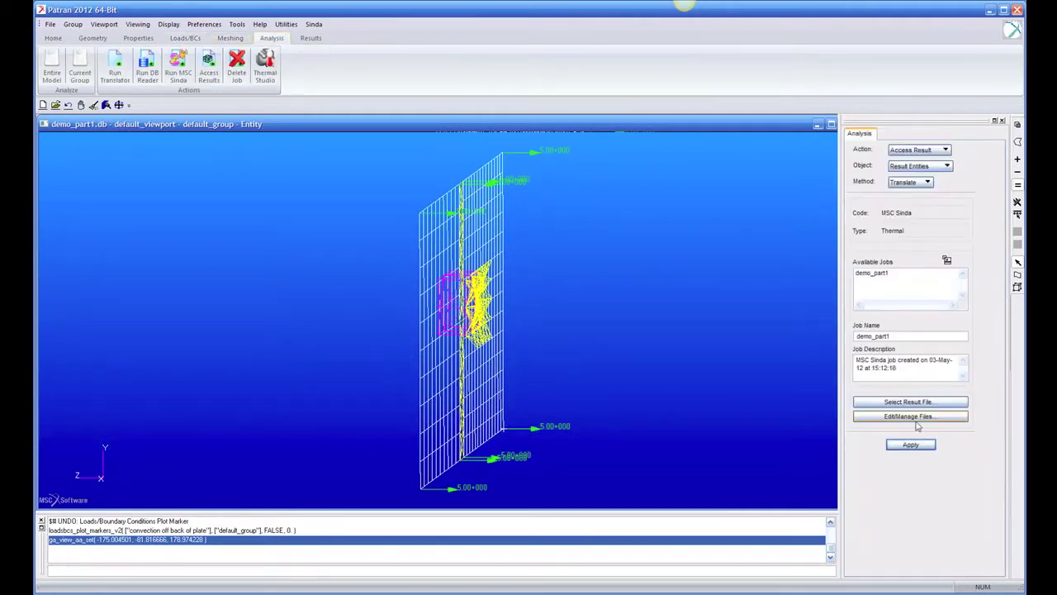
click(921, 156)
click(919, 149)
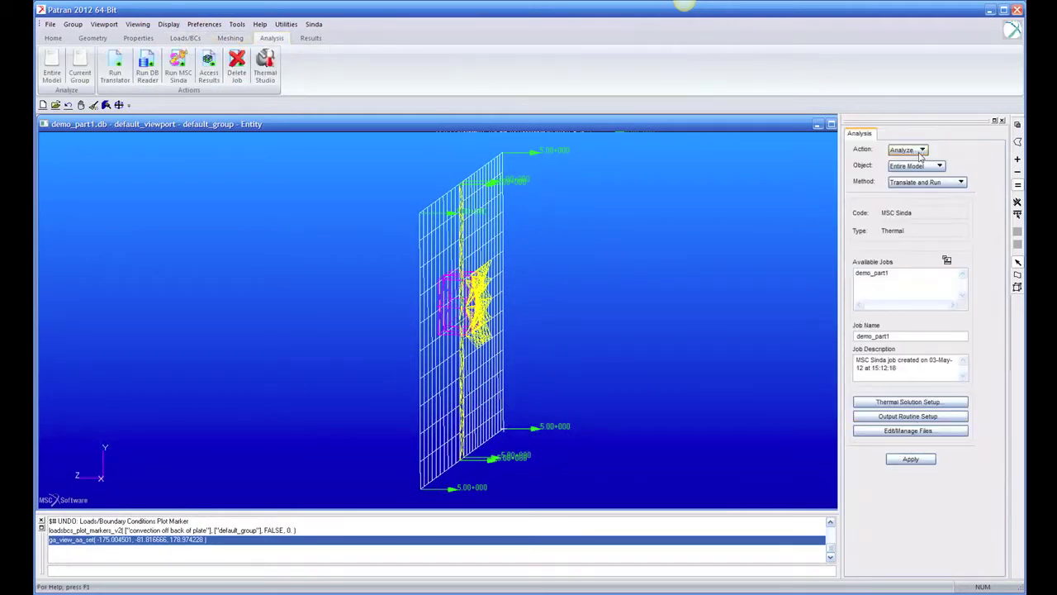
click(912, 459)
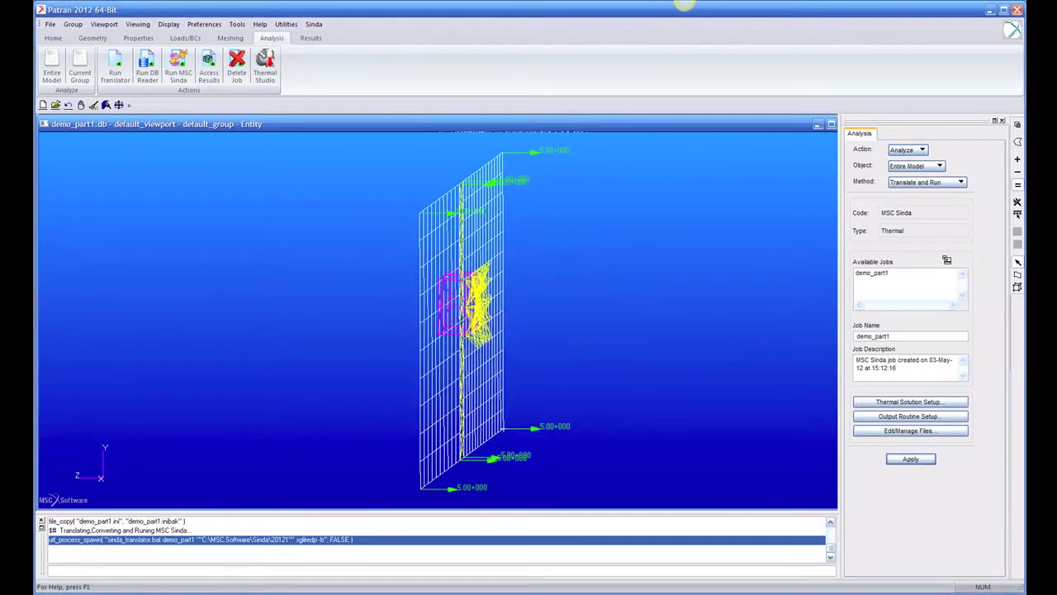
Import the result entities of job demo_part1 with the Access Result action
click(909, 149)
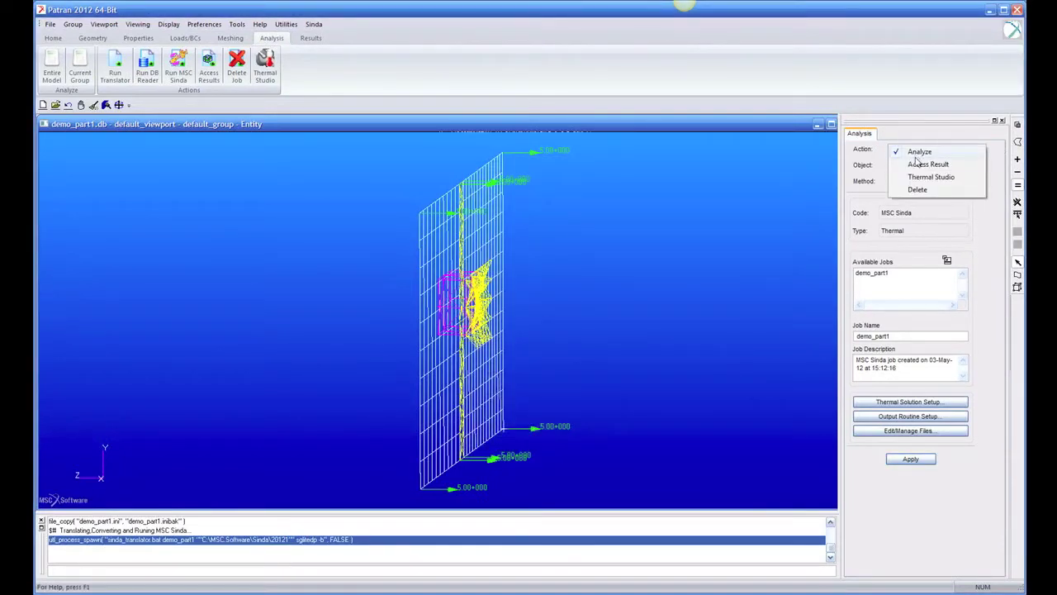
click(919, 163)
click(914, 447)
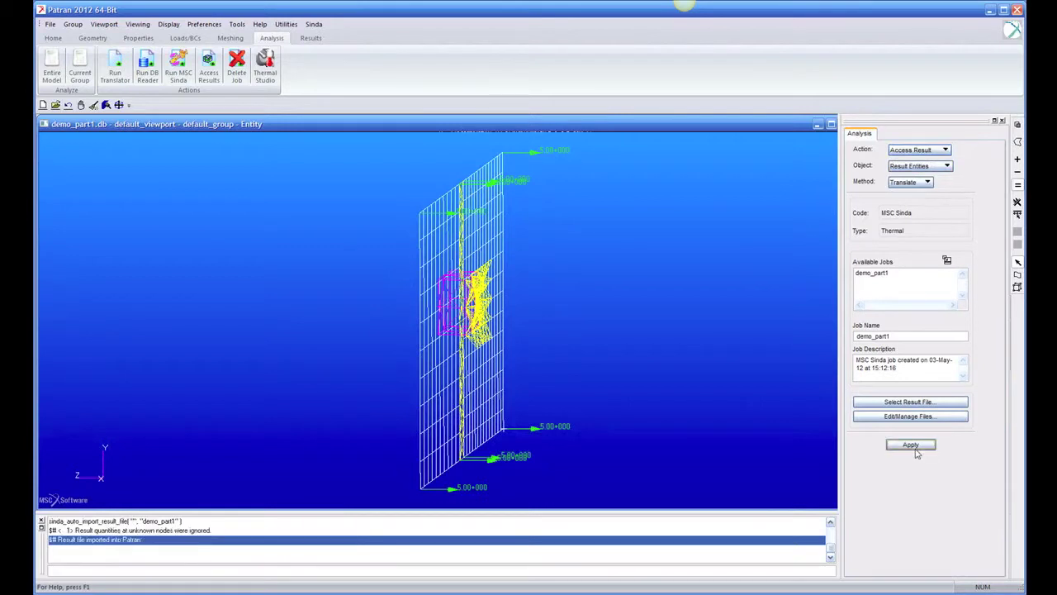
Plot the nodal temperature fringe for the steady_state result case and enlarge the viewport to show the full legend
click(312, 39)
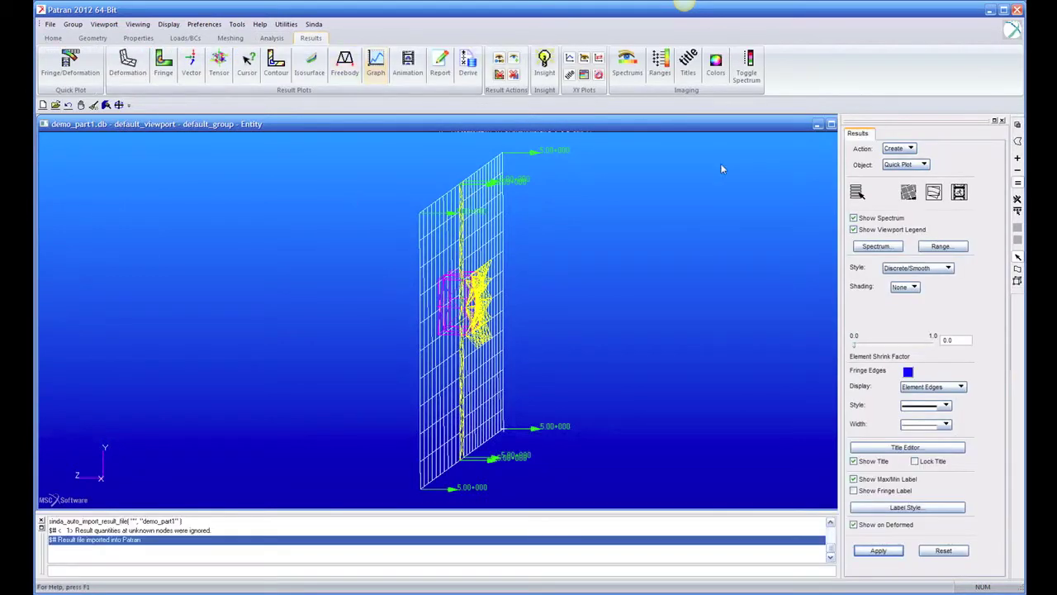
click(858, 192)
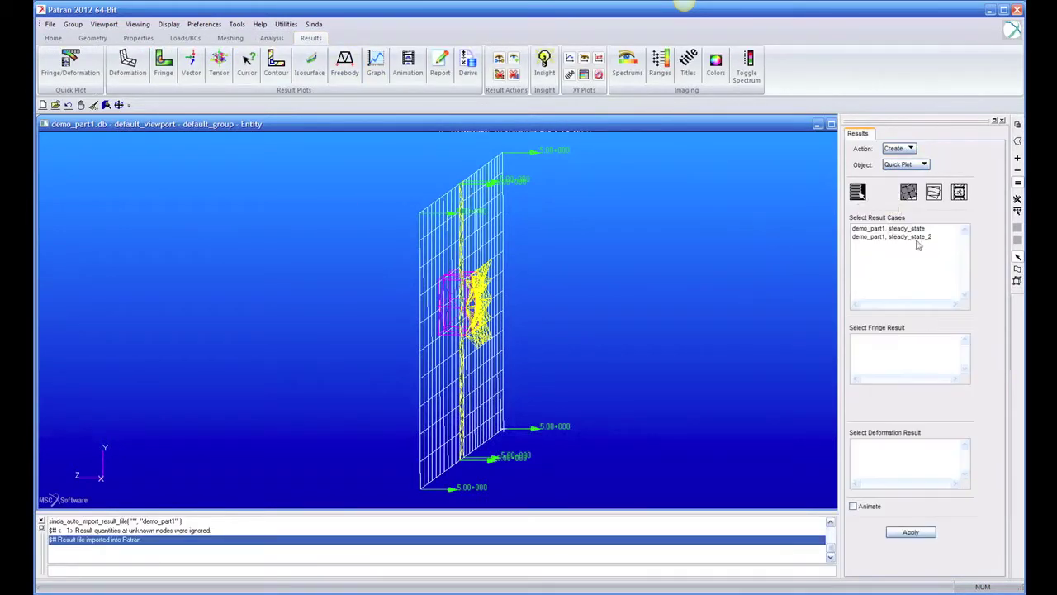
click(913, 238)
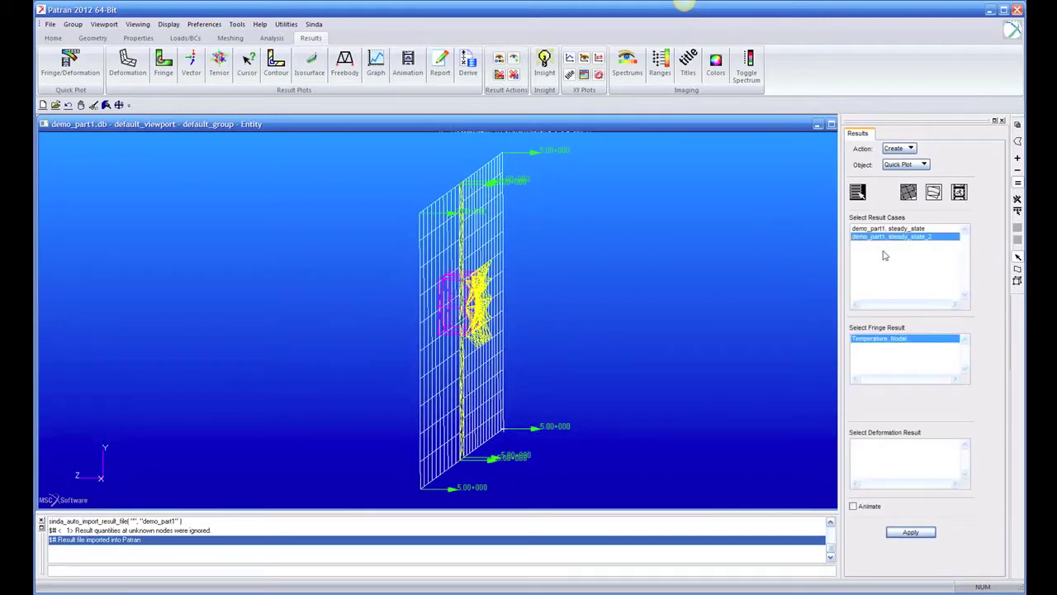
click(884, 228)
click(912, 532)
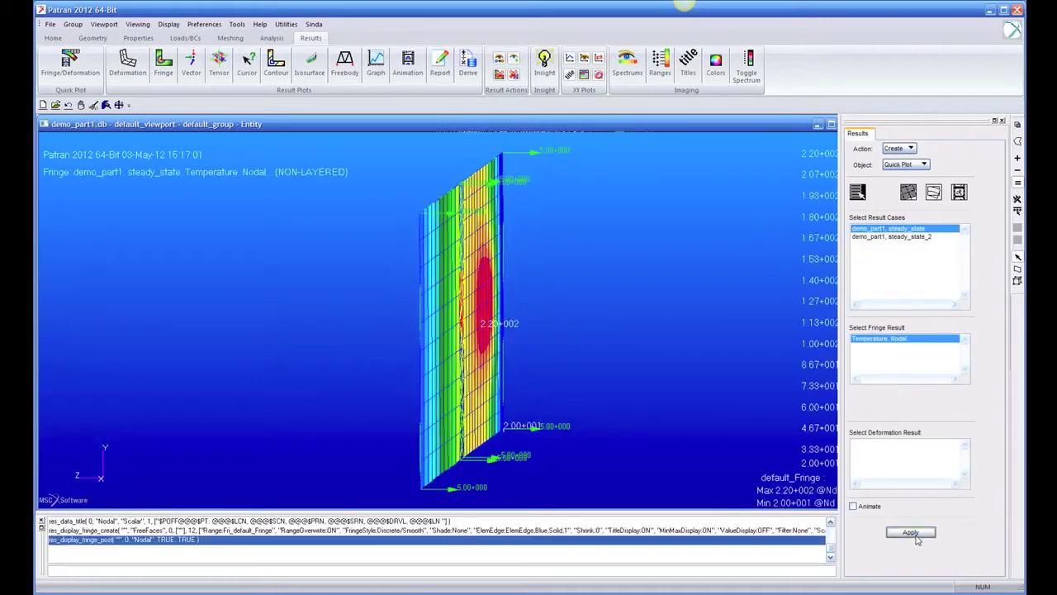
middle_drag(610, 410, 597, 404)
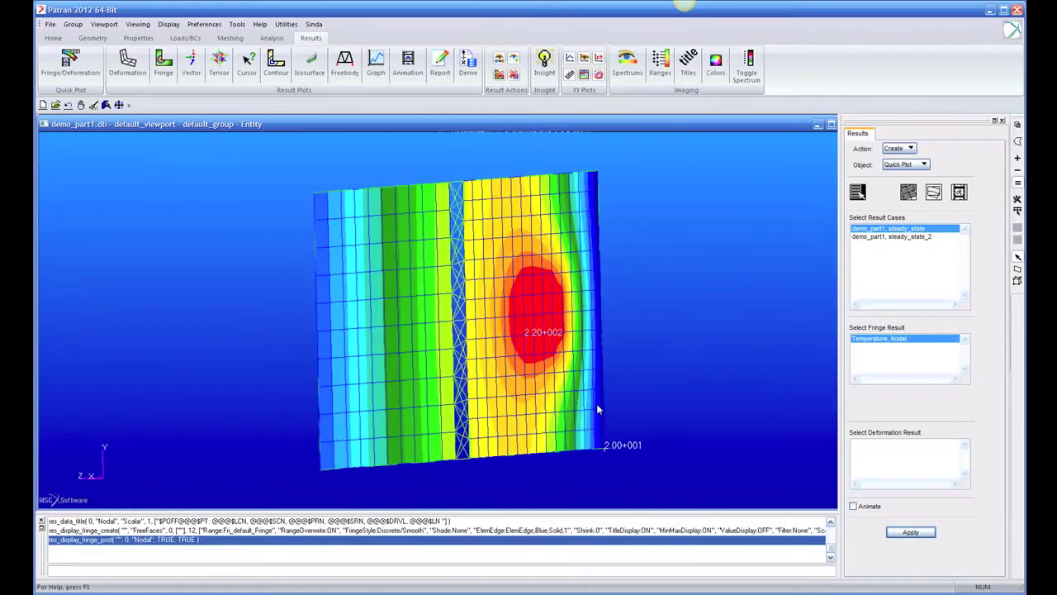
double_click(762, 122)
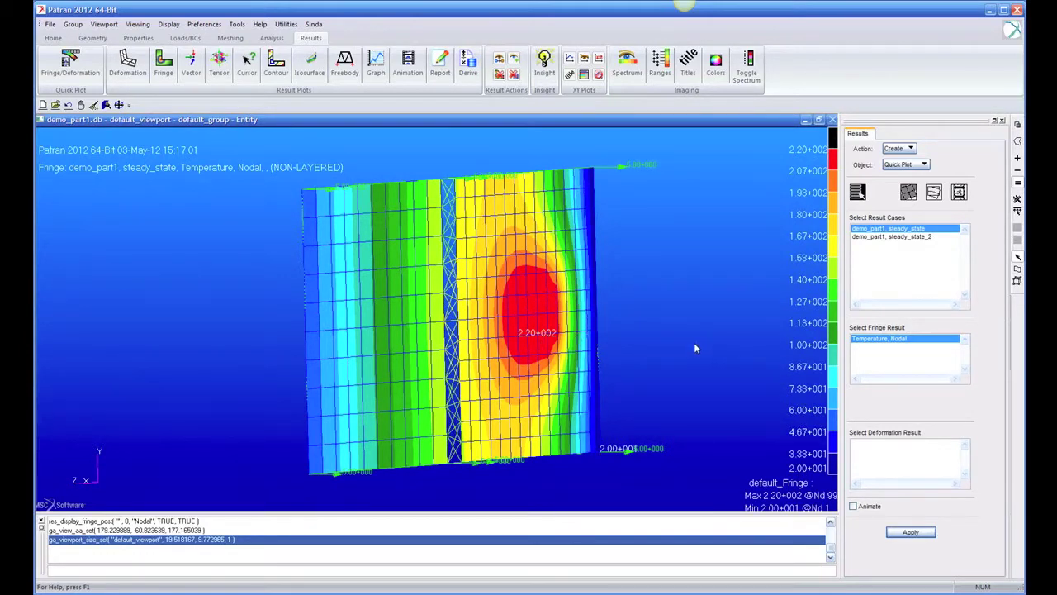
Plot the nodal temperature fringe for the steady_state_2 result case and view the box side of the plate
click(907, 238)
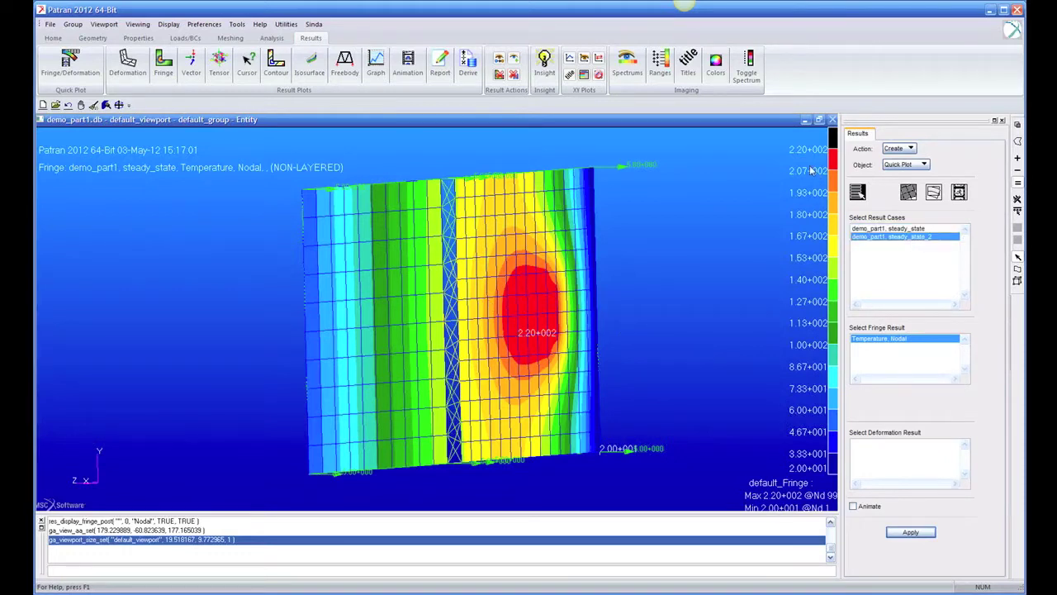
click(912, 532)
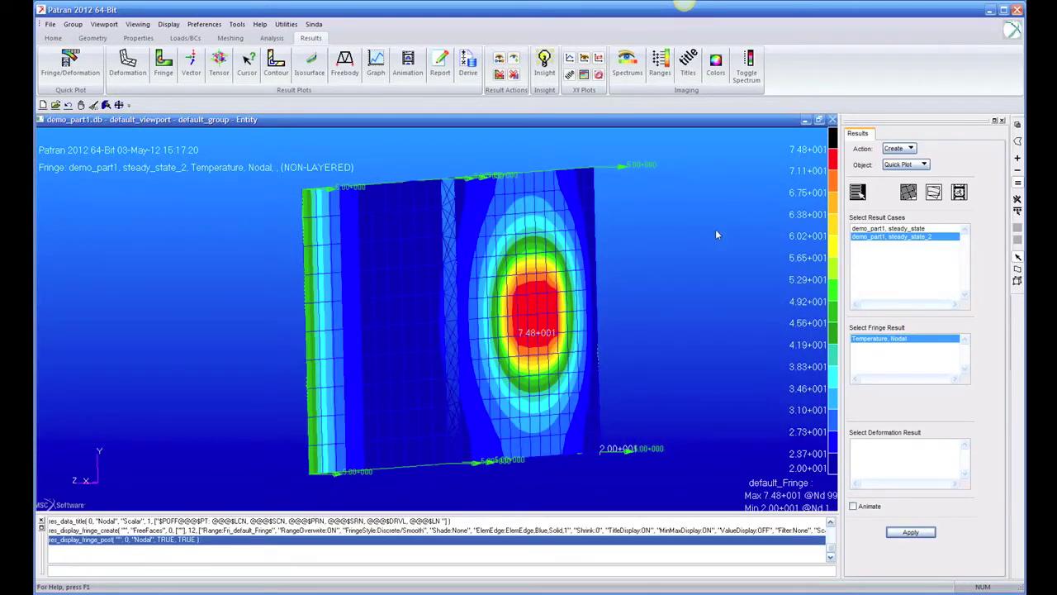
middle_drag(715, 229, 745, 236)
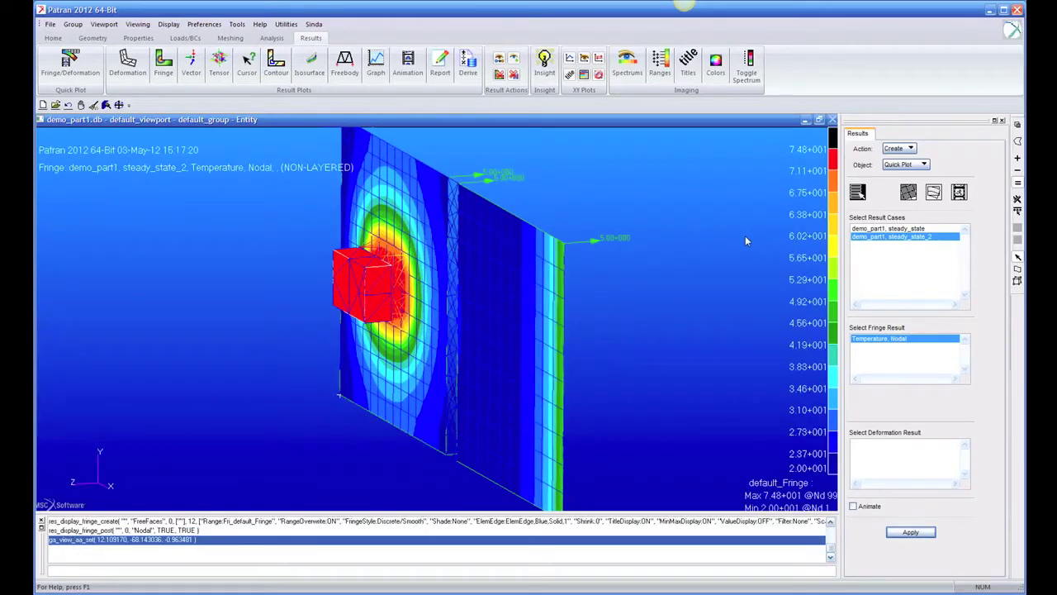
Open the Sinda convection correlation library and list the natural convection correlations
click(314, 24)
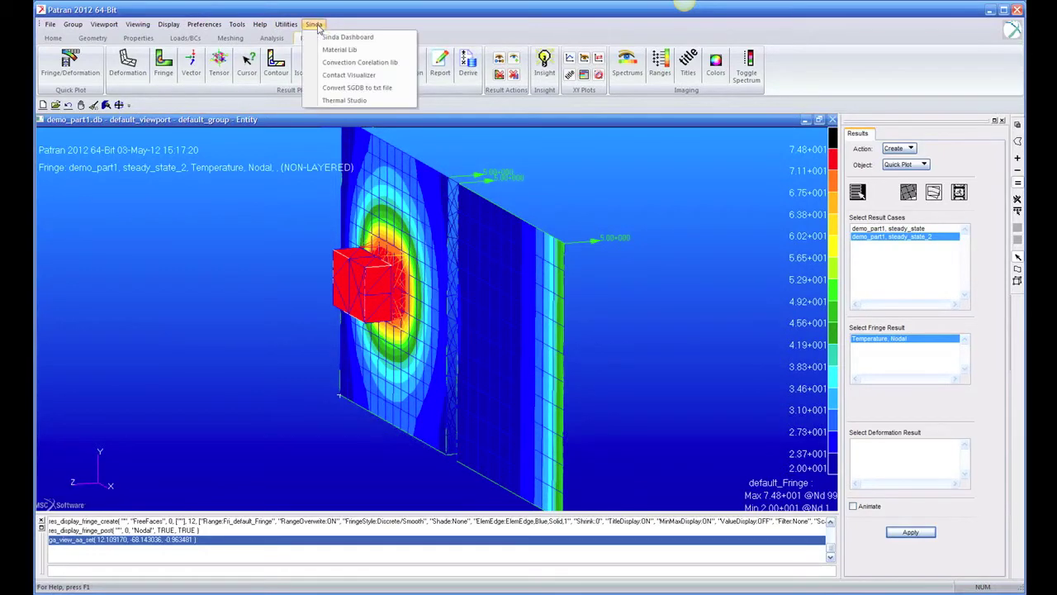
click(344, 63)
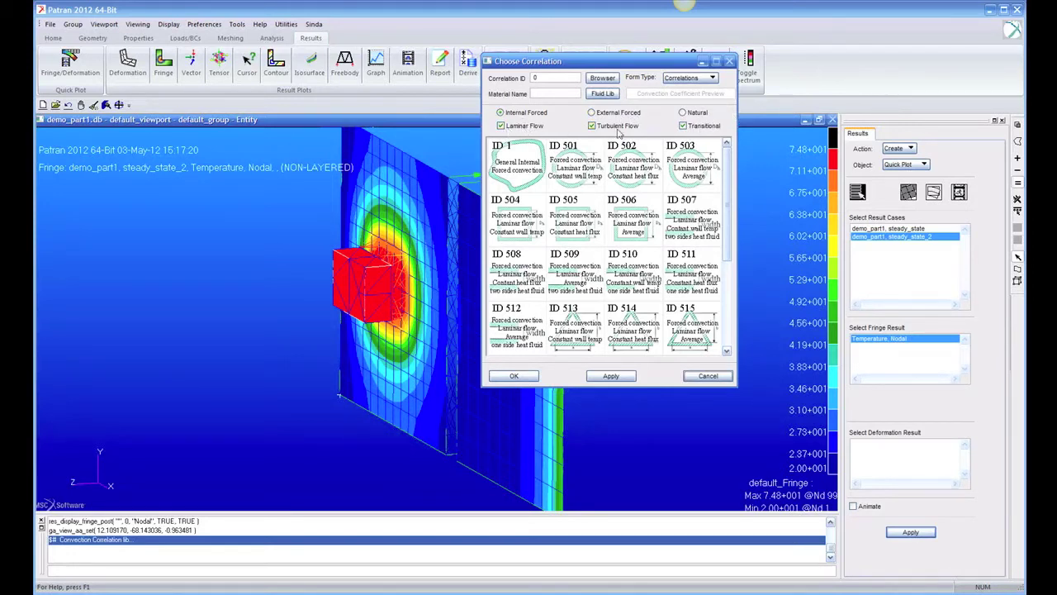
click(683, 113)
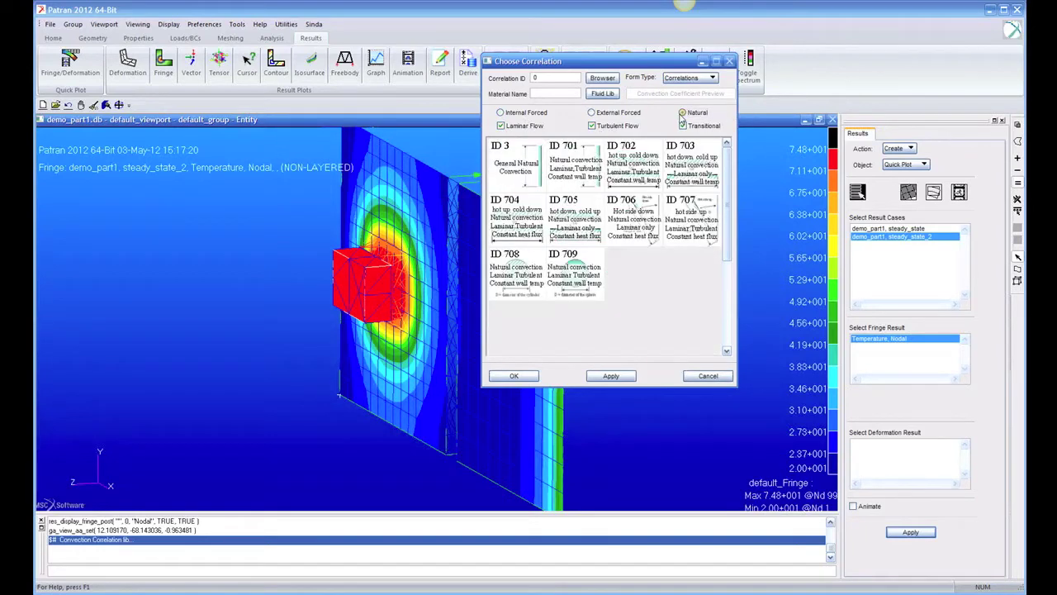
Choose natural convection correlation 701 with a vertical length of 1 and load Air from the fluid material library
click(570, 171)
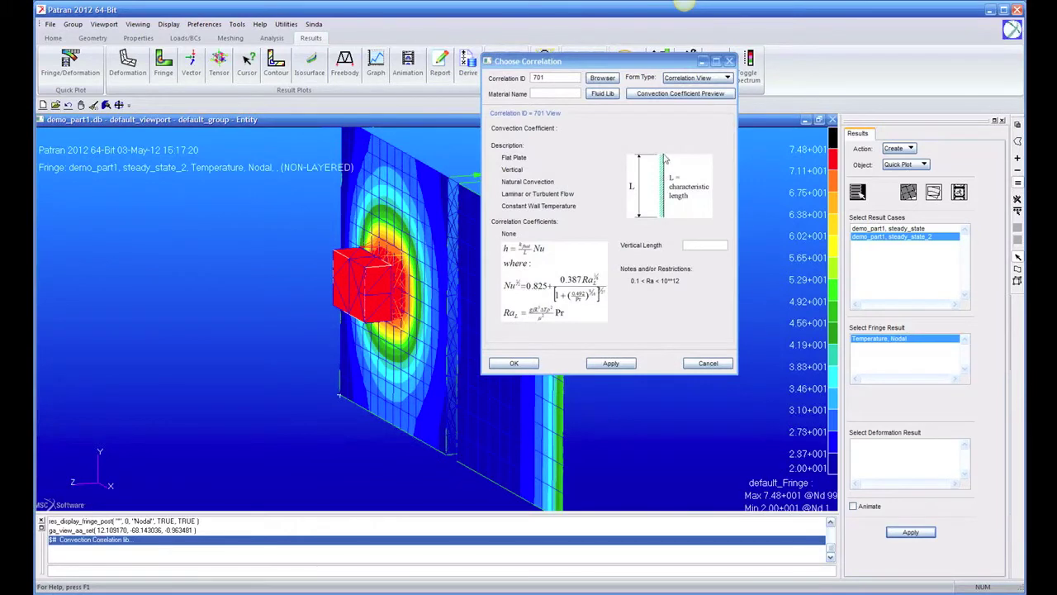
click(698, 243)
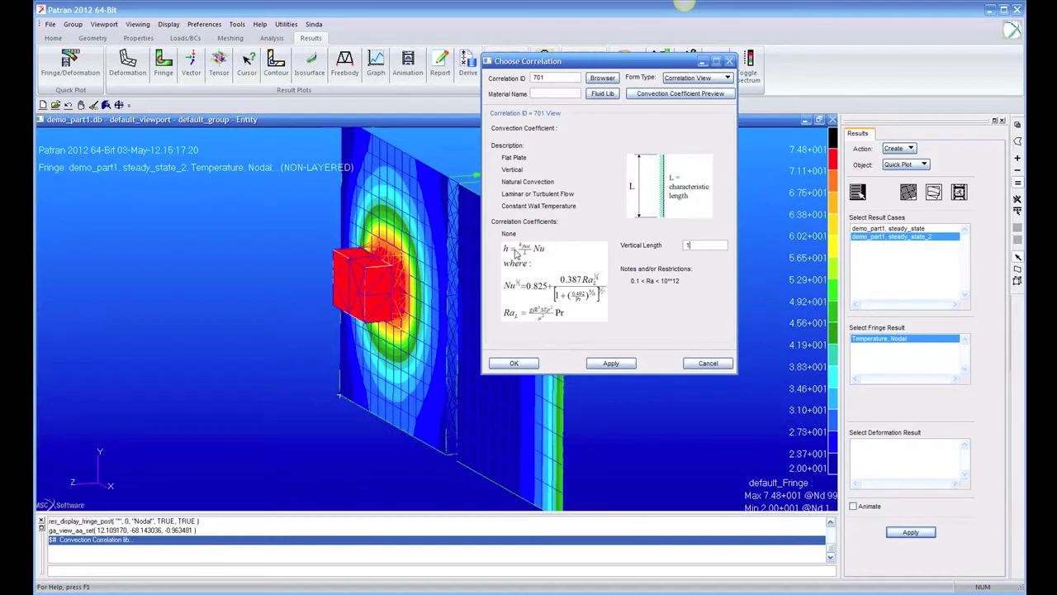
click(603, 94)
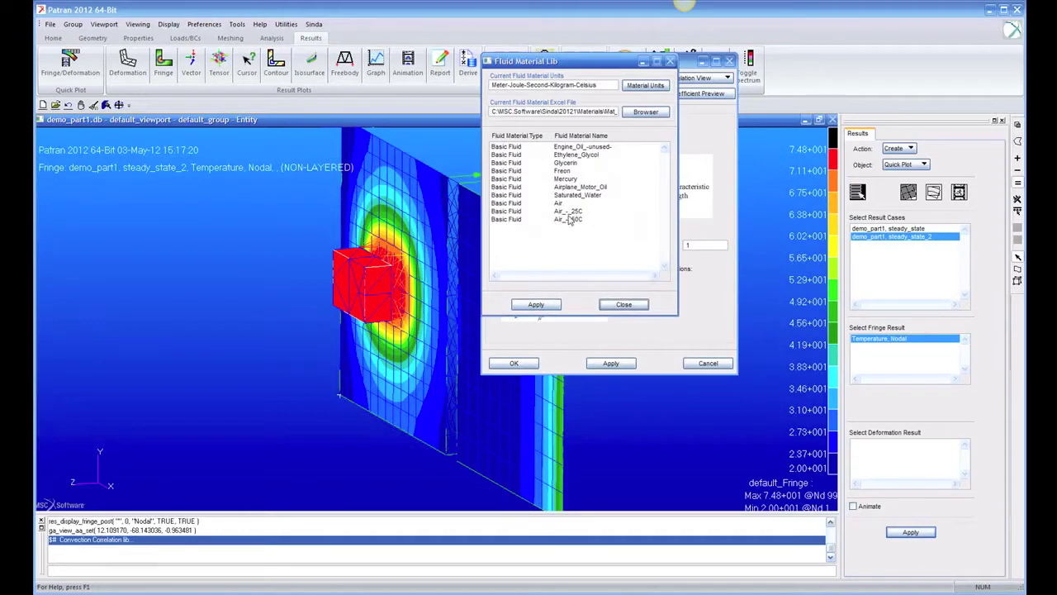
click(559, 204)
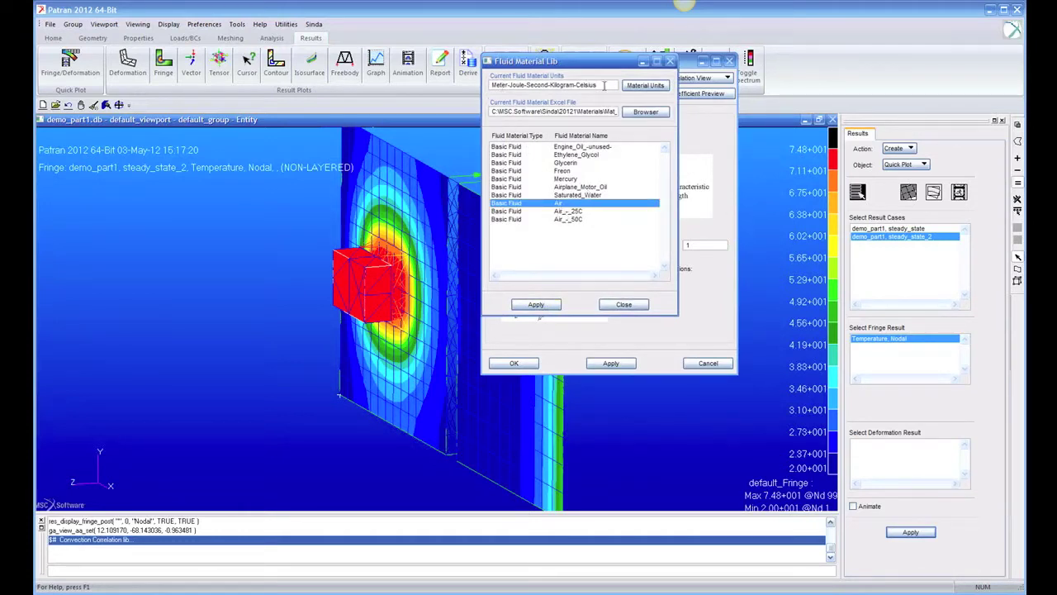
click(540, 304)
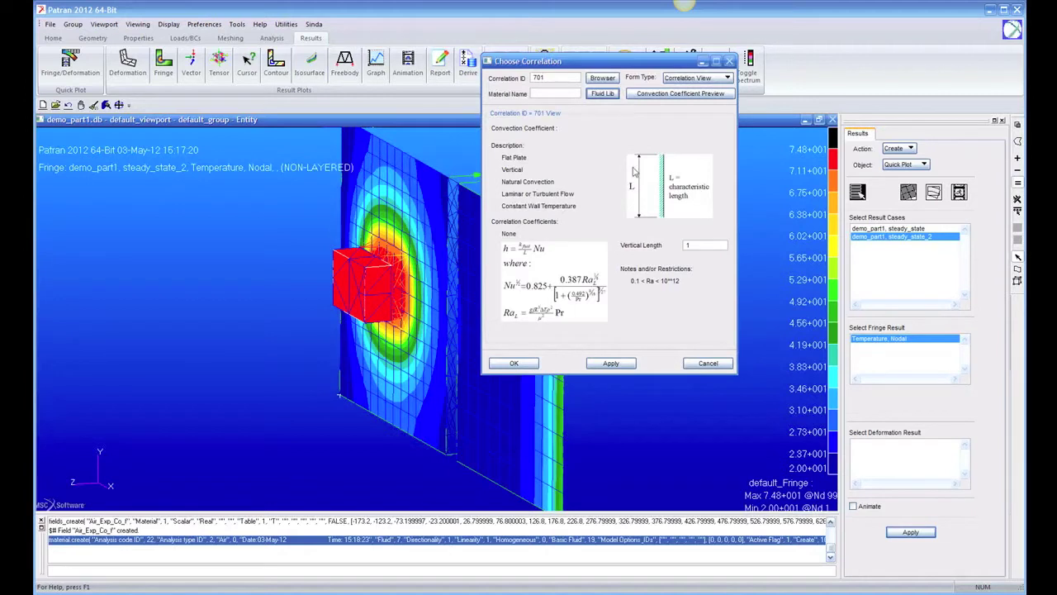
Fill the fluid property variables of correlation 701 from the Air material and return to the correlation view
click(682, 78)
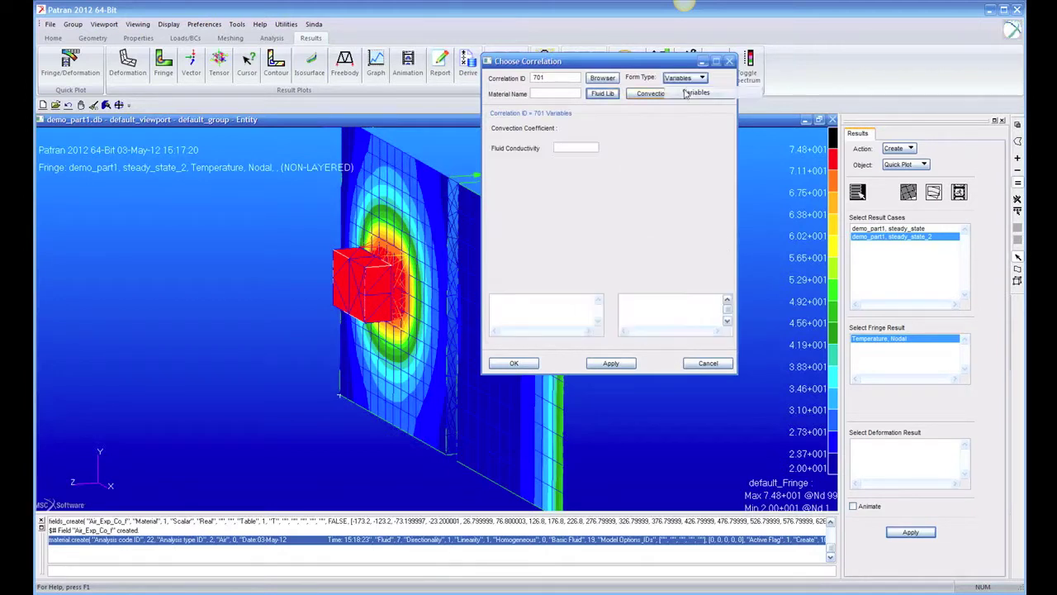
click(502, 299)
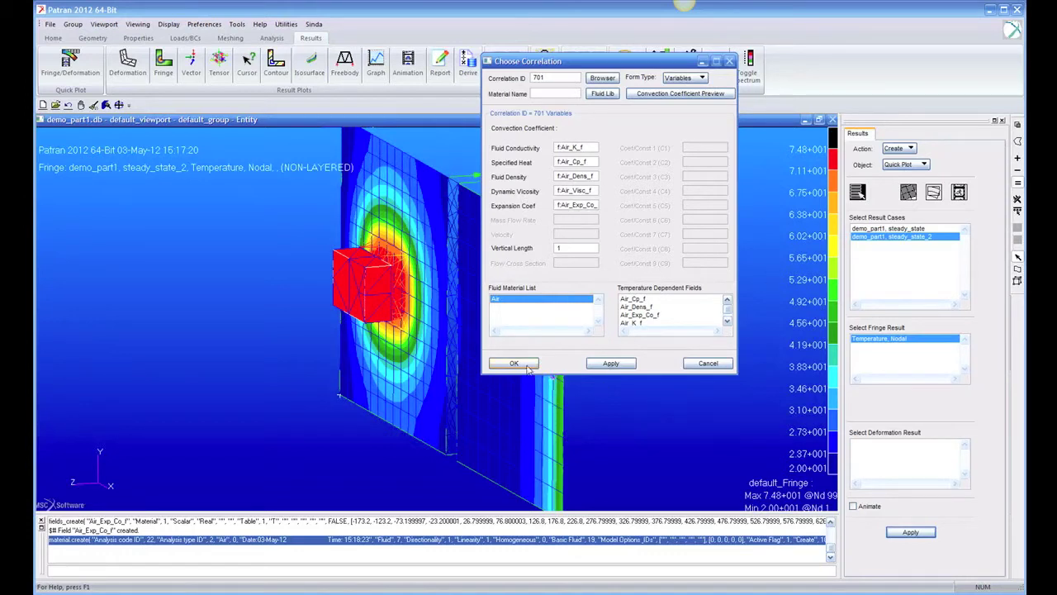
click(699, 79)
click(699, 80)
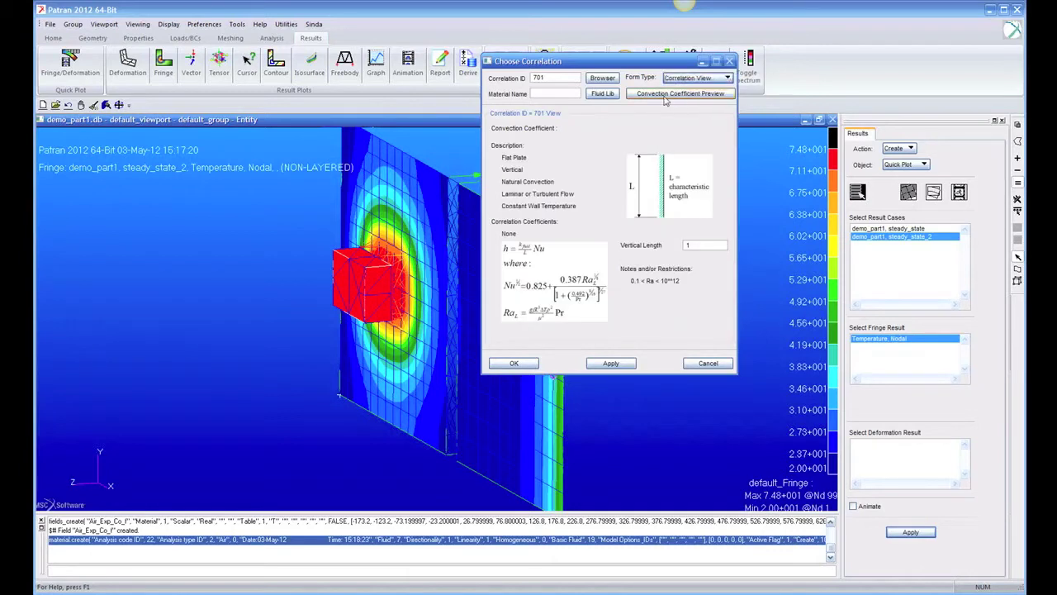
Preview the convection coefficient for a wall temperature of 75 and a fluid temperature of 20
click(666, 95)
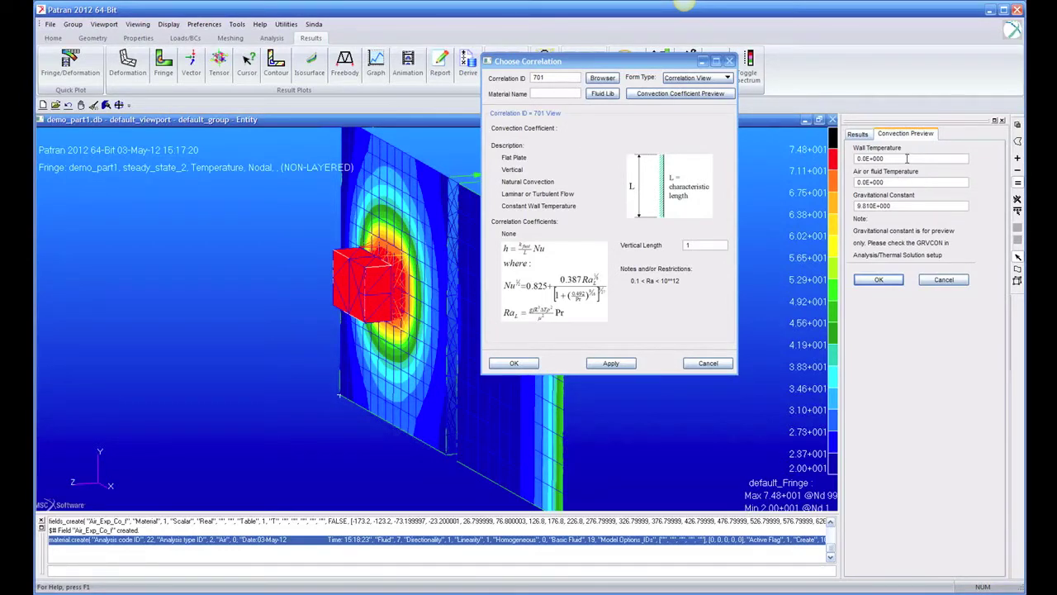
double_click(907, 157)
text(75)
key(Tab)
text(2)
click(880, 283)
click(881, 282)
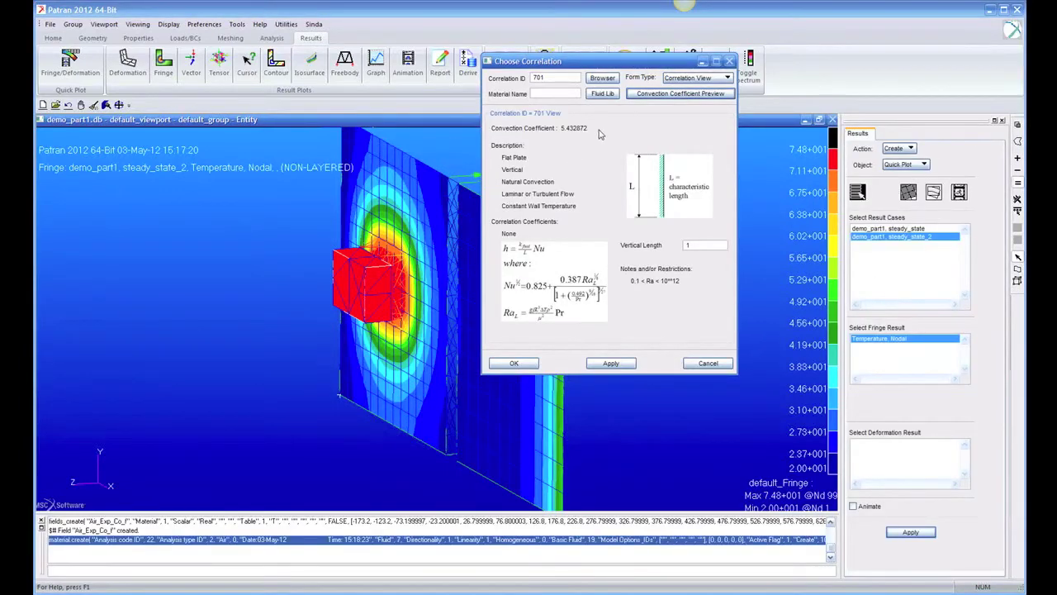
Preview the convection coefficient again with the wall temperature set to 25
click(660, 94)
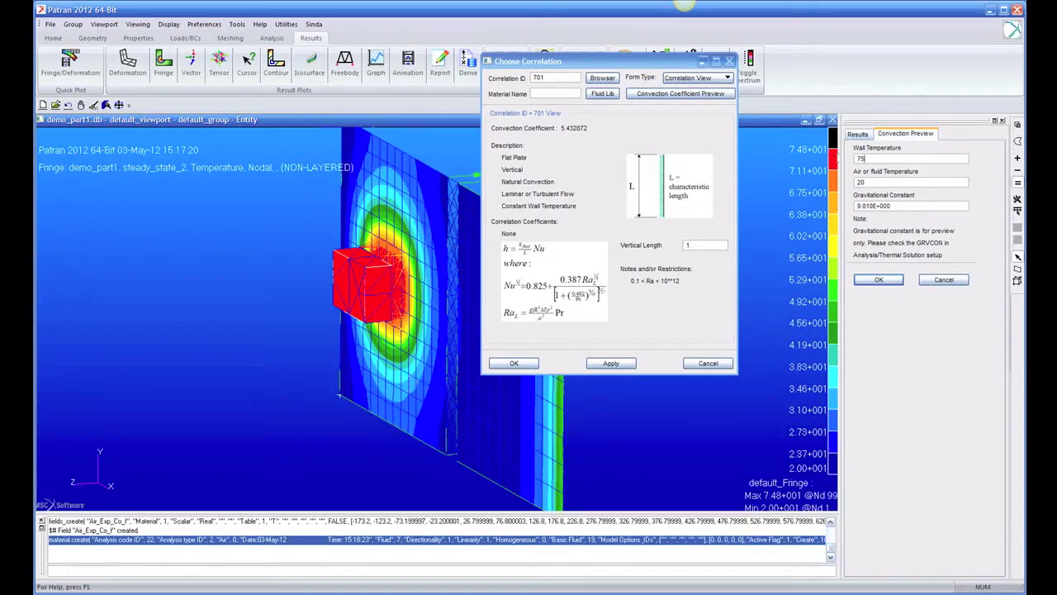
double_click(861, 158)
text(2)
click(877, 281)
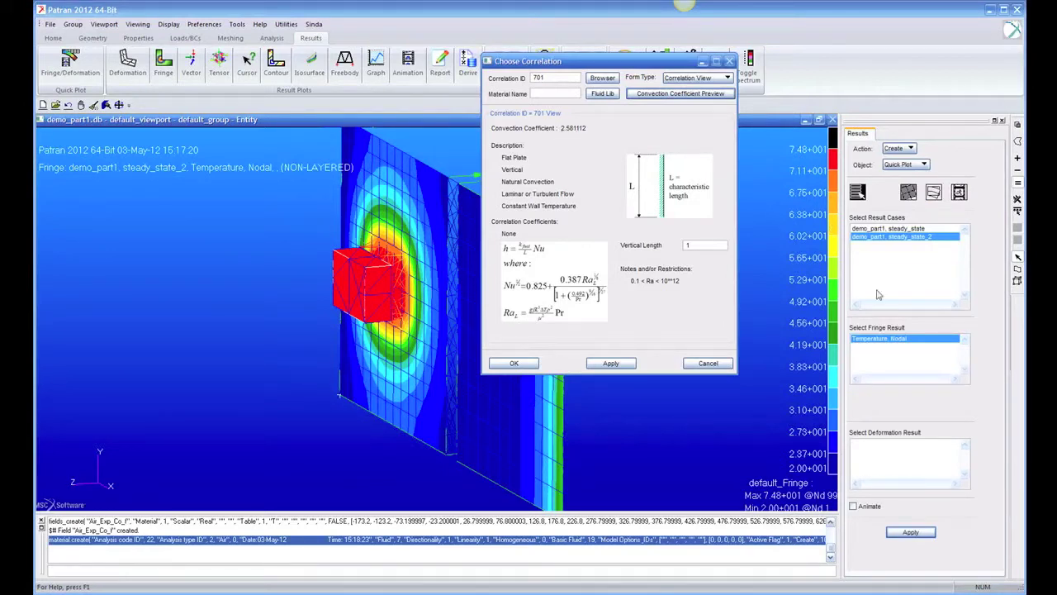
Name the correlation material "nat conv vert plate", save it, and reopen the correlation library to apply it again
click(699, 94)
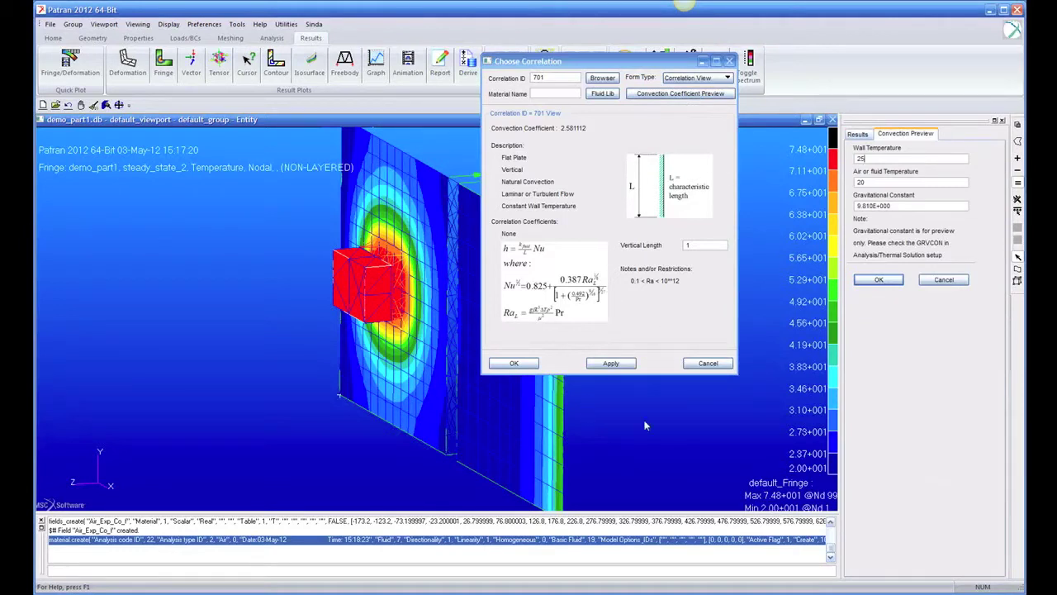
click(564, 93)
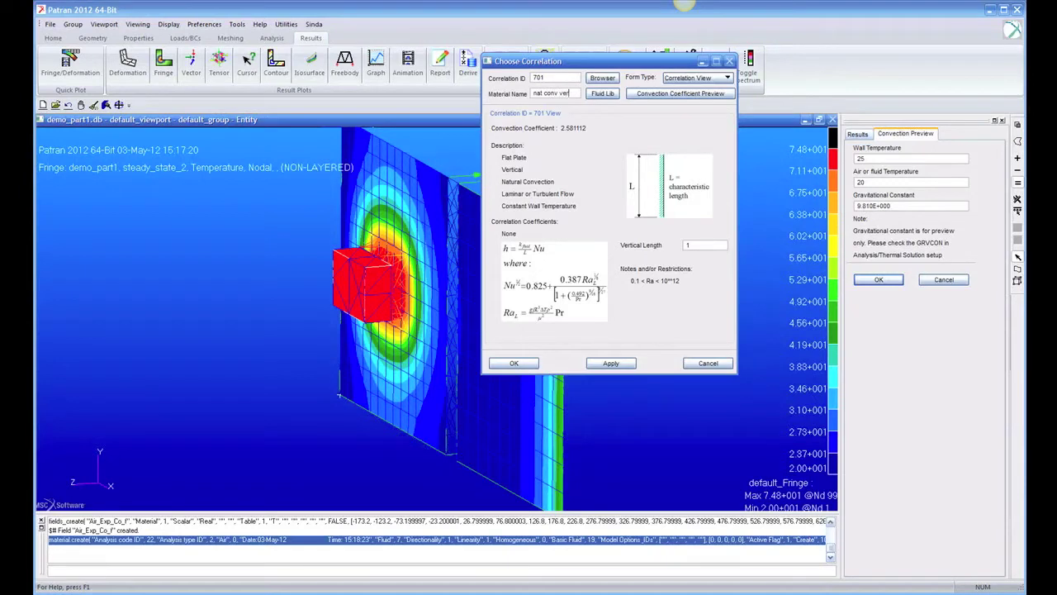
text(plate)
click(517, 362)
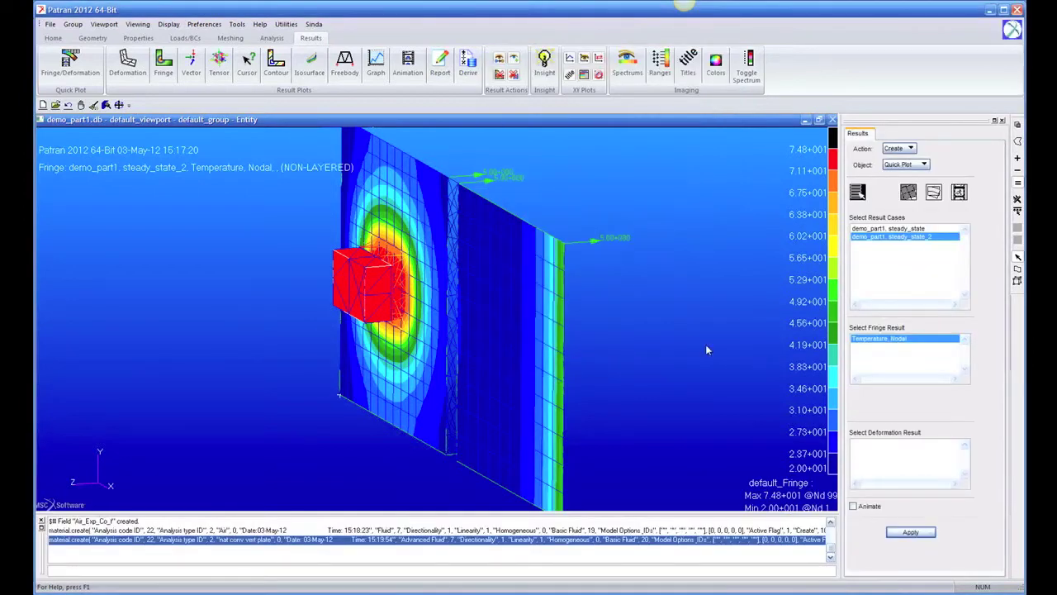
click(313, 24)
click(353, 68)
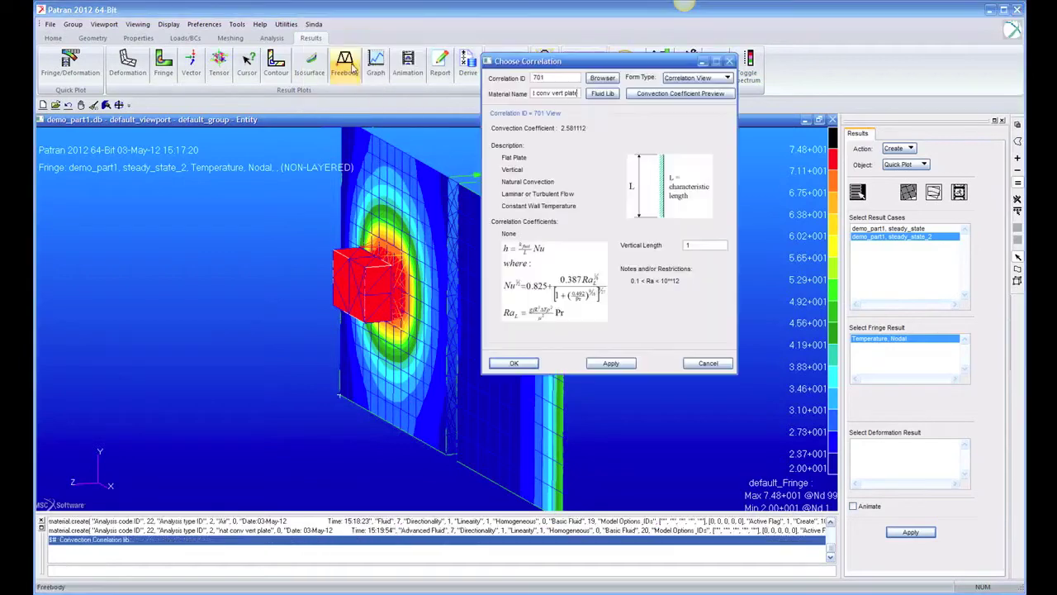
click(611, 364)
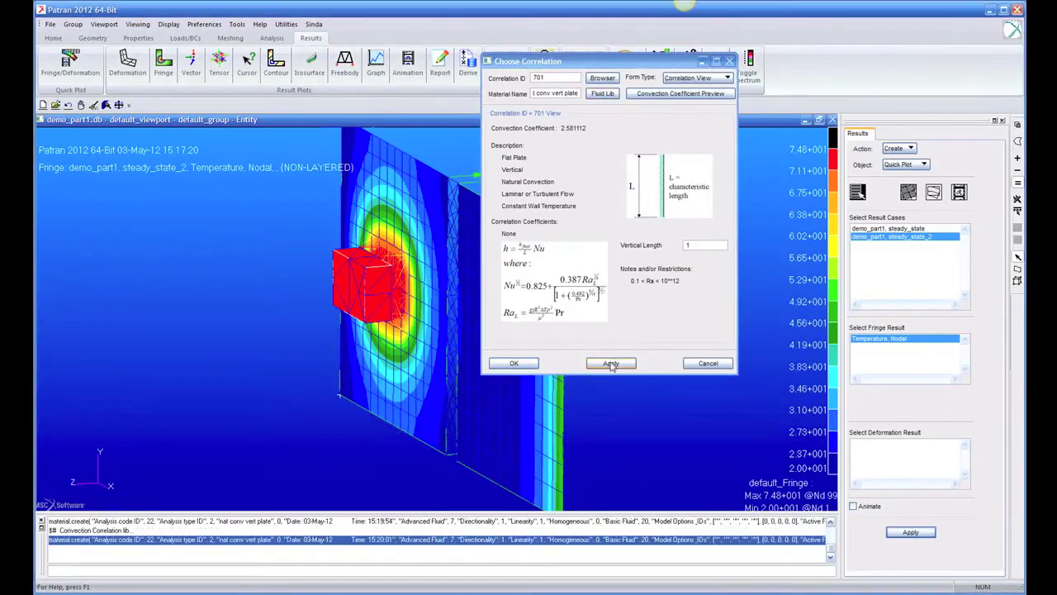
click(514, 363)
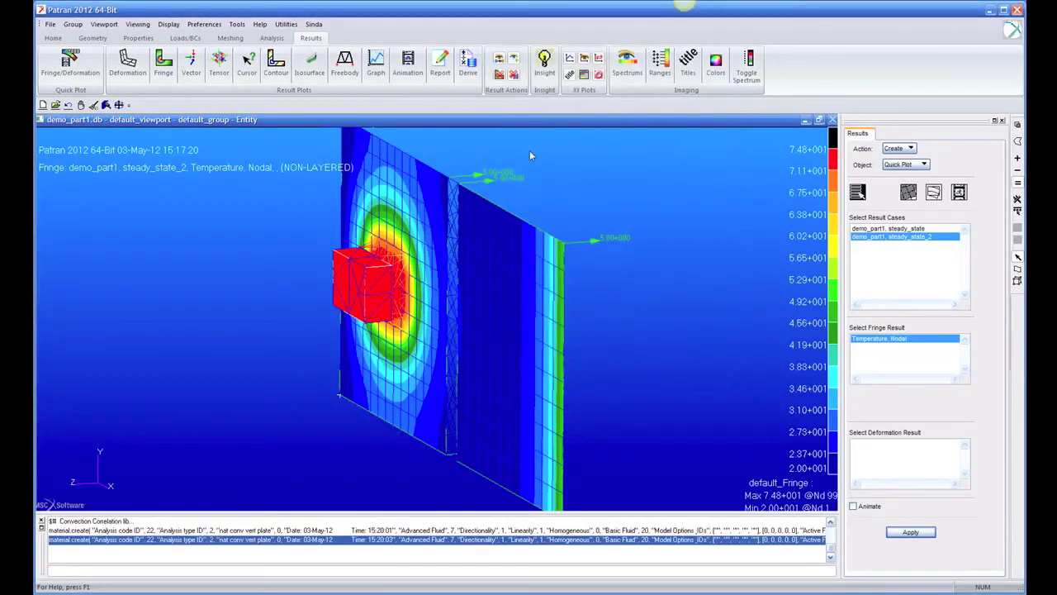
Set up a Create action for convection to ambient and load the existing set "convection off back of plate"
middle_drag(745, 300, 714, 291)
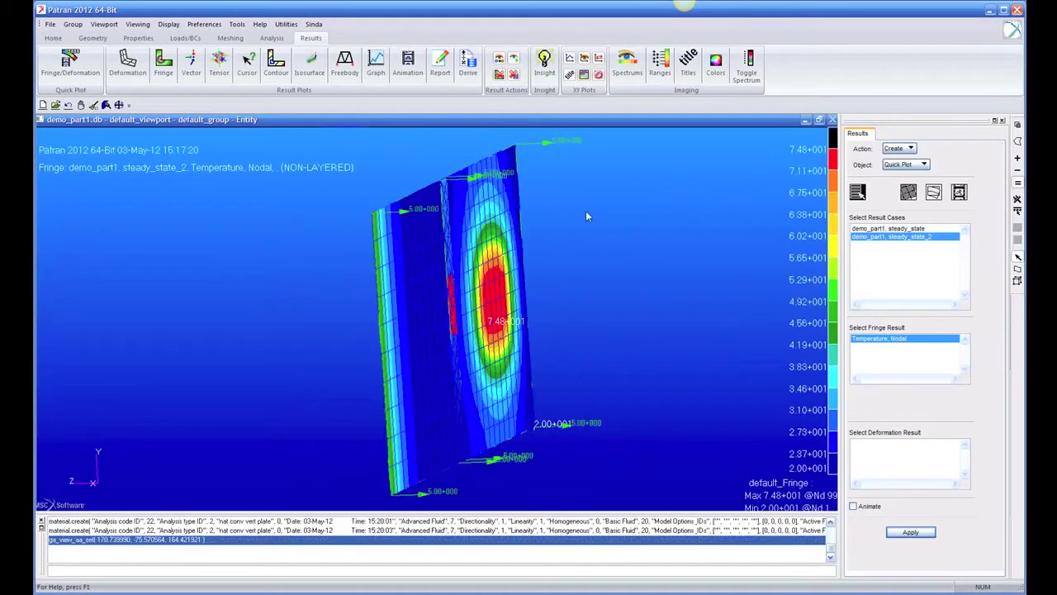
click(173, 39)
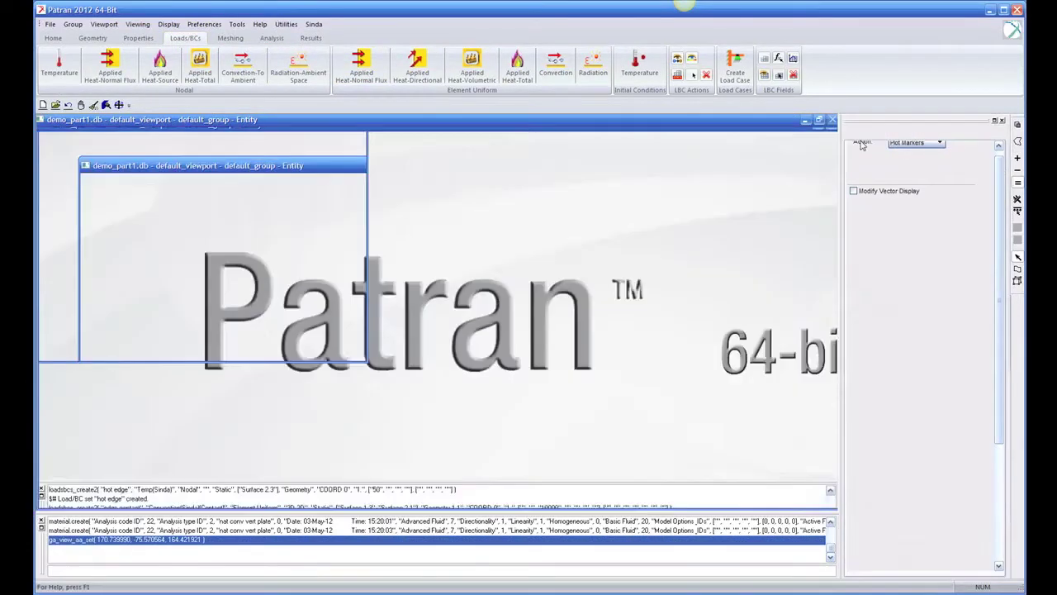
click(999, 146)
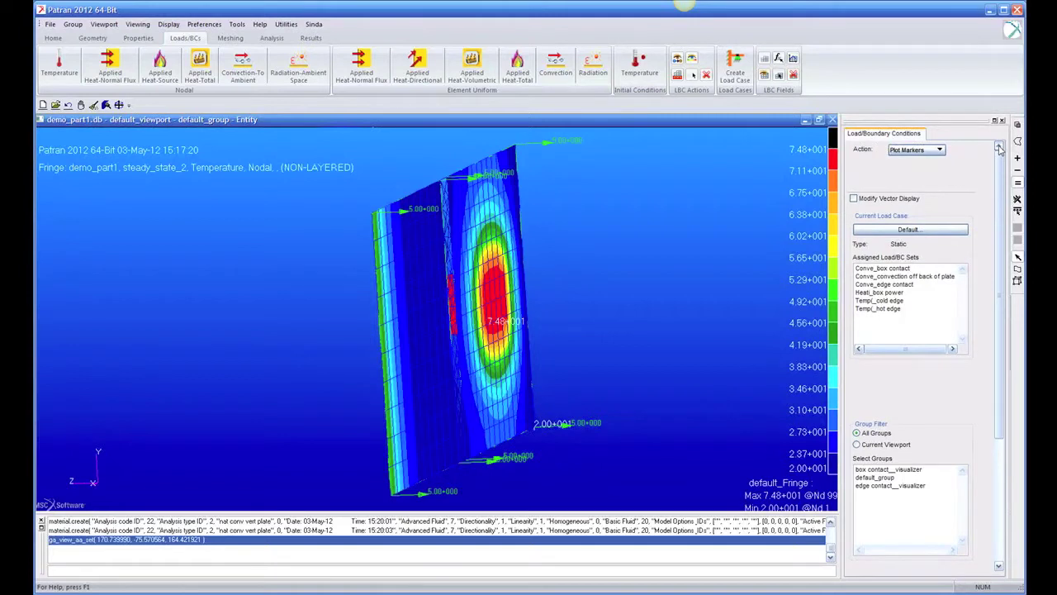
click(915, 151)
click(913, 152)
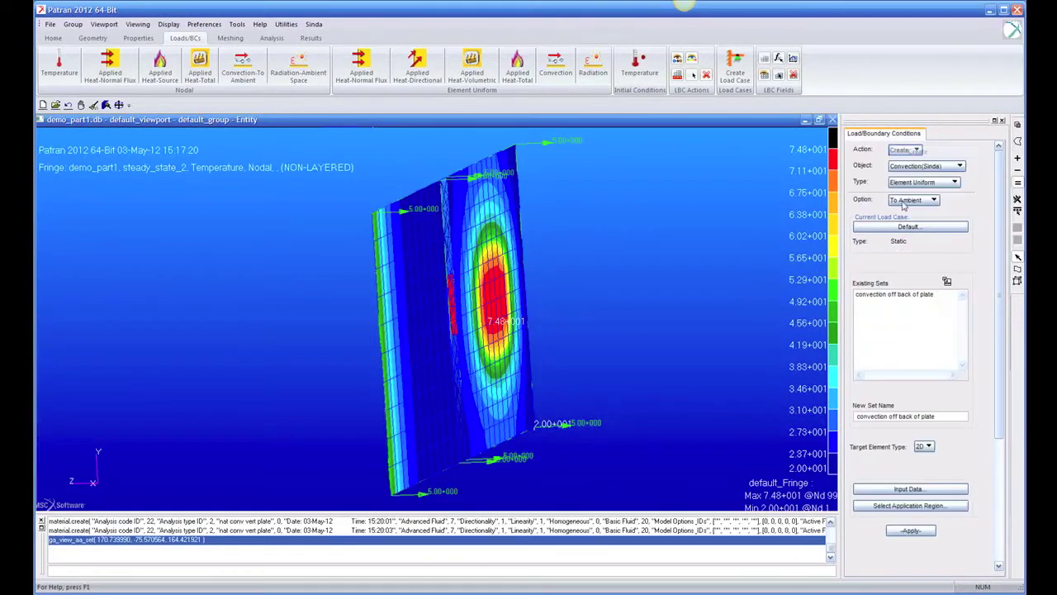
click(878, 299)
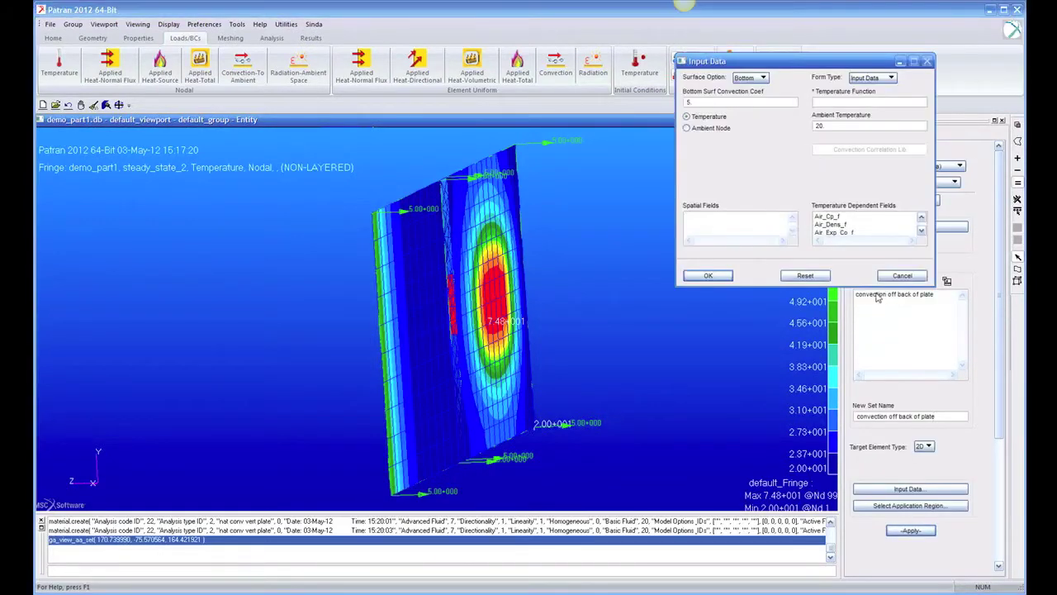
Overwrite the back-of-plate convection set with nat_conv_vert_plate as the bottom surface input material, and recheck its input data
click(695, 101)
text(5.)
click(874, 77)
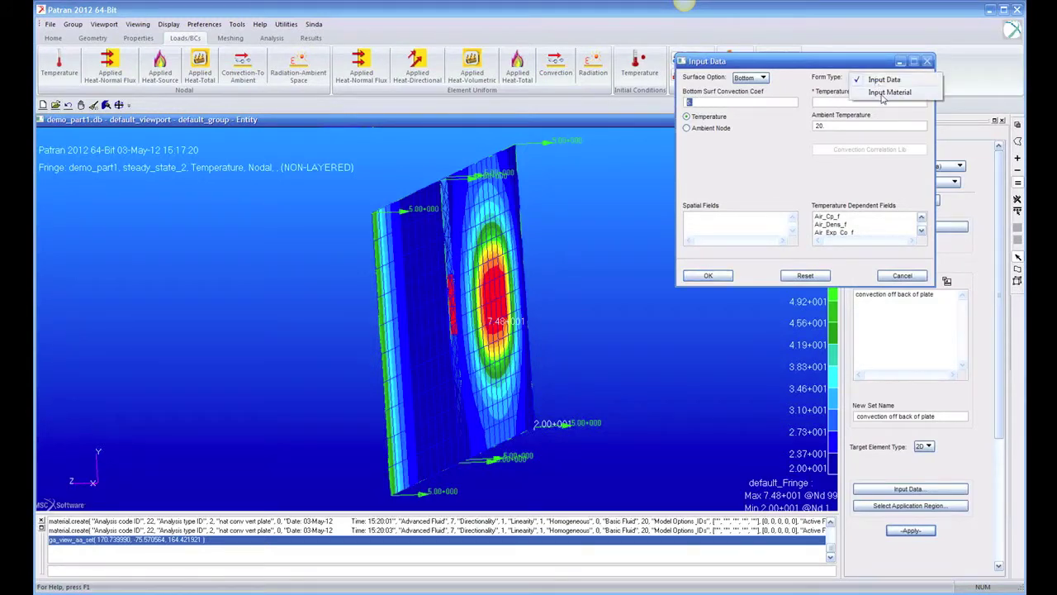
click(882, 98)
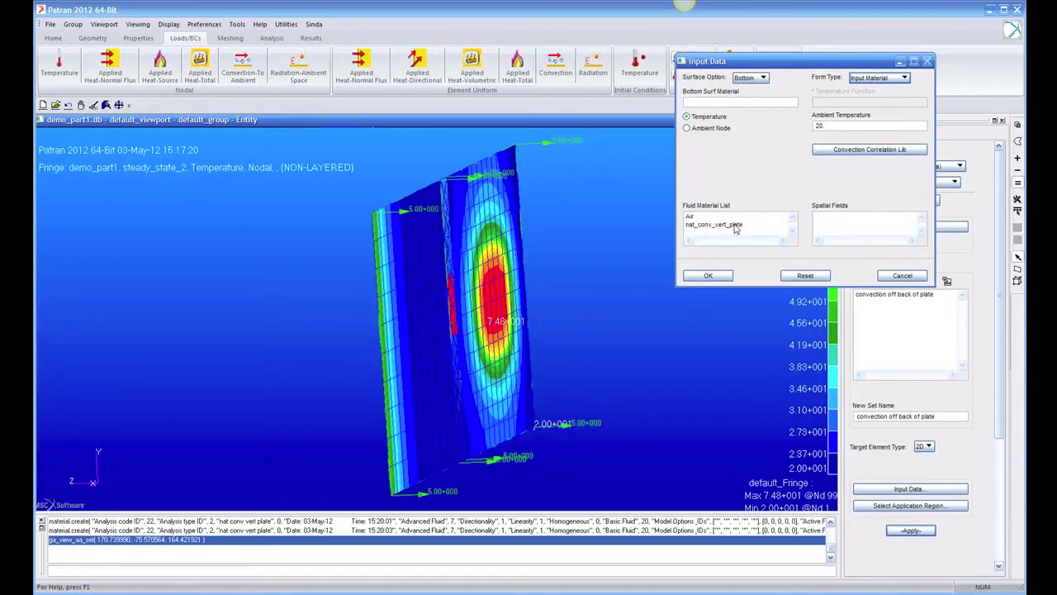
click(708, 229)
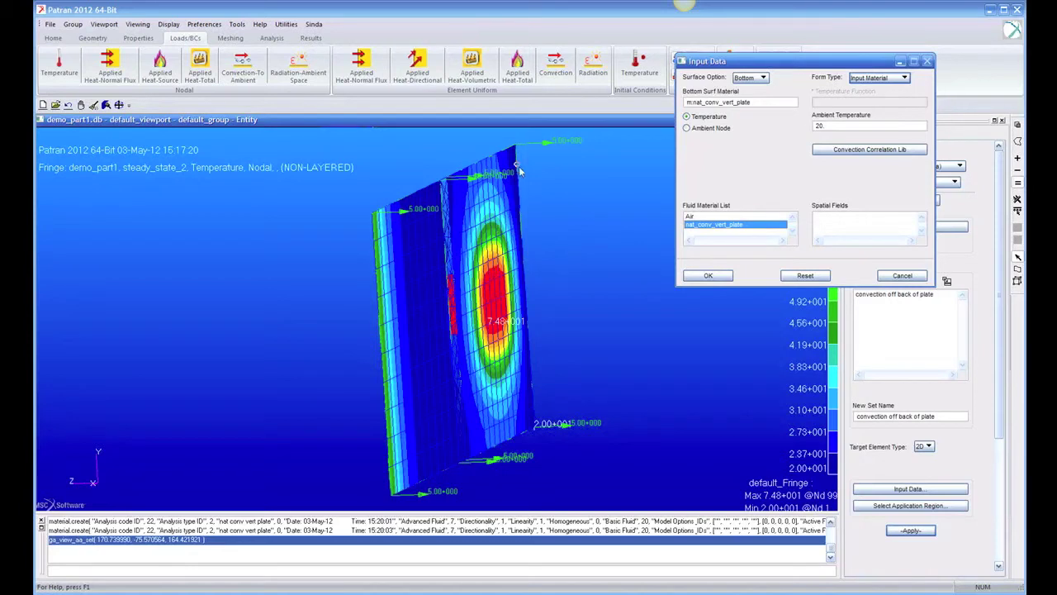
click(710, 276)
click(912, 530)
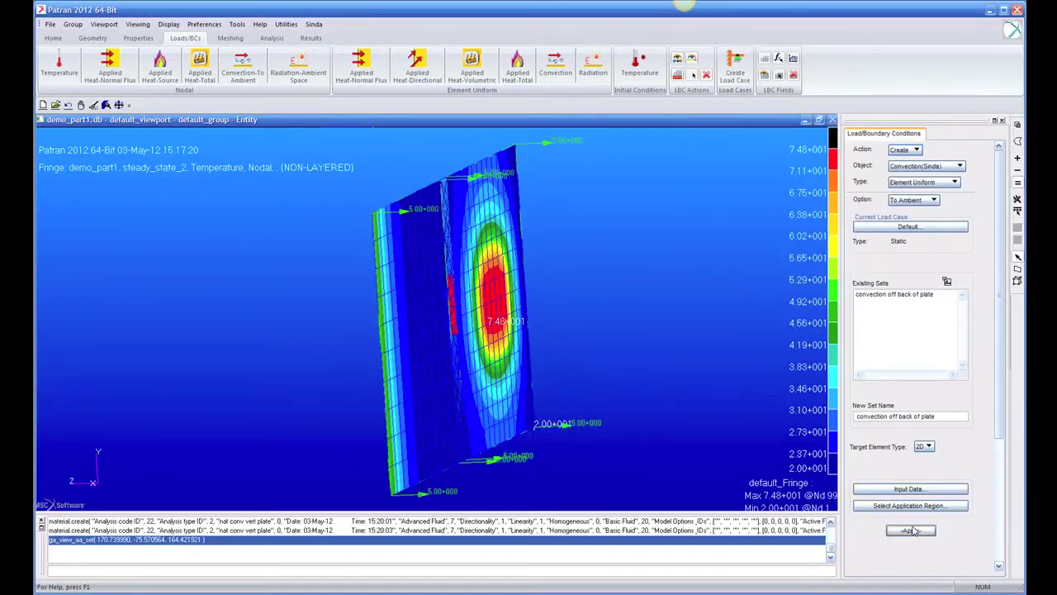
click(513, 352)
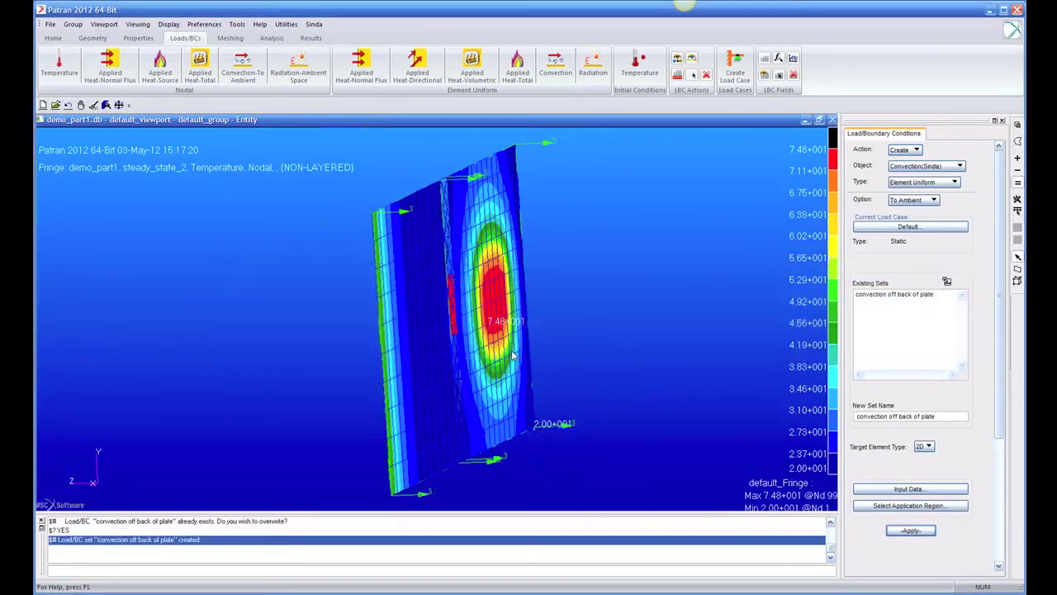
double_click(901, 299)
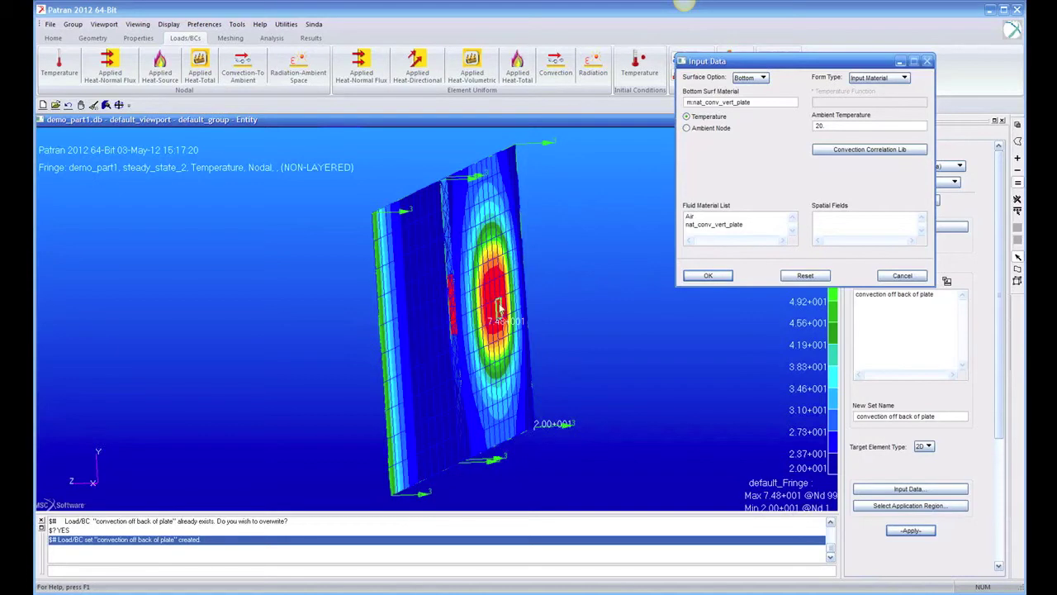
click(708, 275)
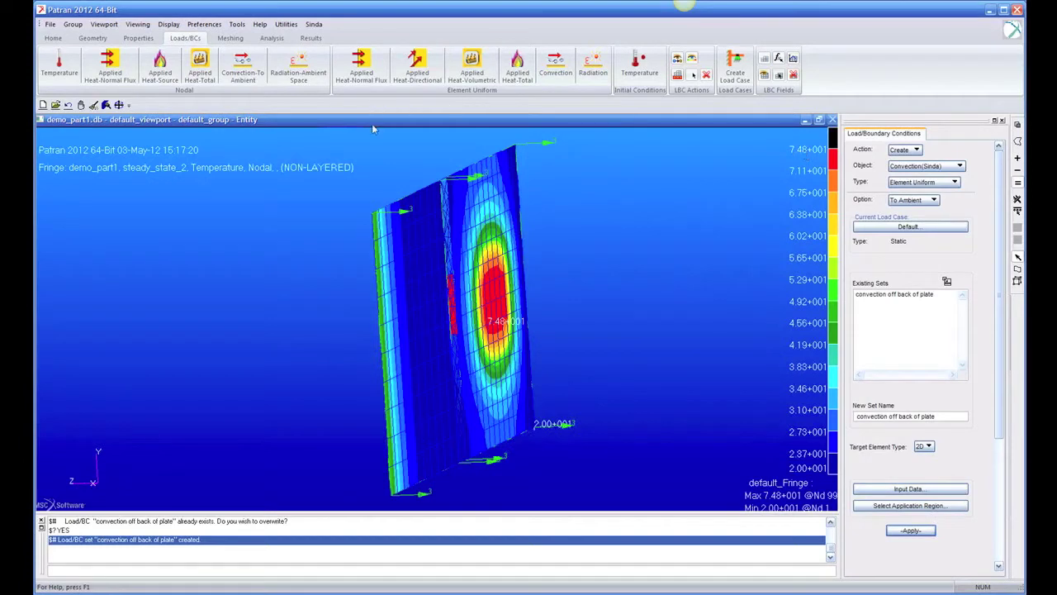
Run the Analyze action on the entire model for job demo_part1 with the Translate and Run method
click(272, 38)
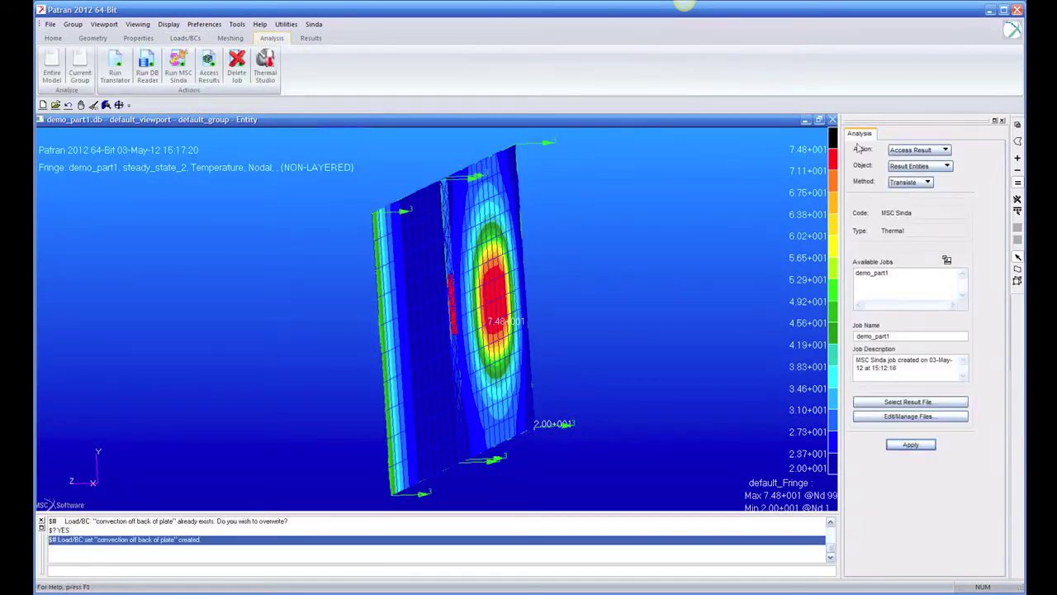
click(945, 150)
click(918, 151)
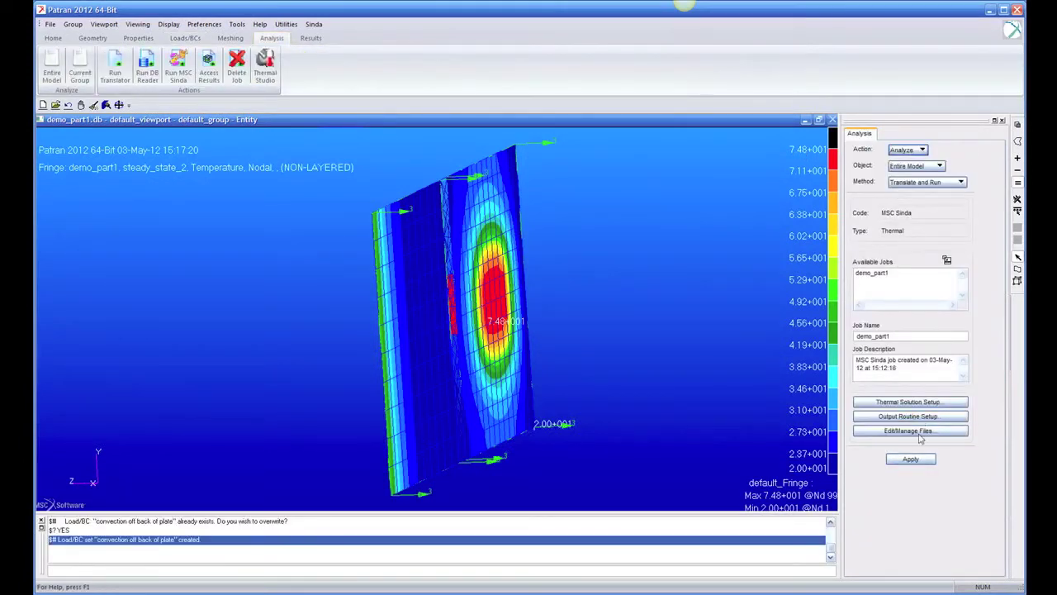
click(910, 460)
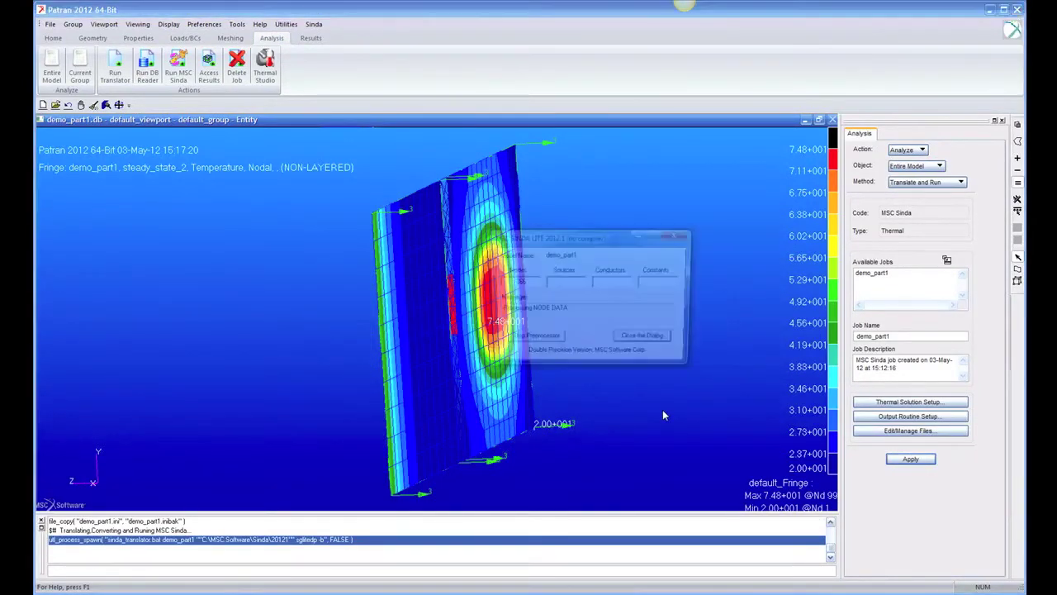
Import the new result entities of job demo_part1 from the rerun analysis into the database
click(923, 149)
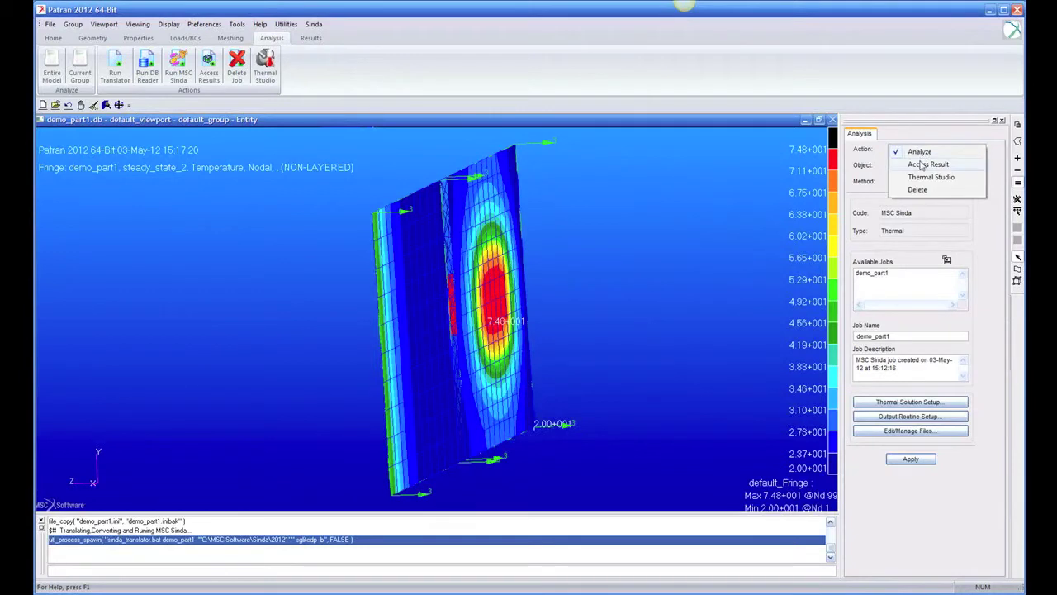
click(923, 161)
click(917, 445)
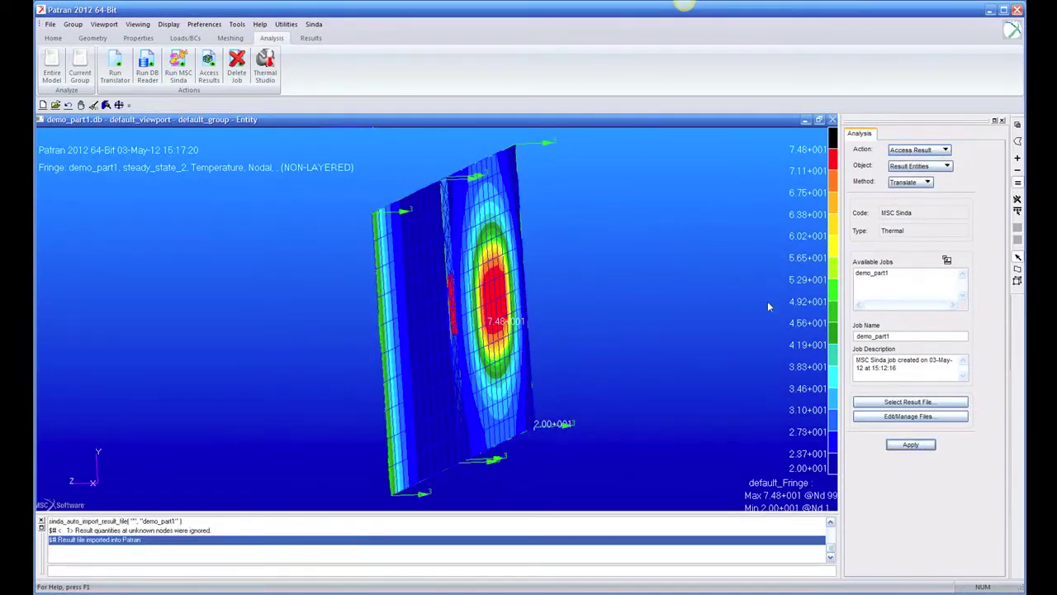
Create a quick plot of the nodal temperature fringe for result case demo_part1, steady_state_3
click(311, 38)
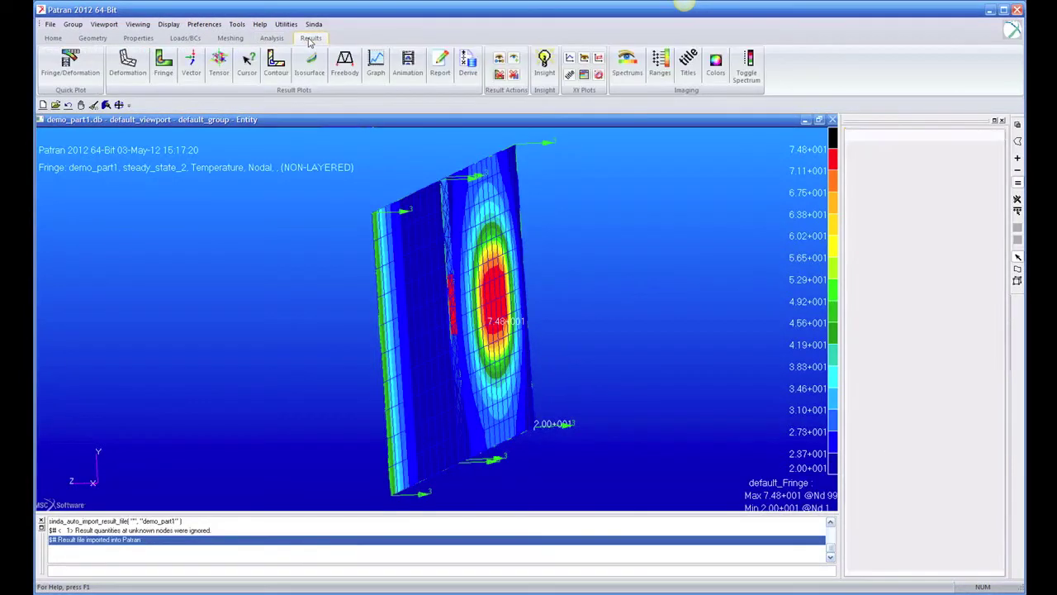
click(892, 245)
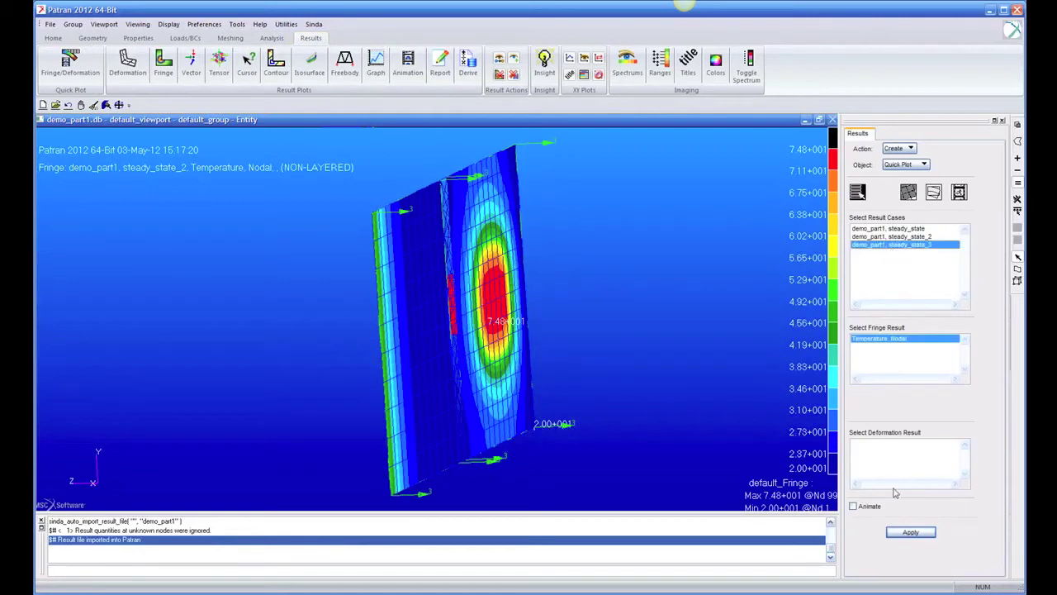
click(906, 533)
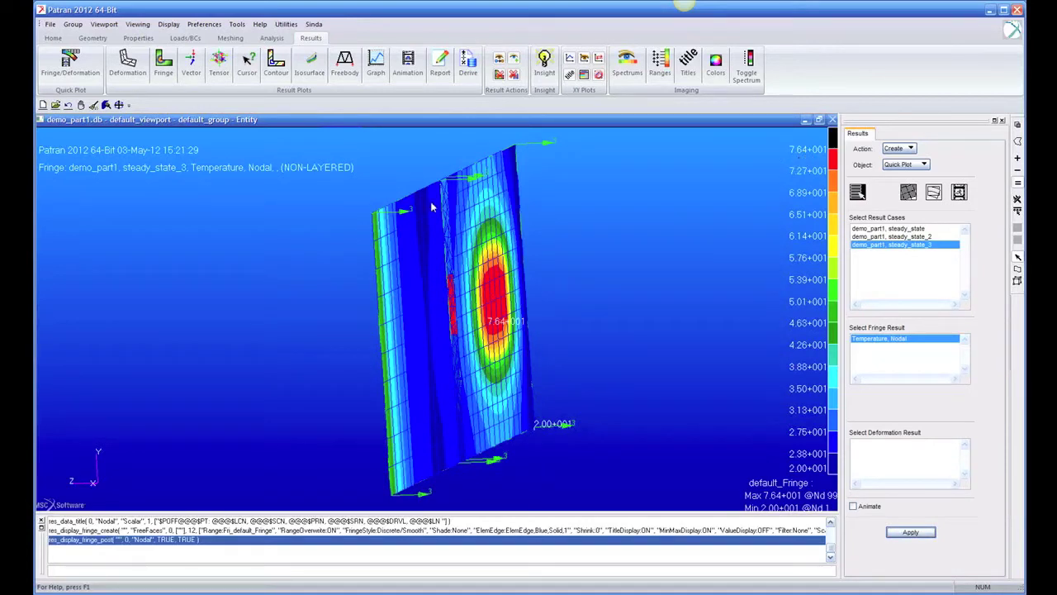
Replot the temperature fringe for steady_state_2 to compare it, and return to the steady_state_3 plot
click(921, 237)
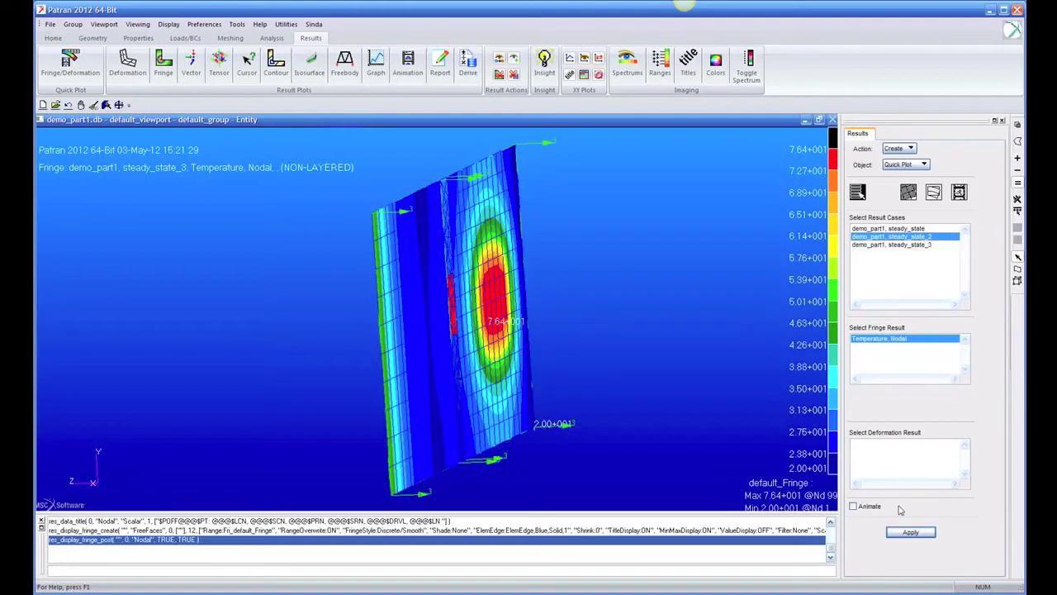
click(912, 533)
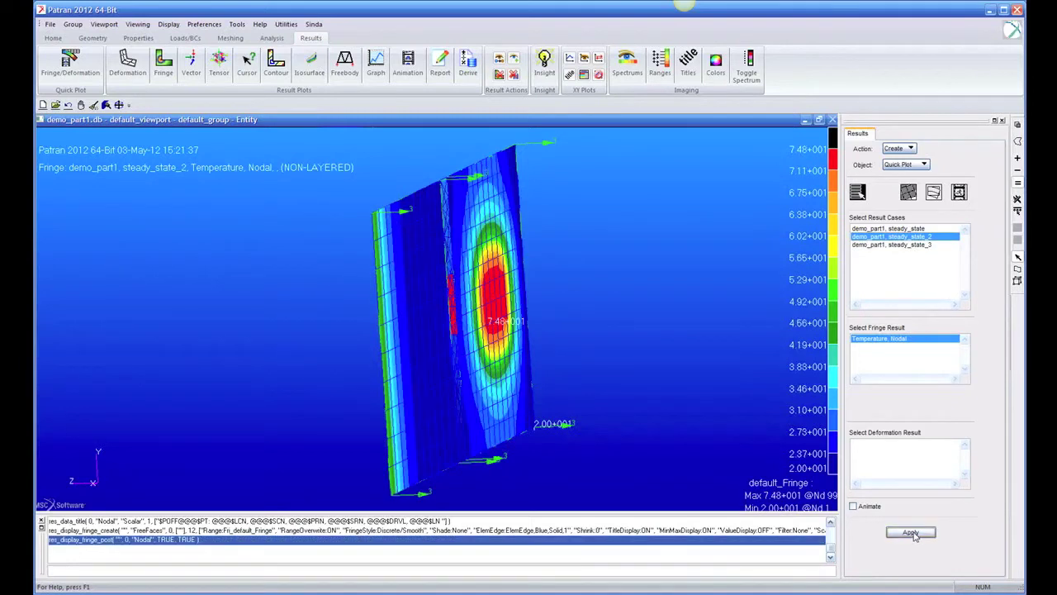
click(909, 245)
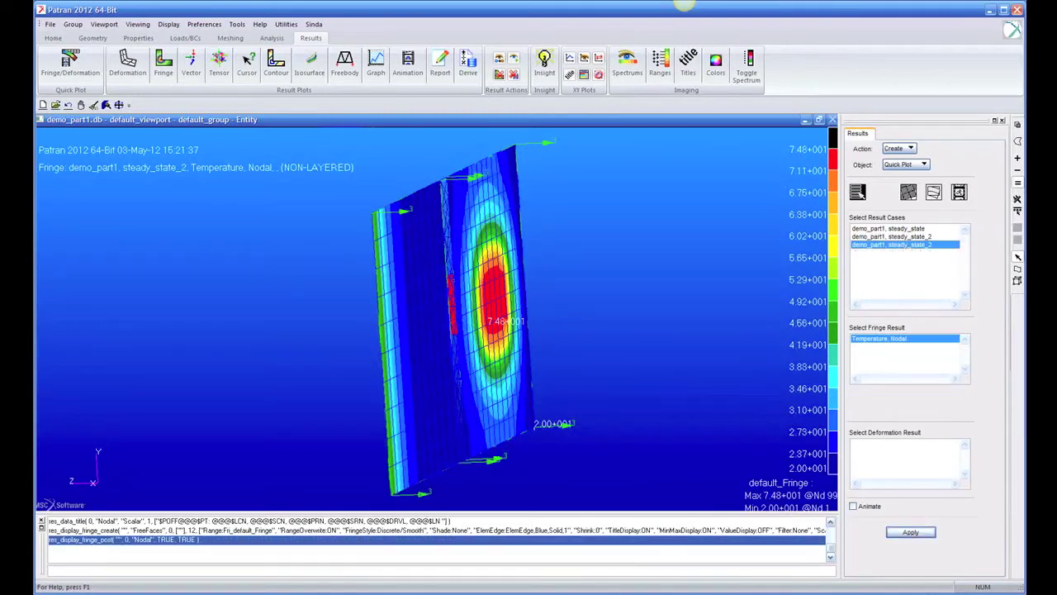
click(912, 533)
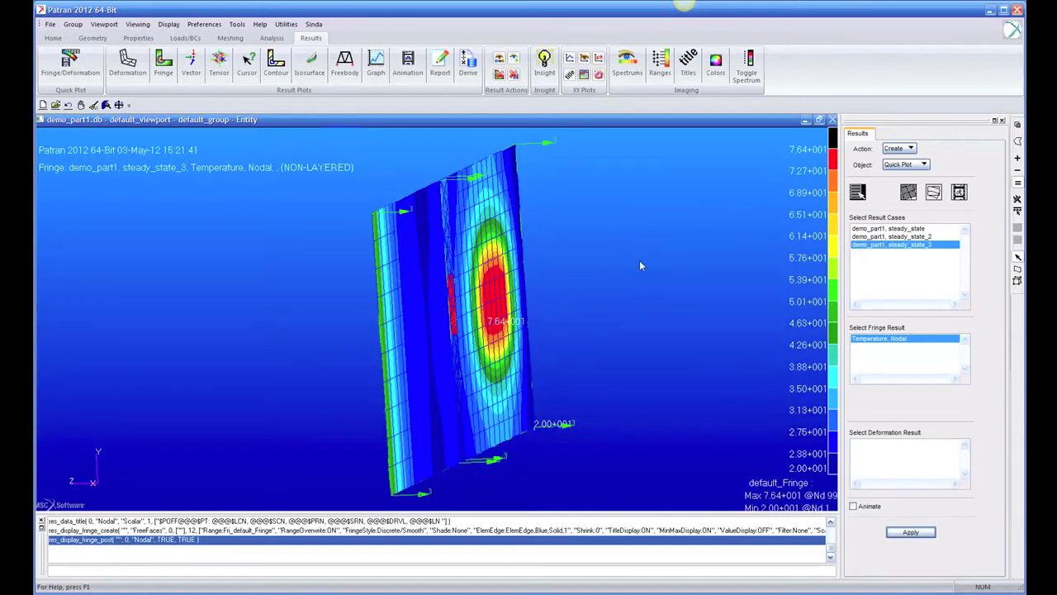
Switch the analysis setup to the Analyze action and open the output routine setup
click(271, 38)
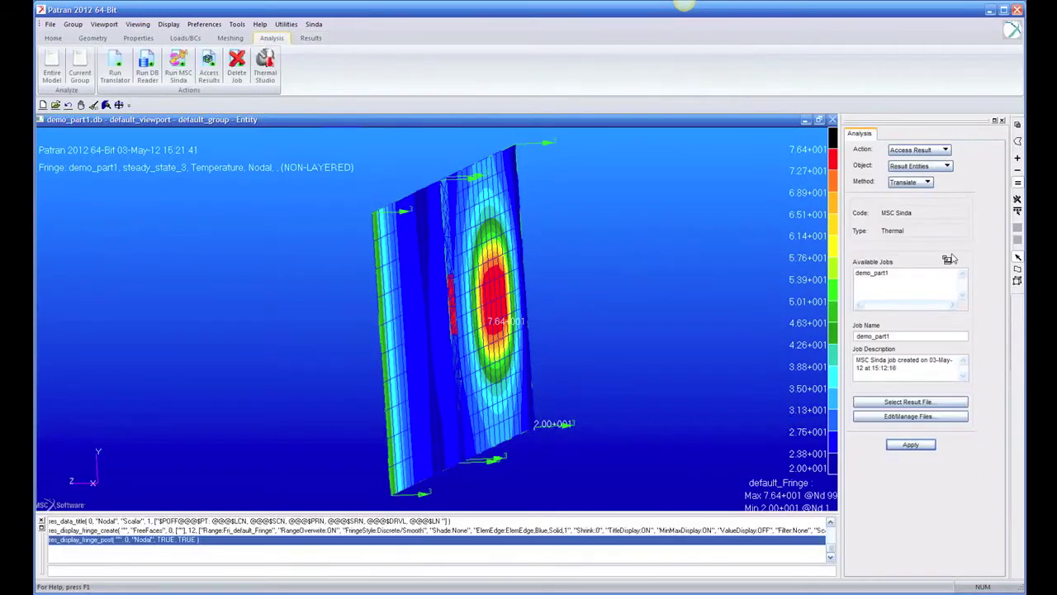
click(931, 150)
click(921, 152)
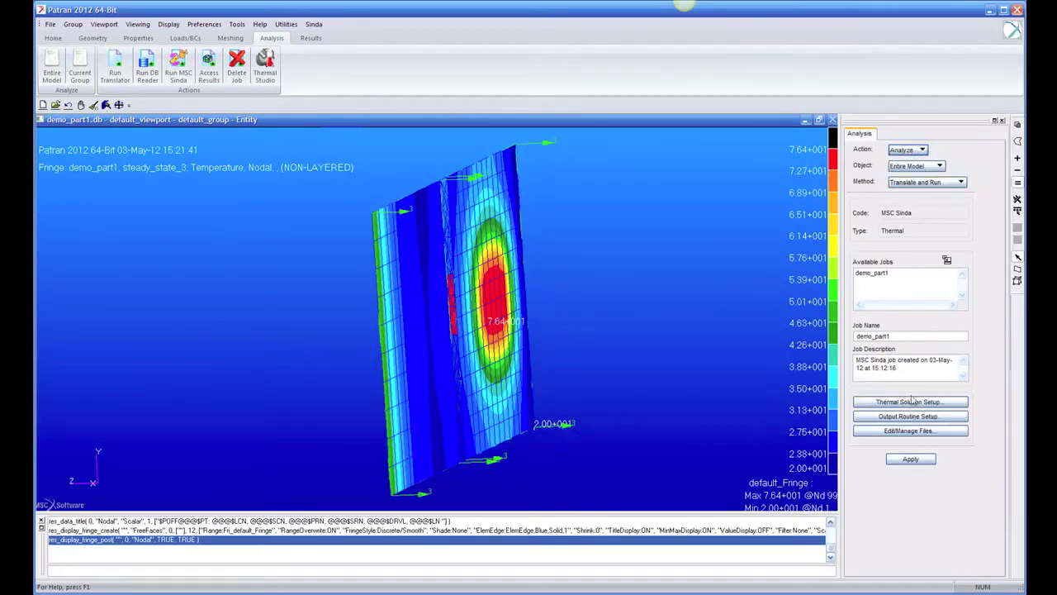
click(916, 417)
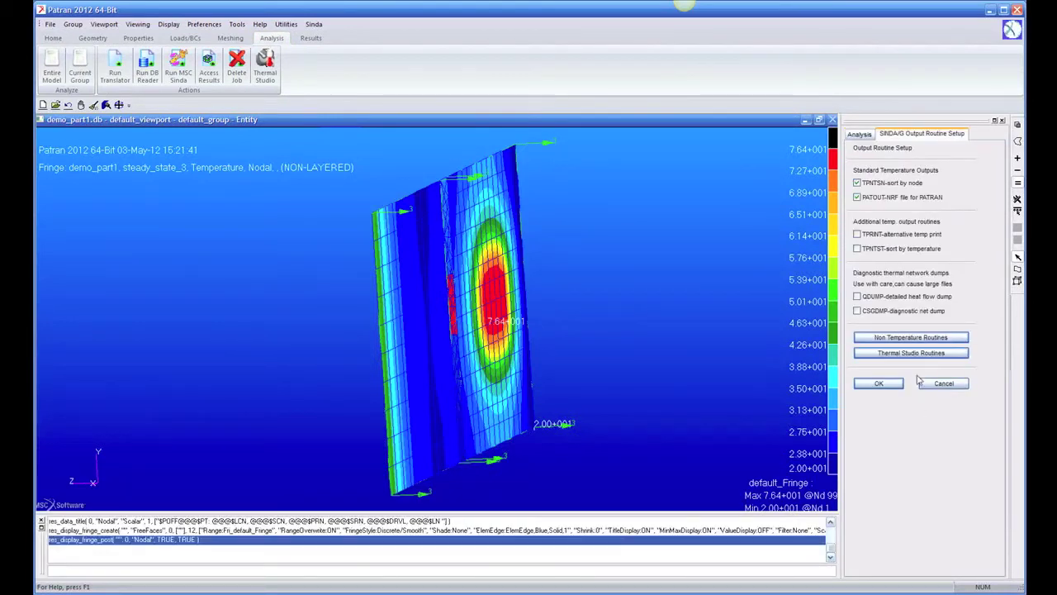
click(914, 337)
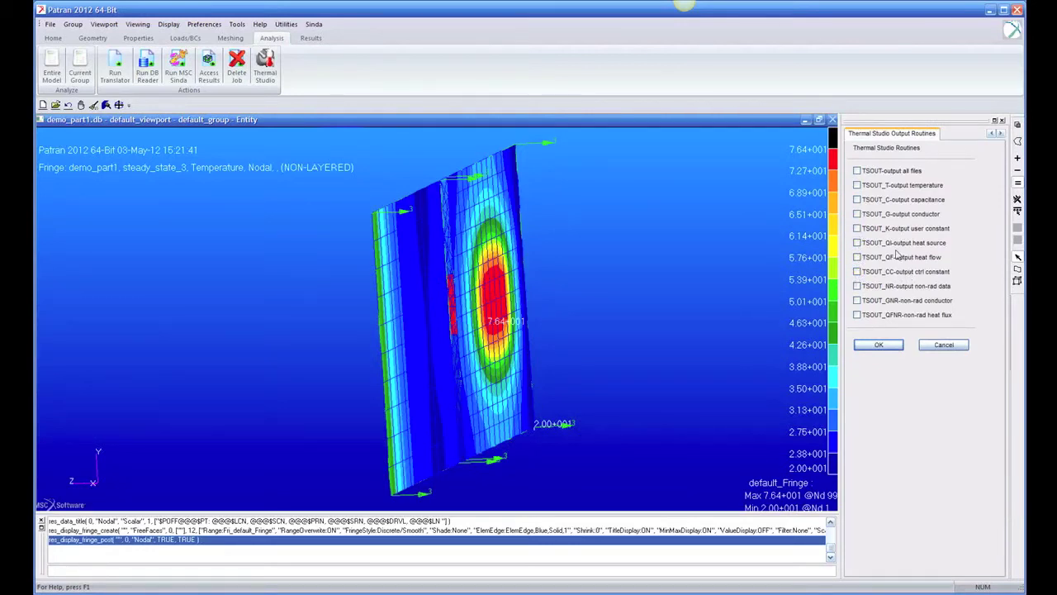
click(953, 346)
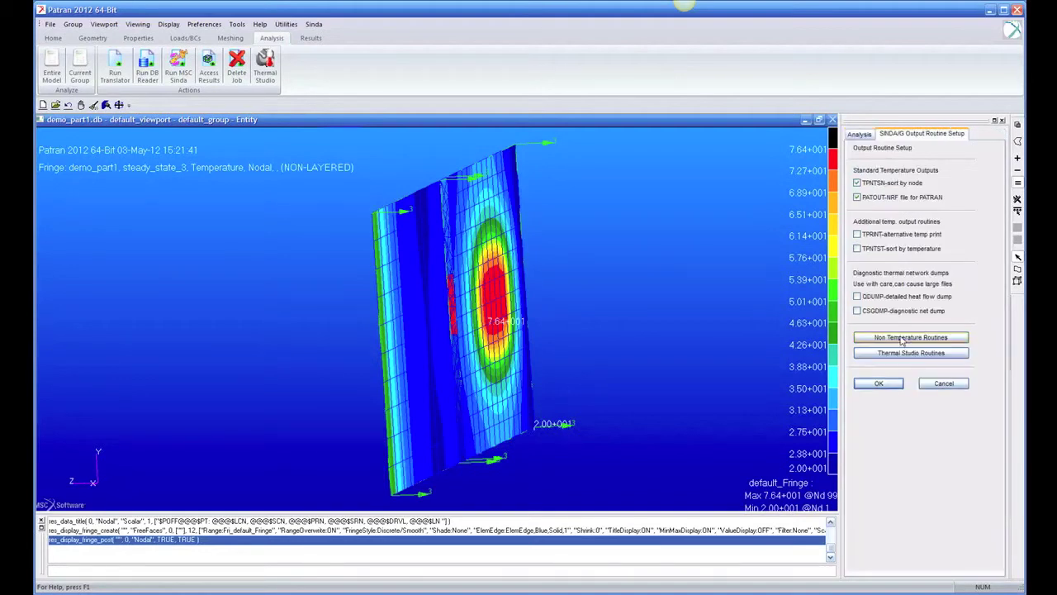
click(903, 340)
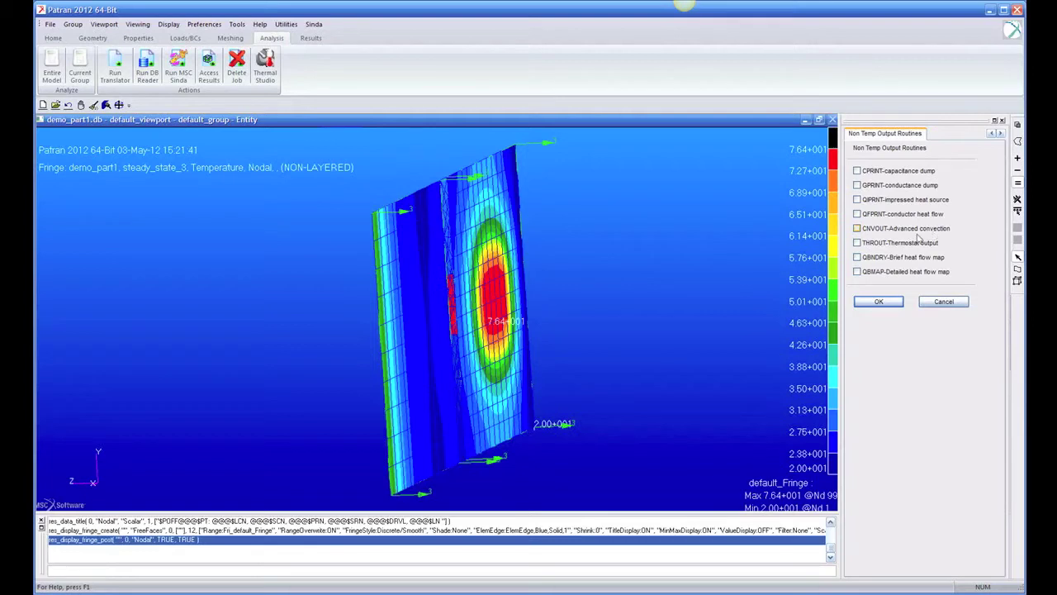
click(880, 302)
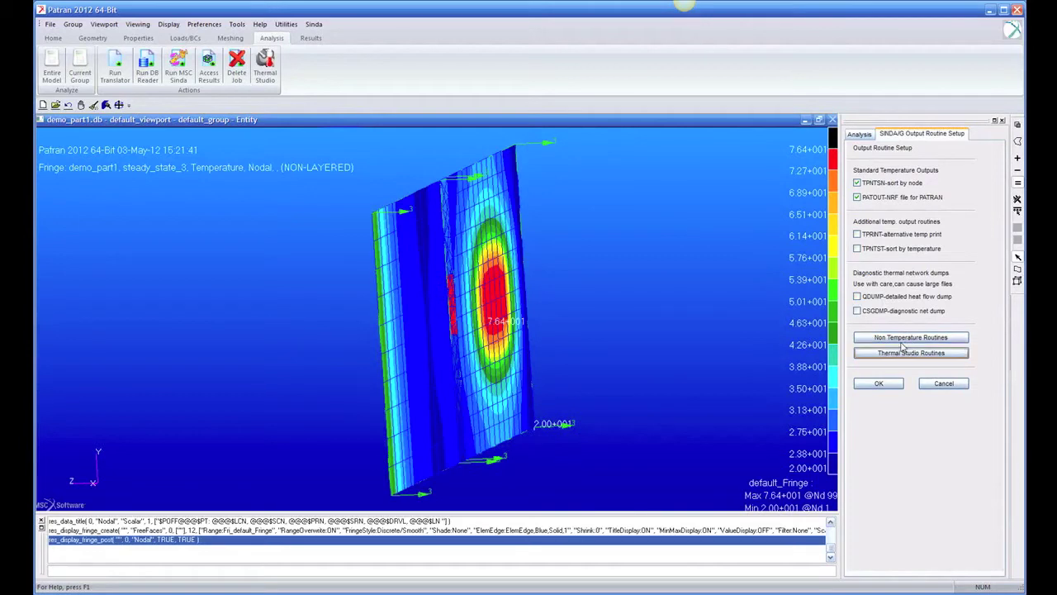
Enable the CNVOUT advanced convection output among the non-temperature routines and rerun the analysis of job demo_part1
click(899, 337)
click(857, 229)
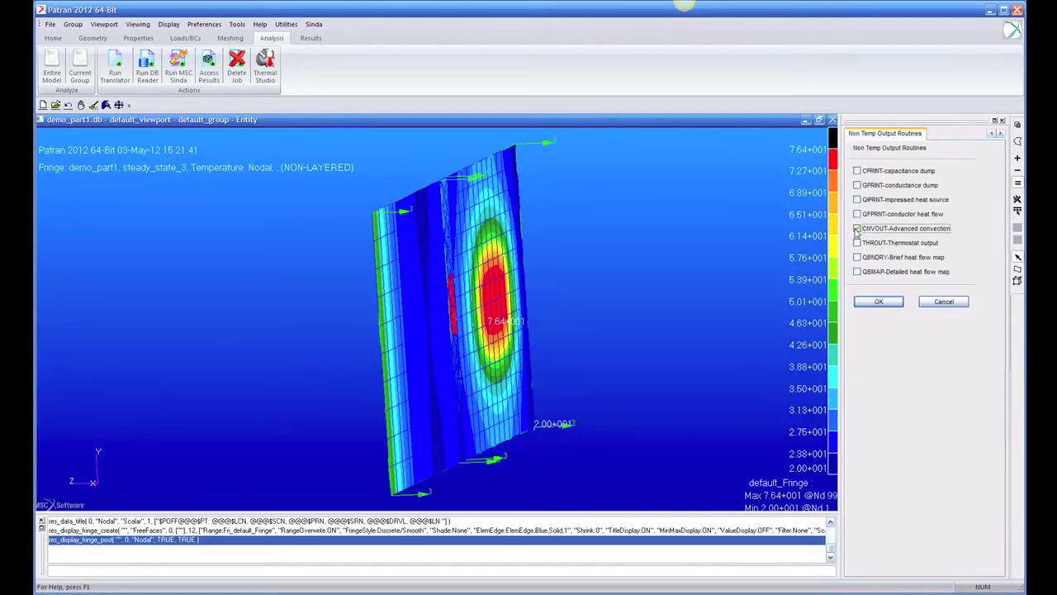
click(879, 301)
click(881, 383)
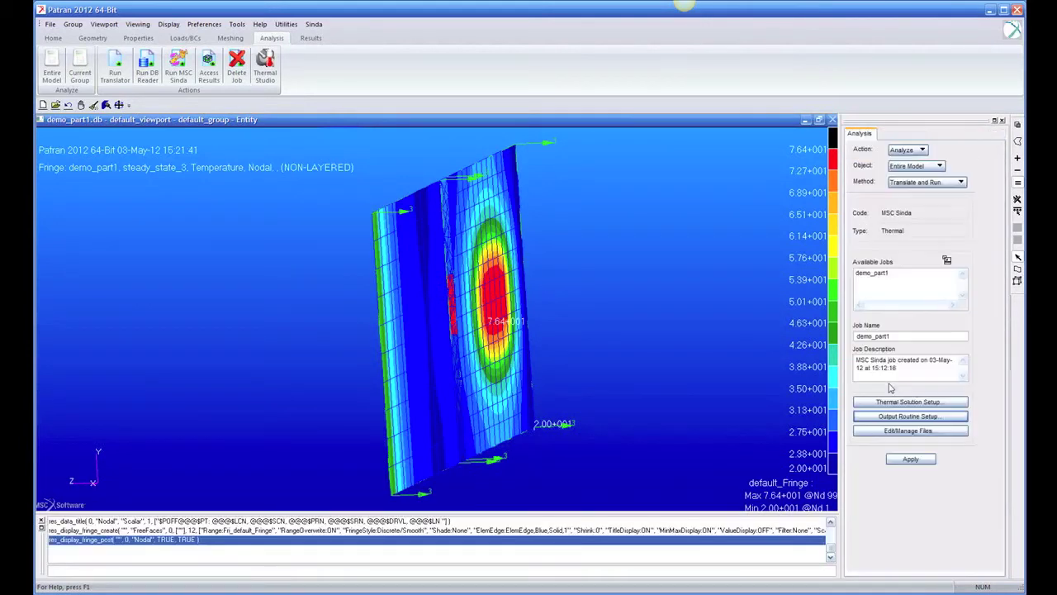
click(917, 461)
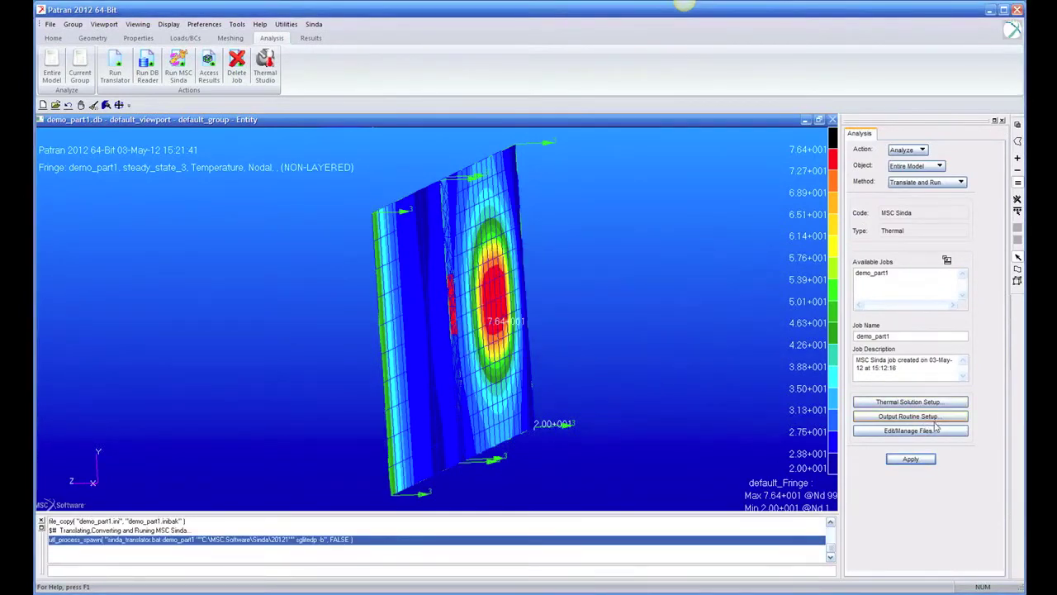
Open the Sinda output file demo_part1.sot and examine the delta temperatures and convection coefficients of the convection conductors
click(931, 431)
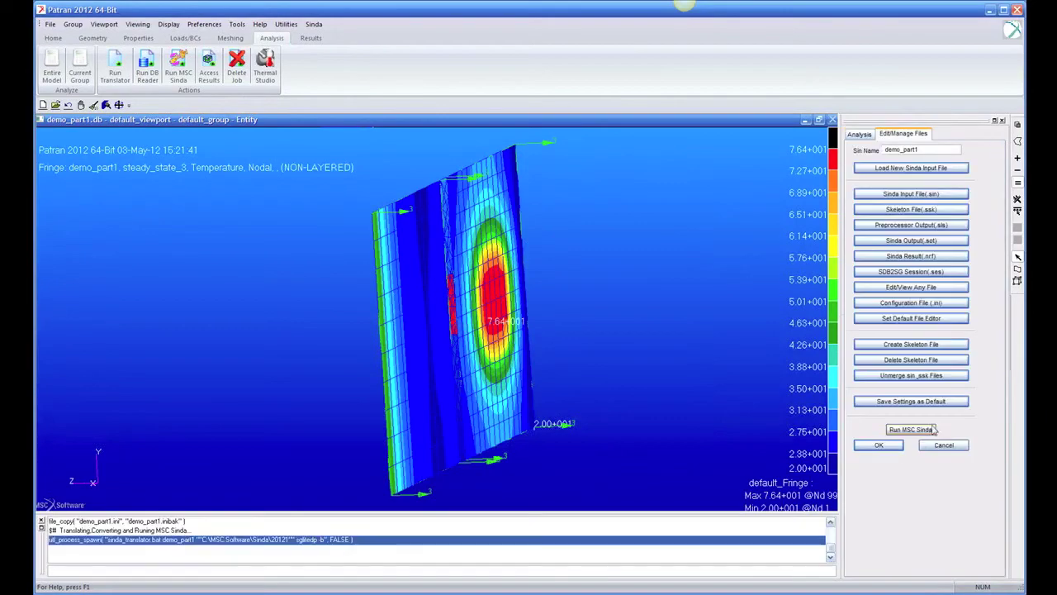
click(925, 241)
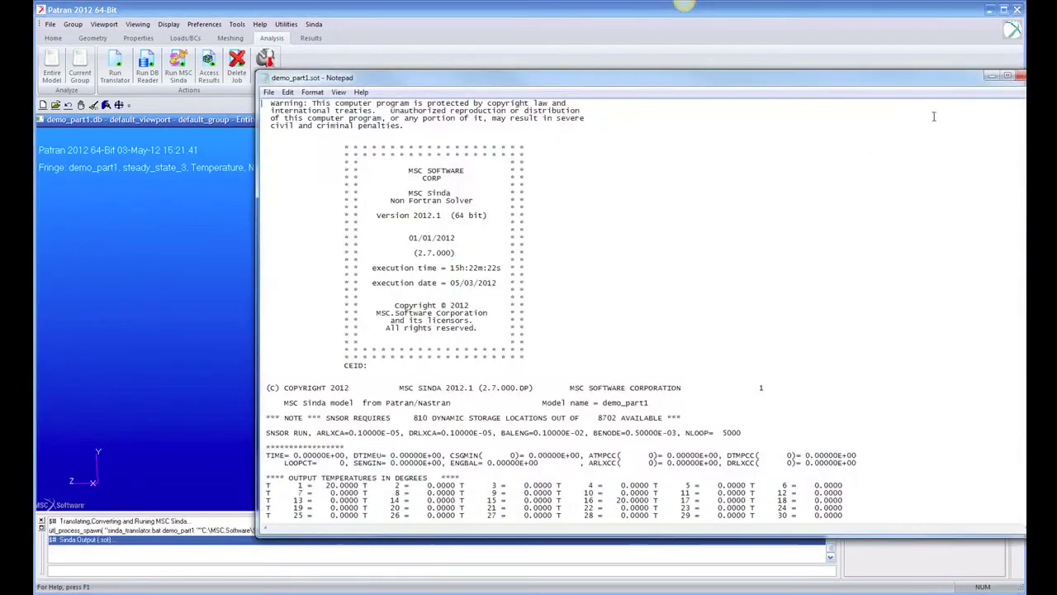
scroll(562, 314, down, 15)
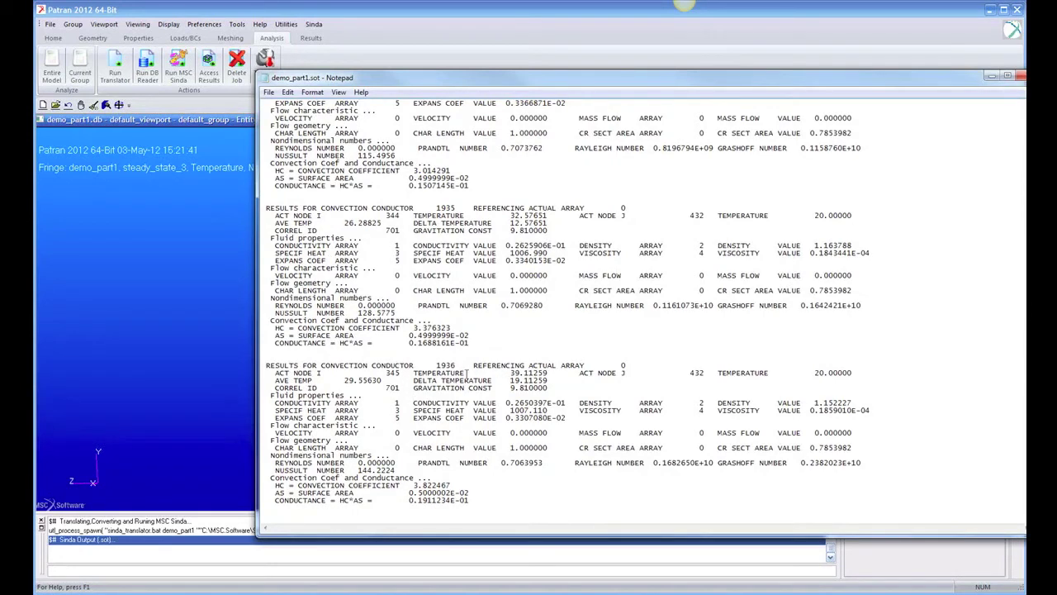
drag(502, 381, 524, 380)
drag(412, 486, 457, 487)
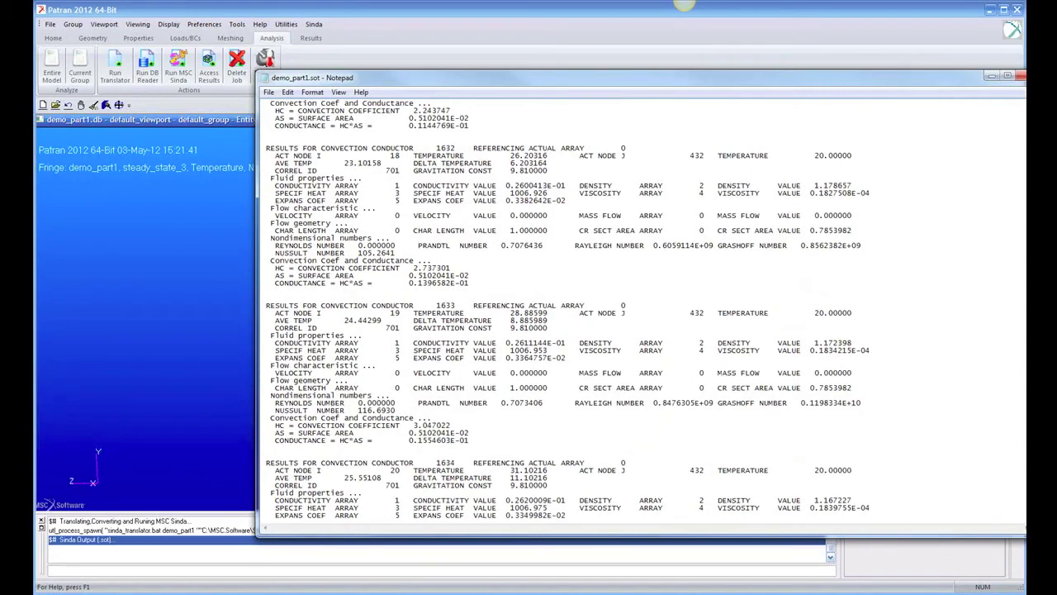
Examine how the convection coefficient varies across conductors in the output file, highlight it for conductor 1696, and close the file
scroll(569, 309, down, 10)
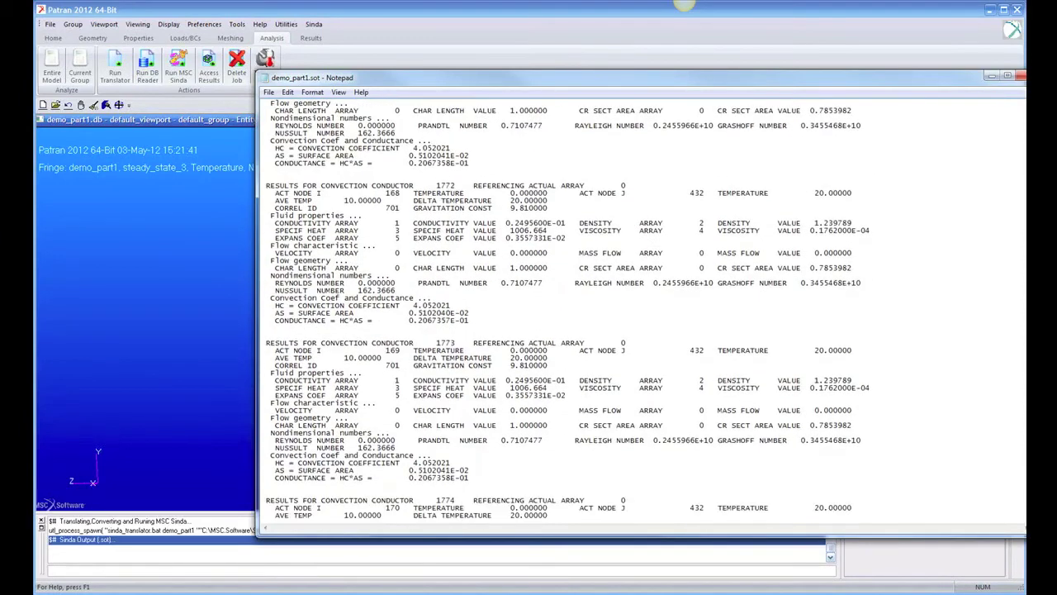
scroll(568, 309, up, 15)
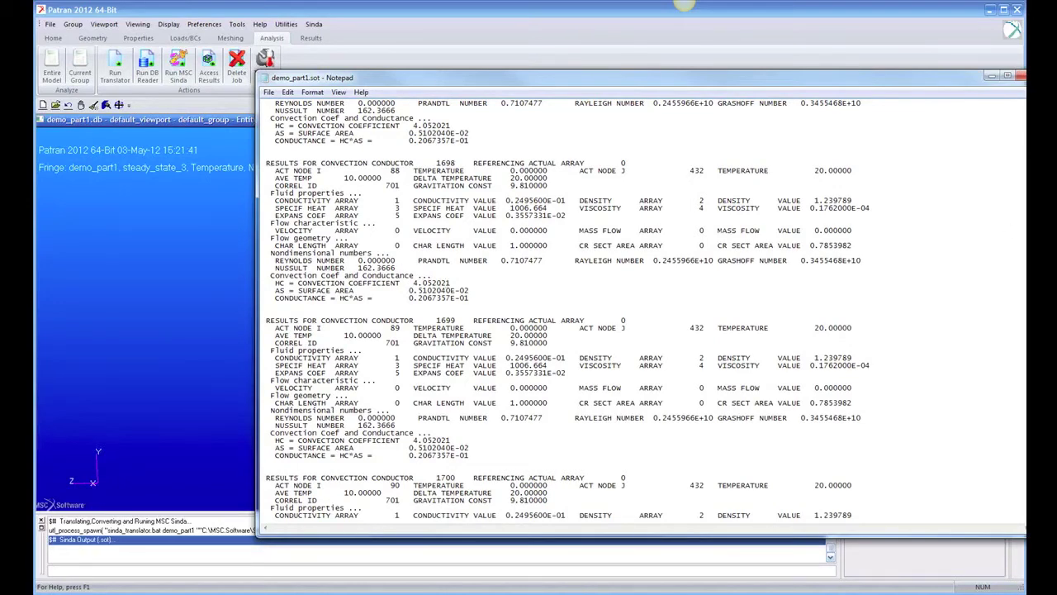
scroll(568, 309, up, 10)
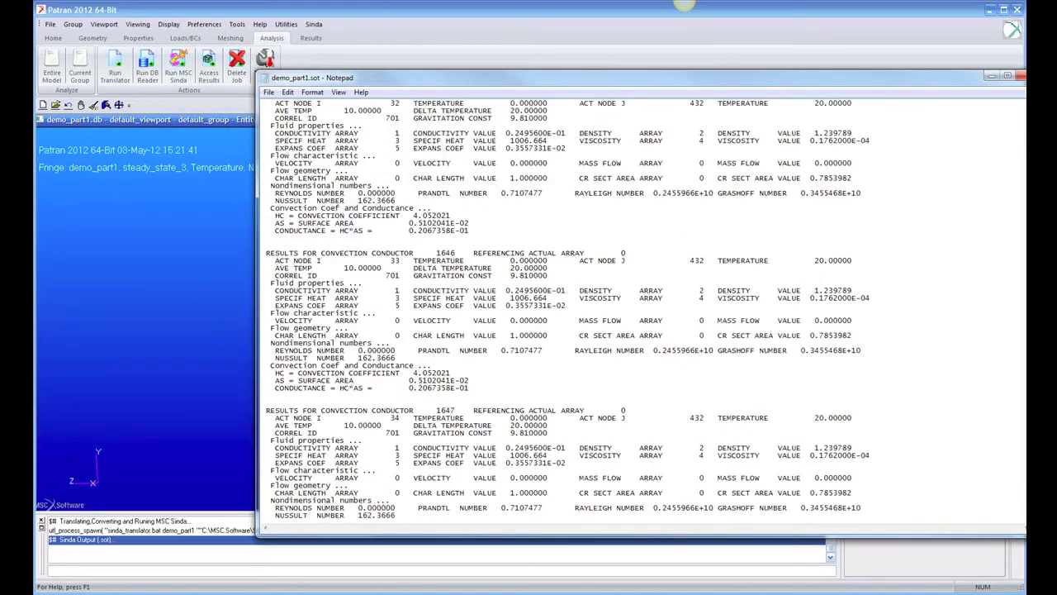
scroll(568, 309, up, 20)
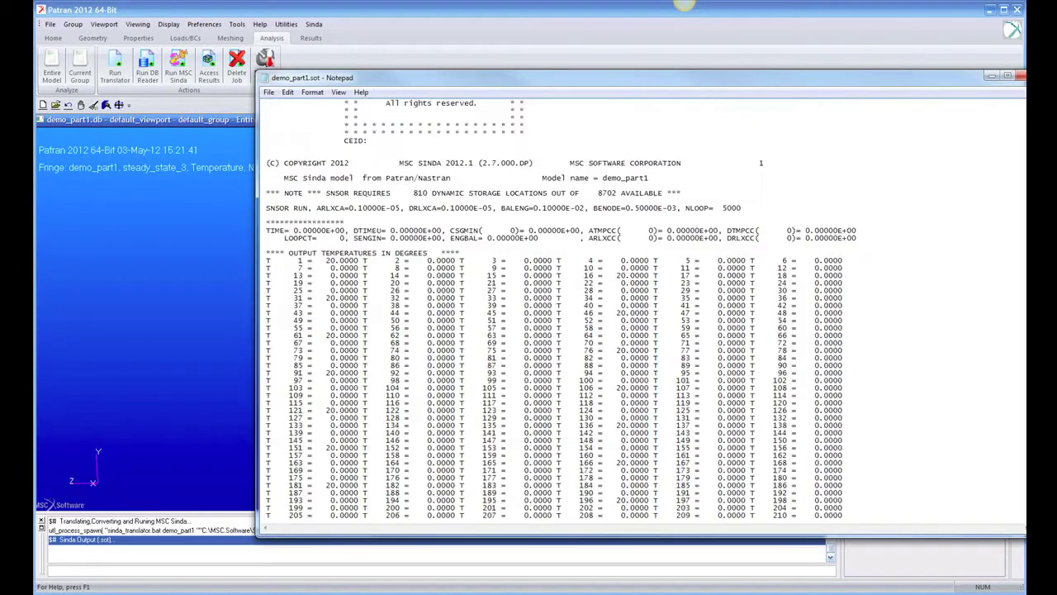
scroll(568, 309, down, 20)
scroll(568, 309, up, 20)
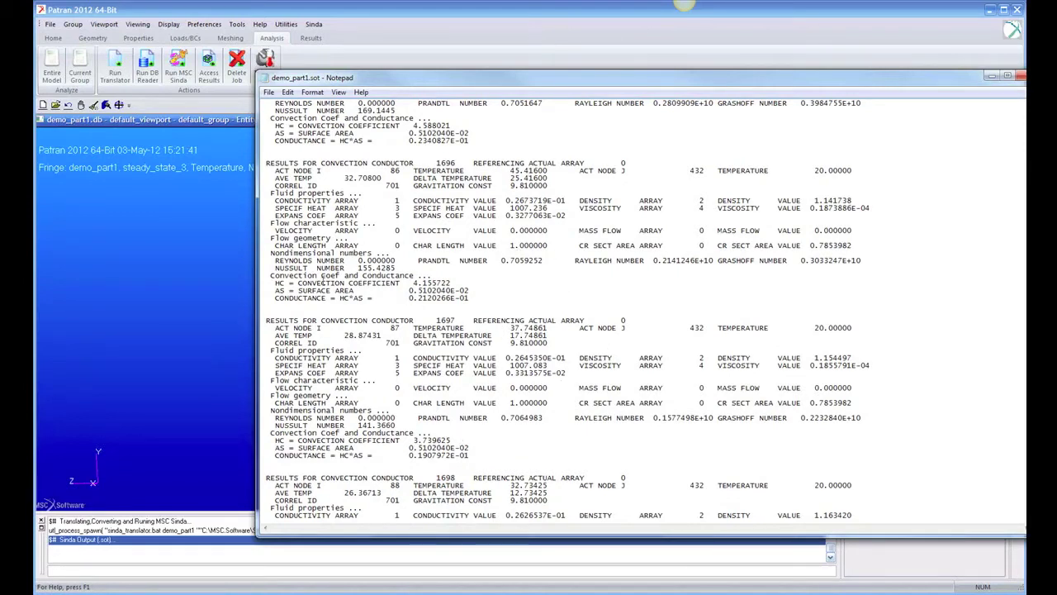
drag(322, 284, 454, 286)
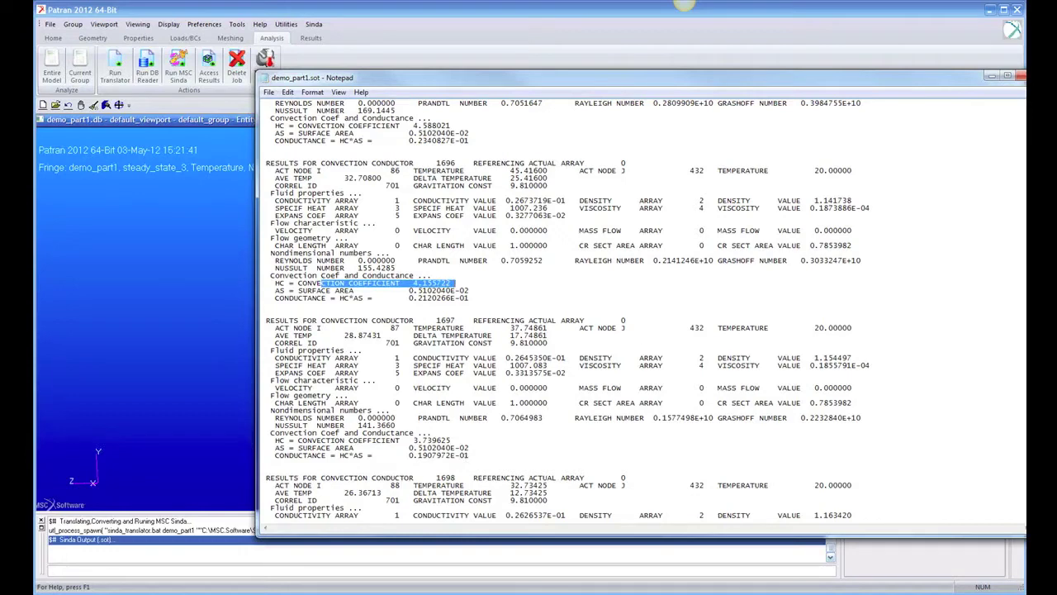
click(1020, 75)
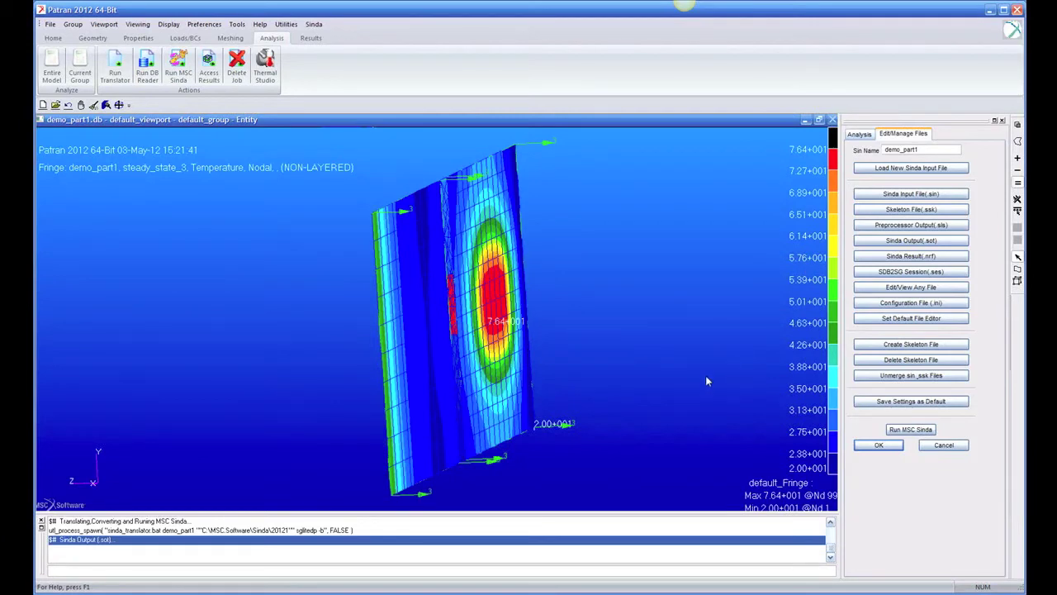
Start a new static load case named noconv and assign all the existing individual loads and boundary conditions to it
middle_drag(655, 394, 440, 378)
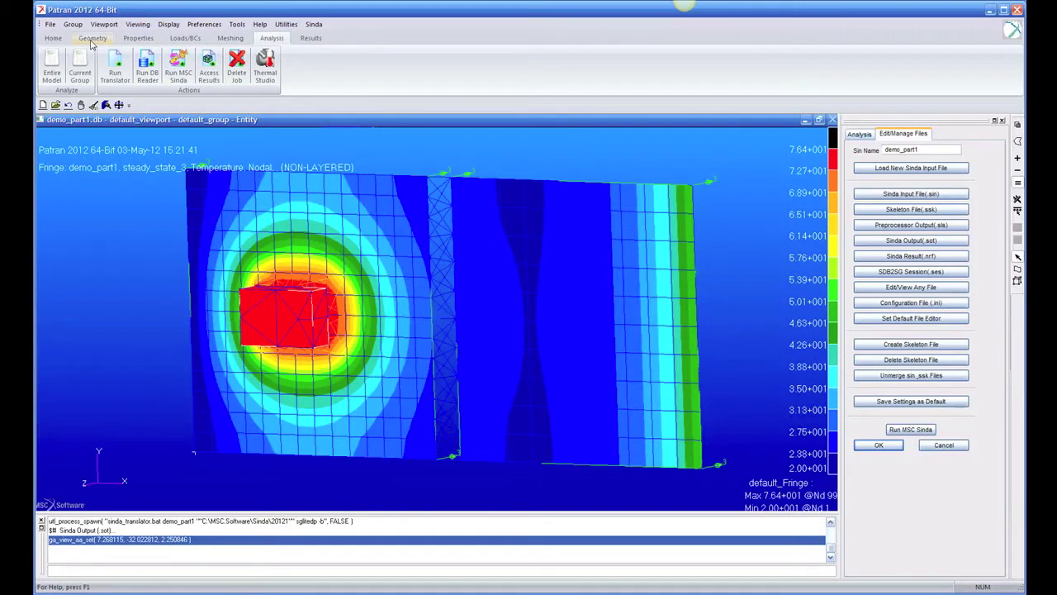
click(183, 38)
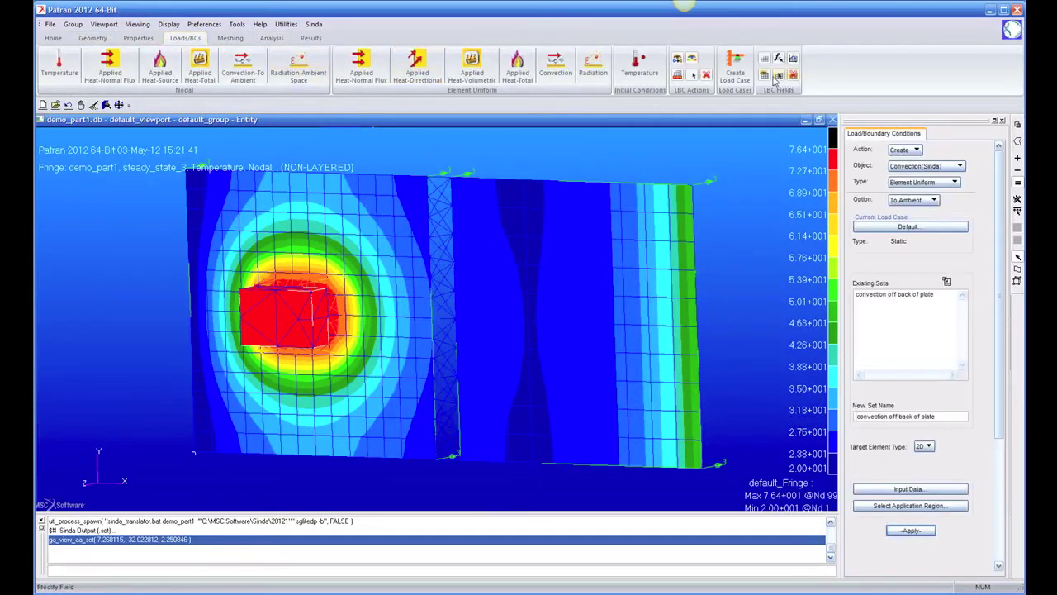
click(738, 68)
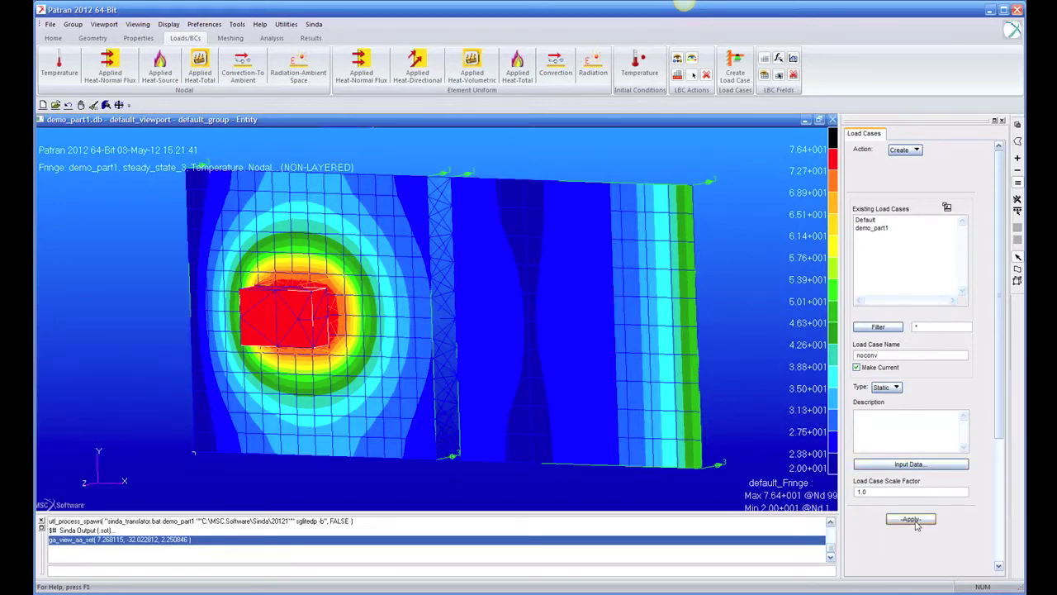
click(891, 465)
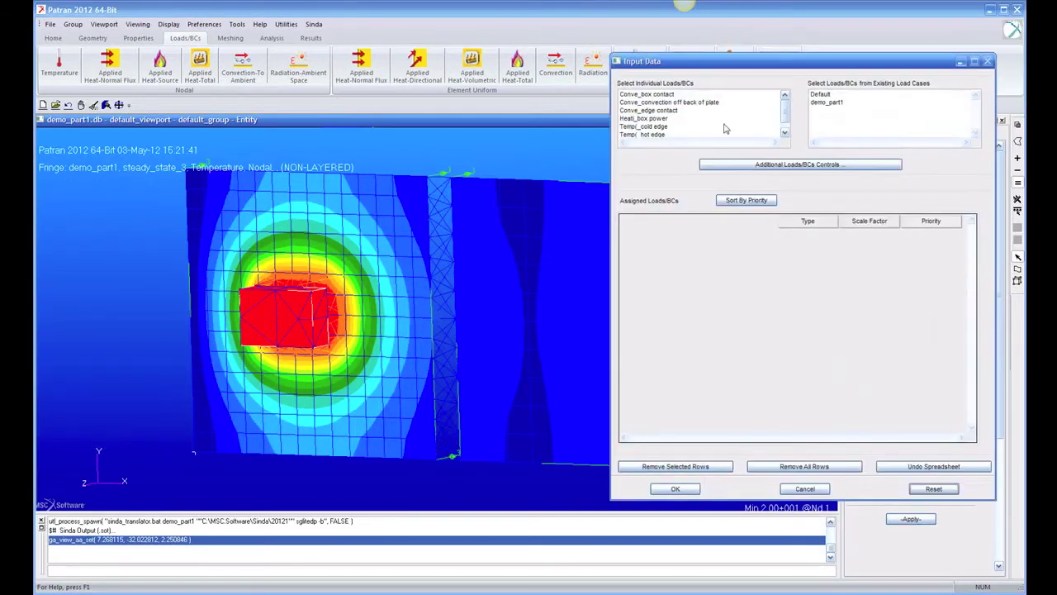
click(652, 95)
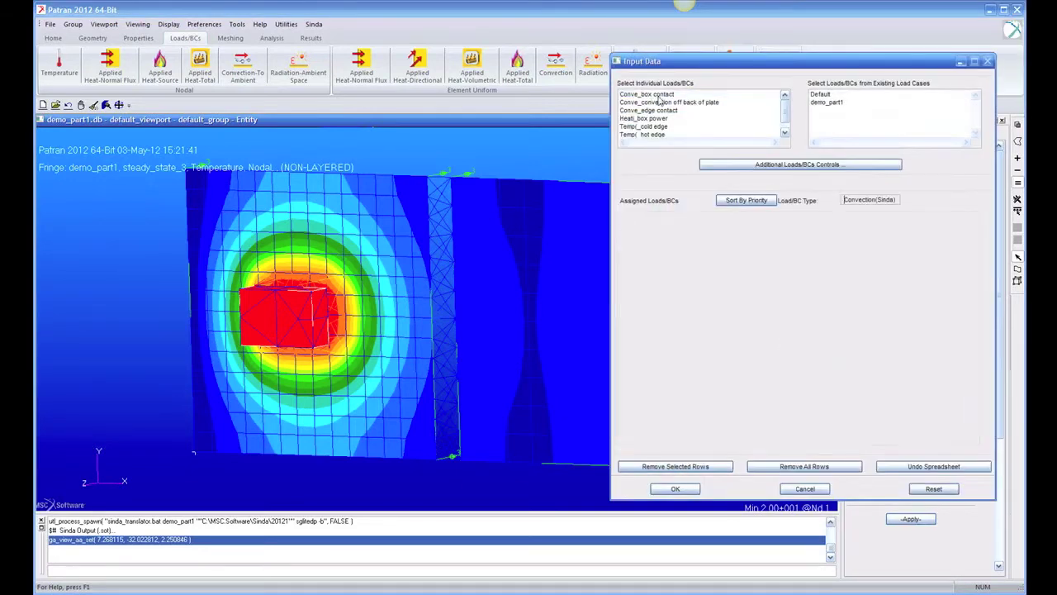
click(786, 118)
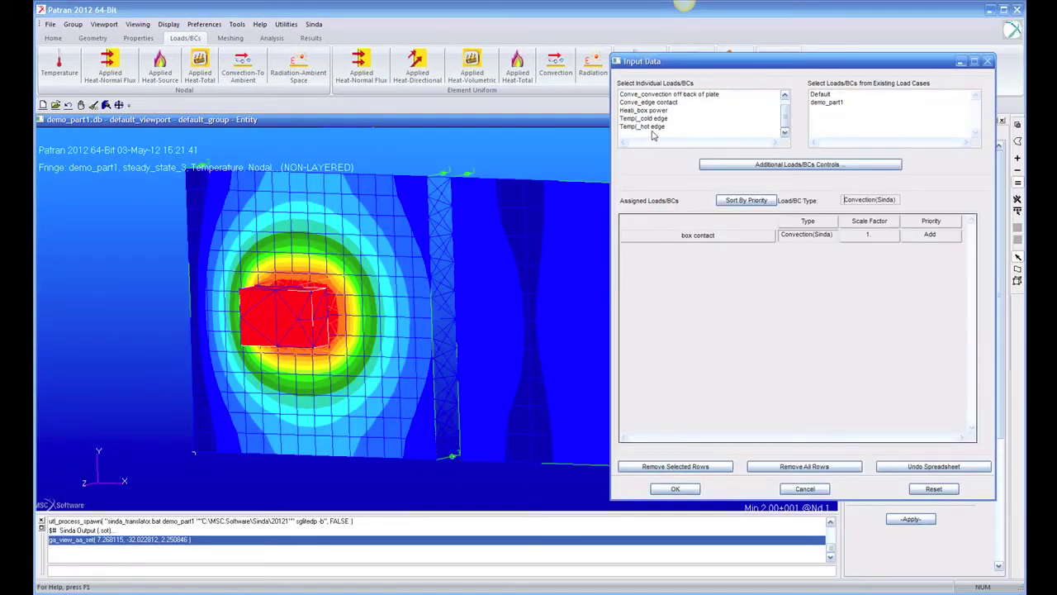
drag(656, 137, 653, 93)
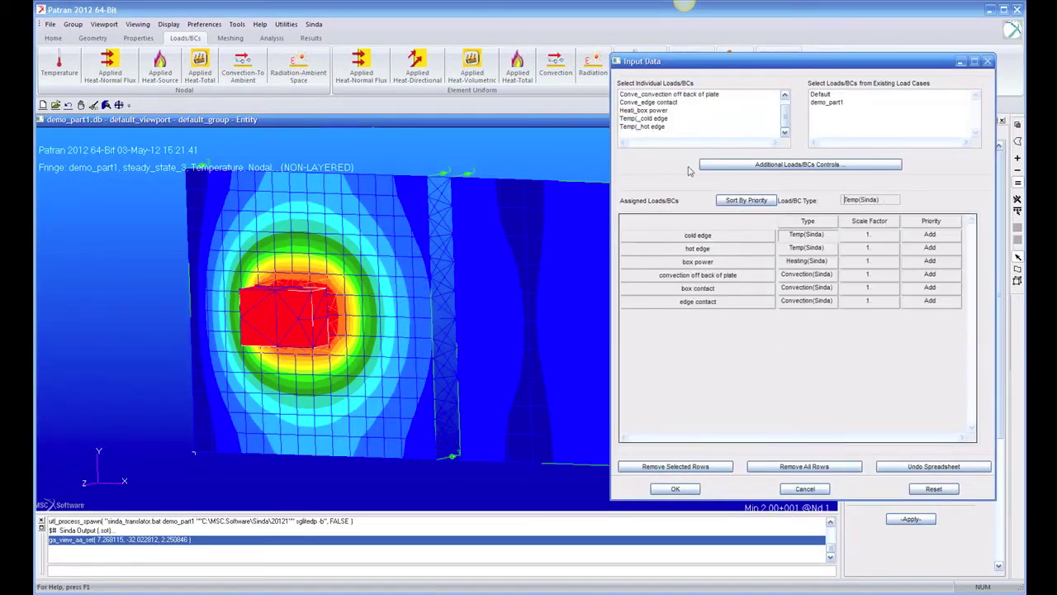
Remove convection off back of plate and box power from the assigned loads and create the load case as noconv or power
click(700, 278)
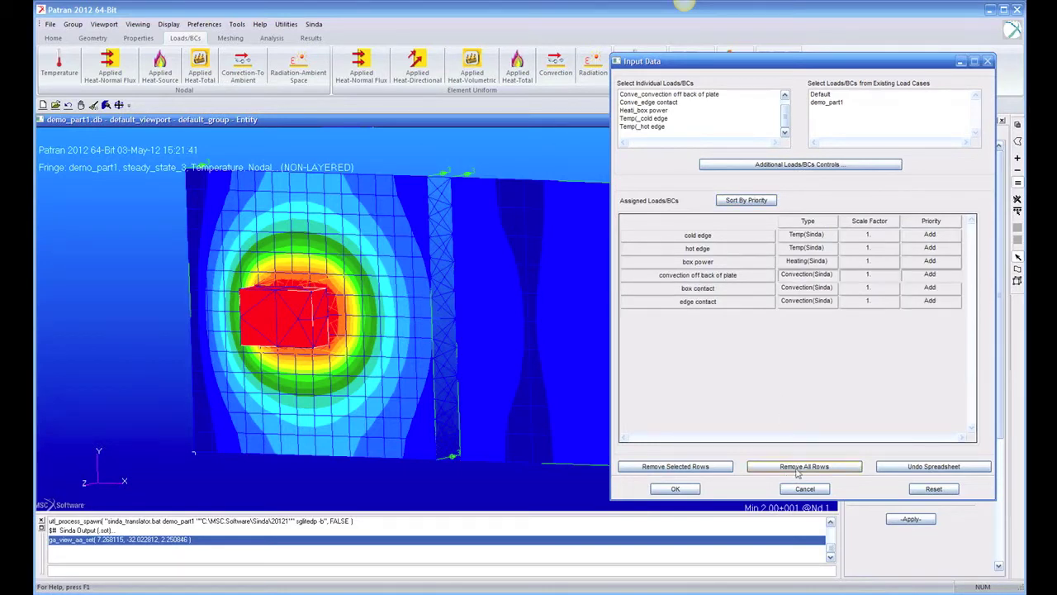
click(708, 468)
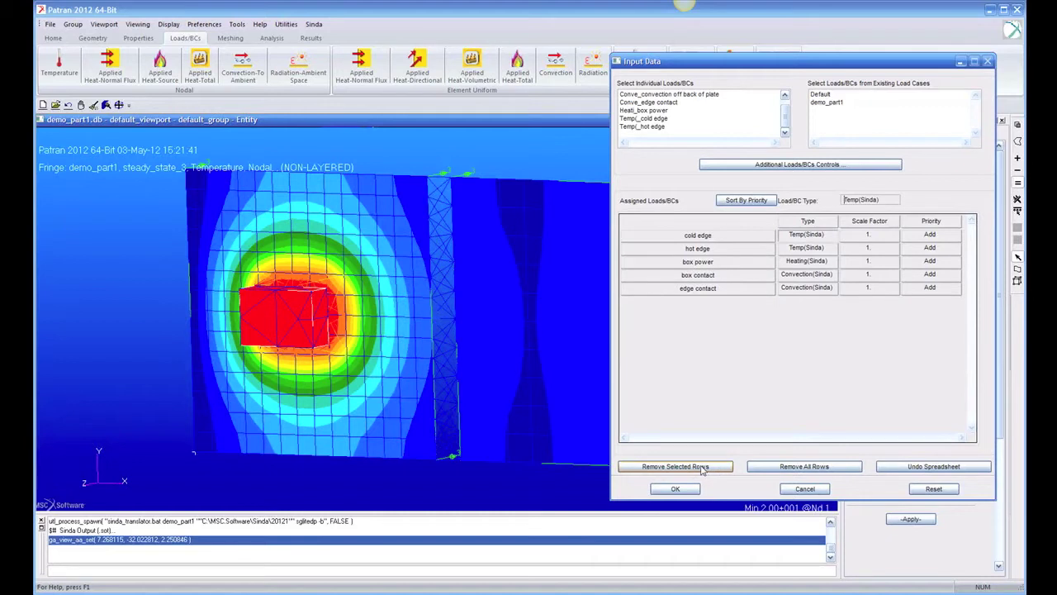
click(696, 265)
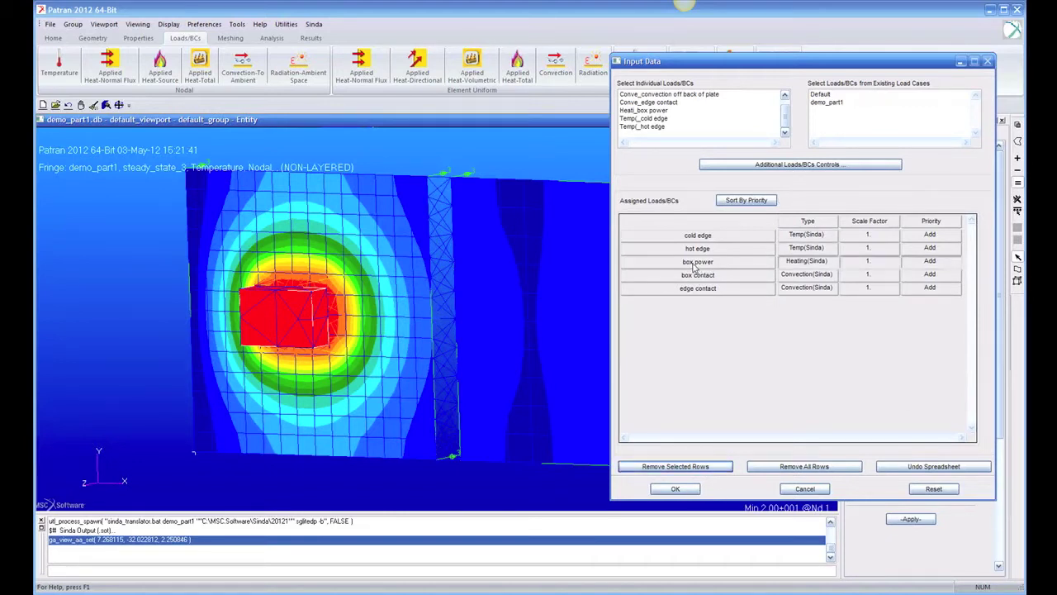
click(677, 467)
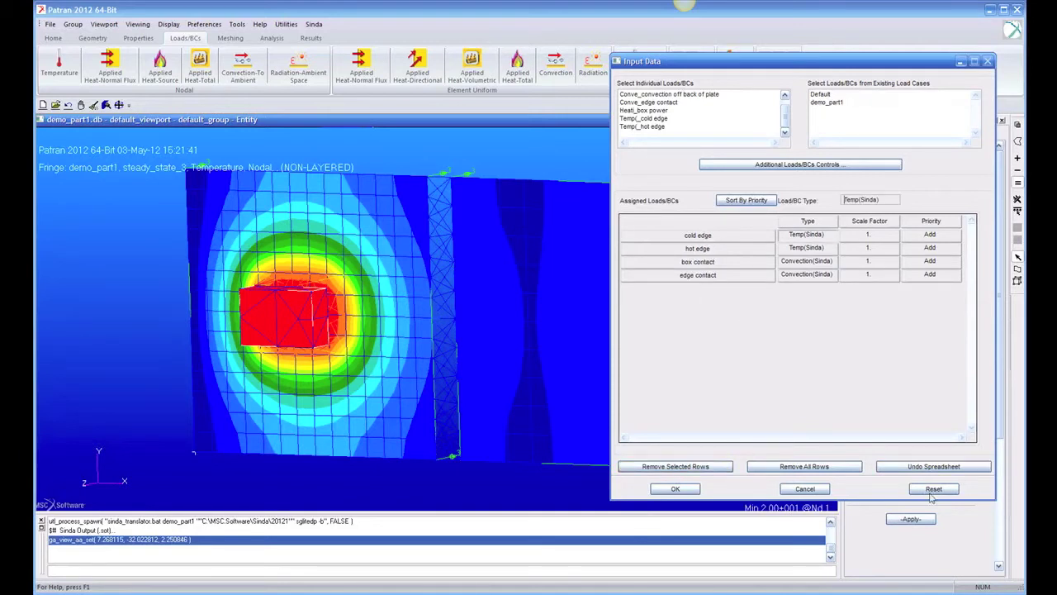
click(685, 489)
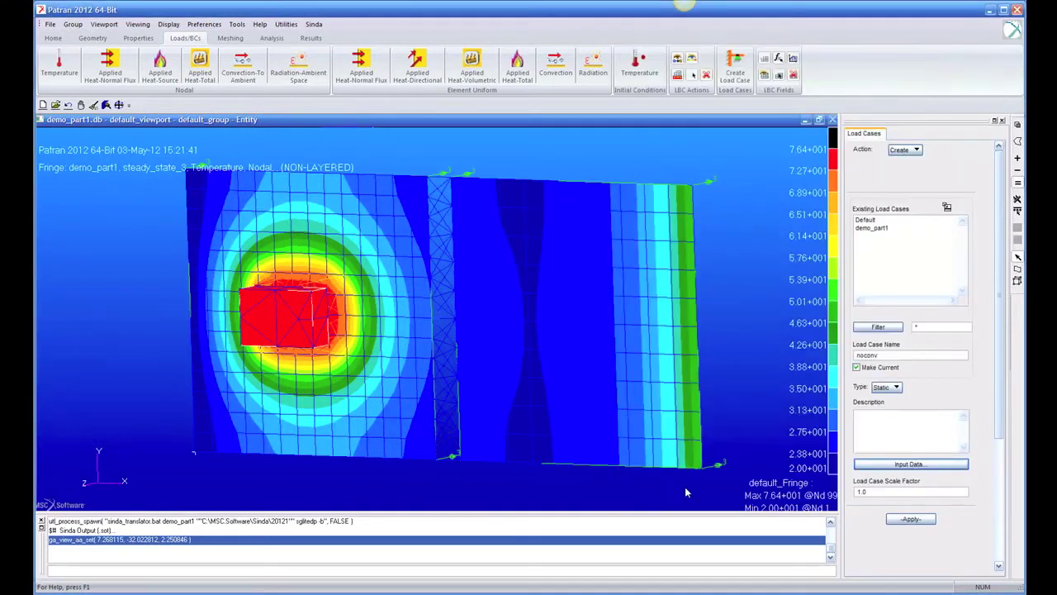
click(892, 355)
click(912, 518)
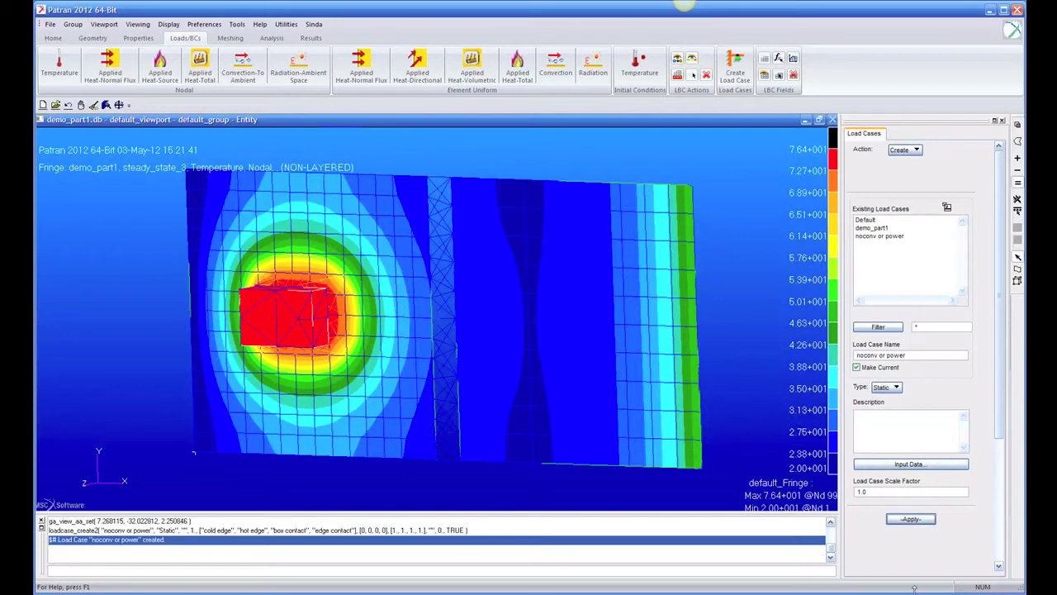
Run the analysis of job demo_part1 with the current load case and import its result entities
click(272, 38)
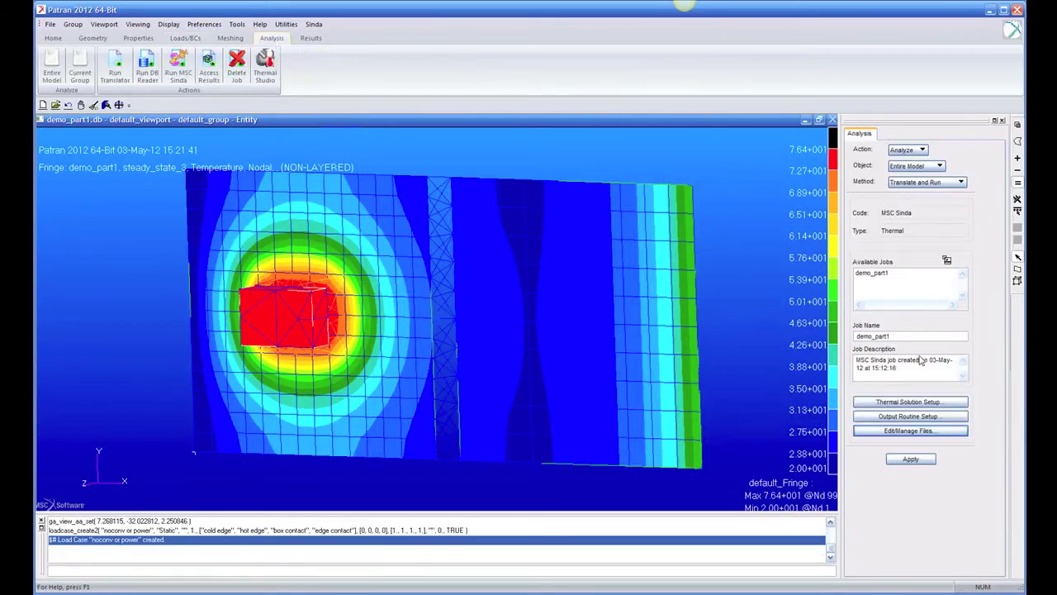
click(913, 460)
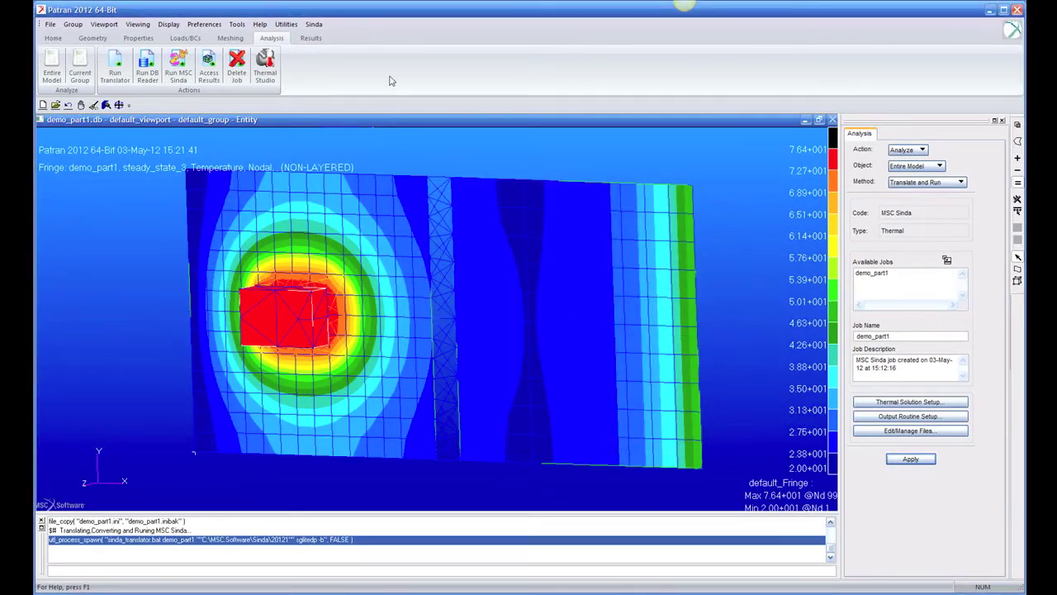
click(311, 38)
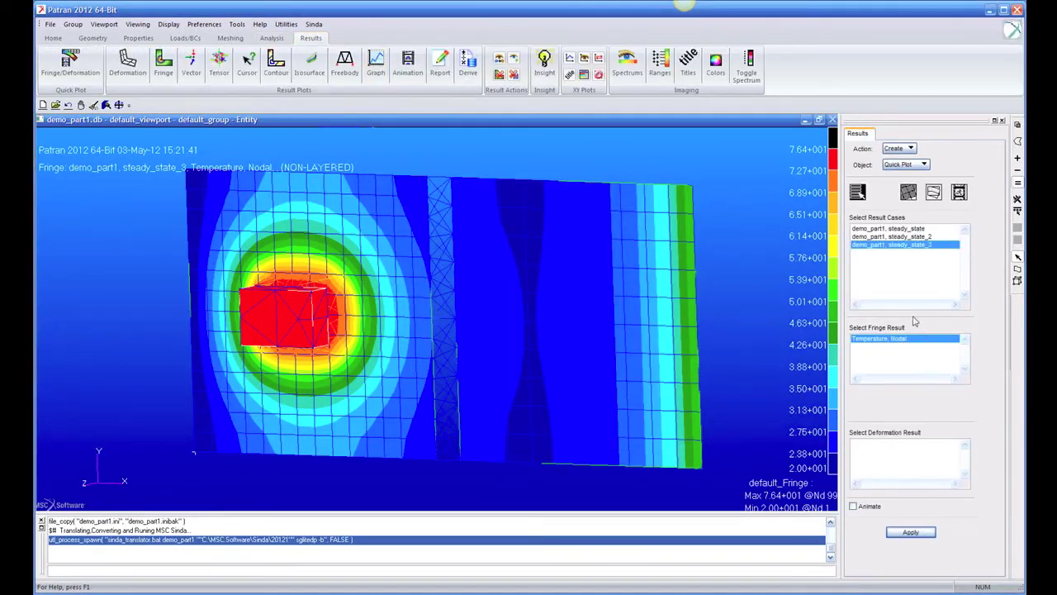
click(274, 39)
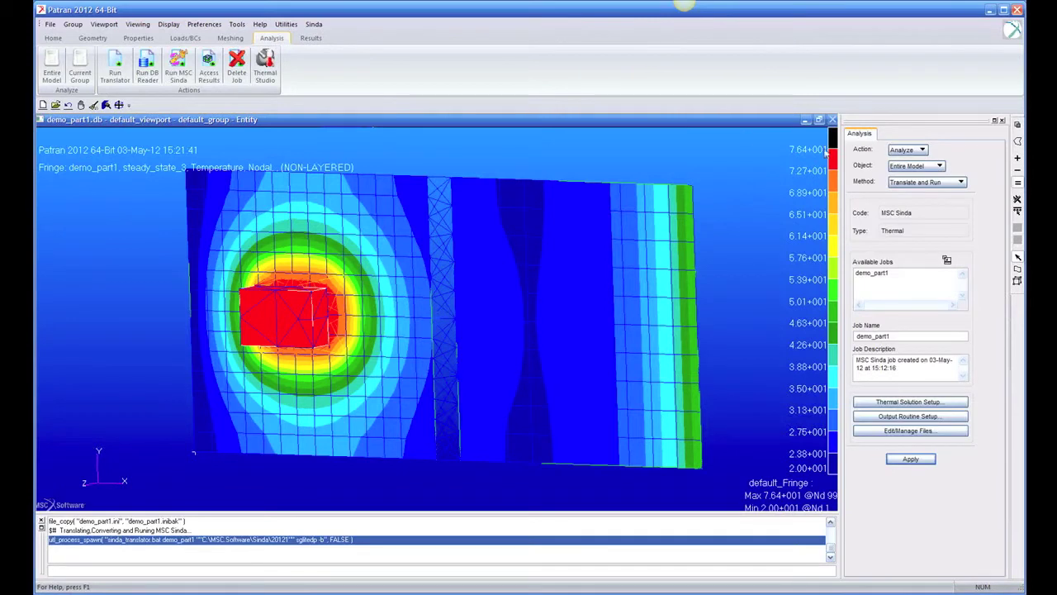
click(917, 151)
click(918, 164)
click(913, 447)
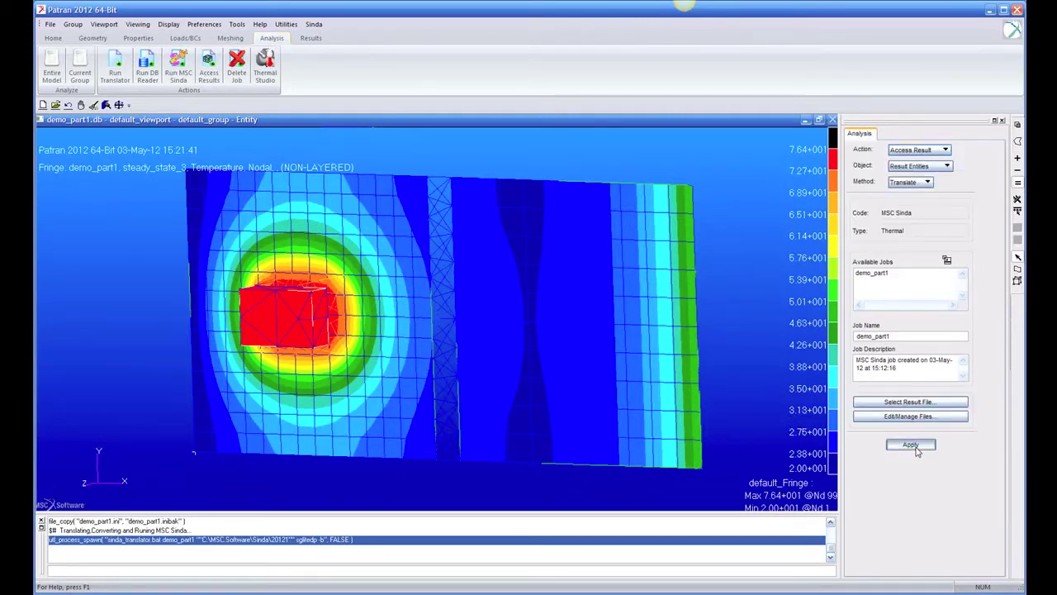
Plot the nodal temperature fringe for result case steady_state_4 and view the plate from different angles
click(310, 39)
click(890, 252)
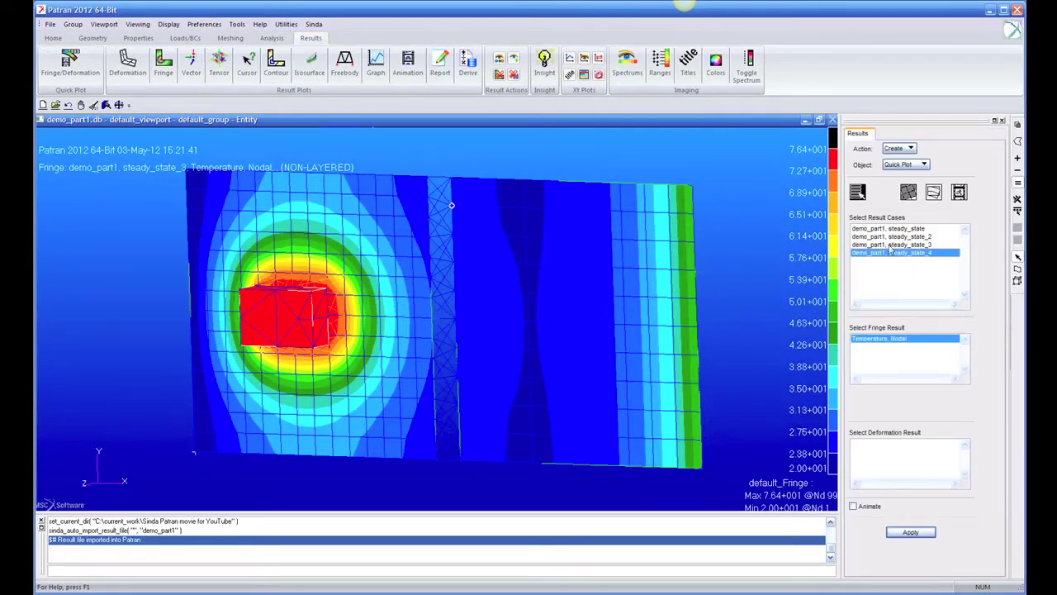
click(912, 532)
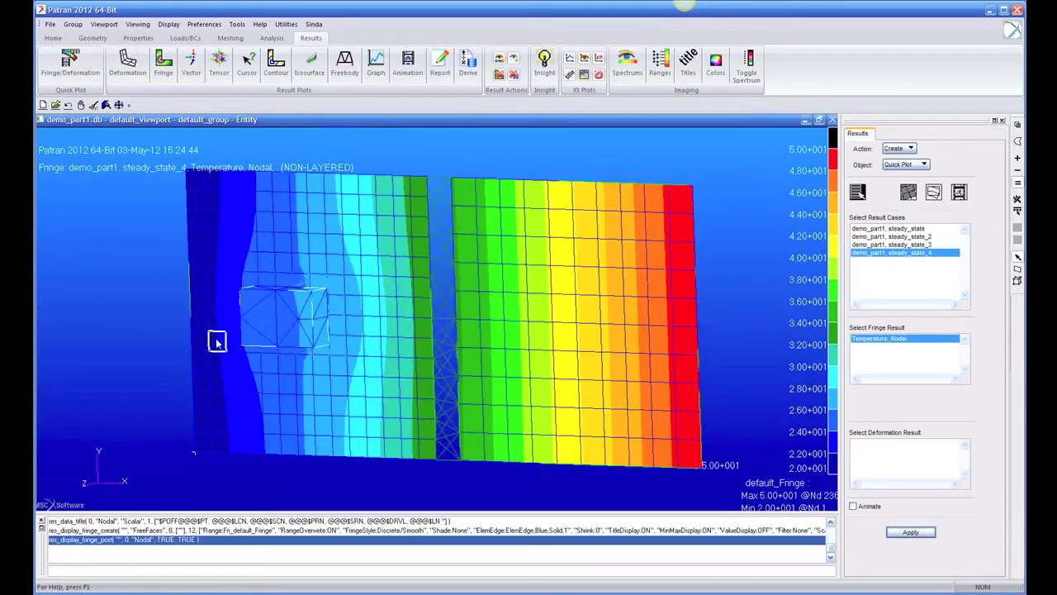
middle_drag(744, 283, 760, 265)
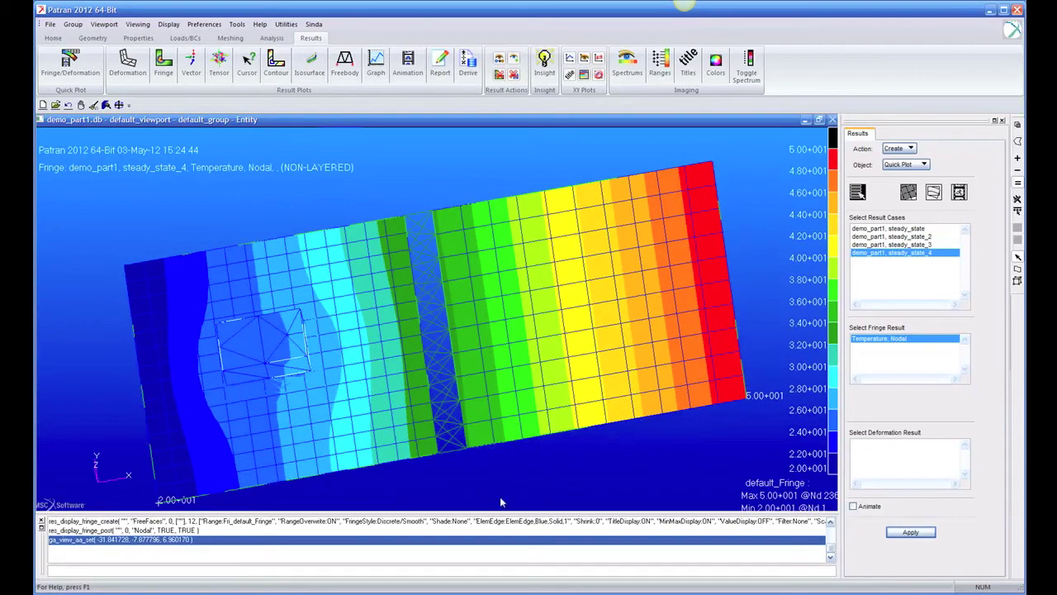
mouse_move(503, 465)
middle_down()
mouse_move(501, 418)
mouse_move(493, 438)
mouse_move(508, 471)
mouse_move(502, 450)
middle_up()
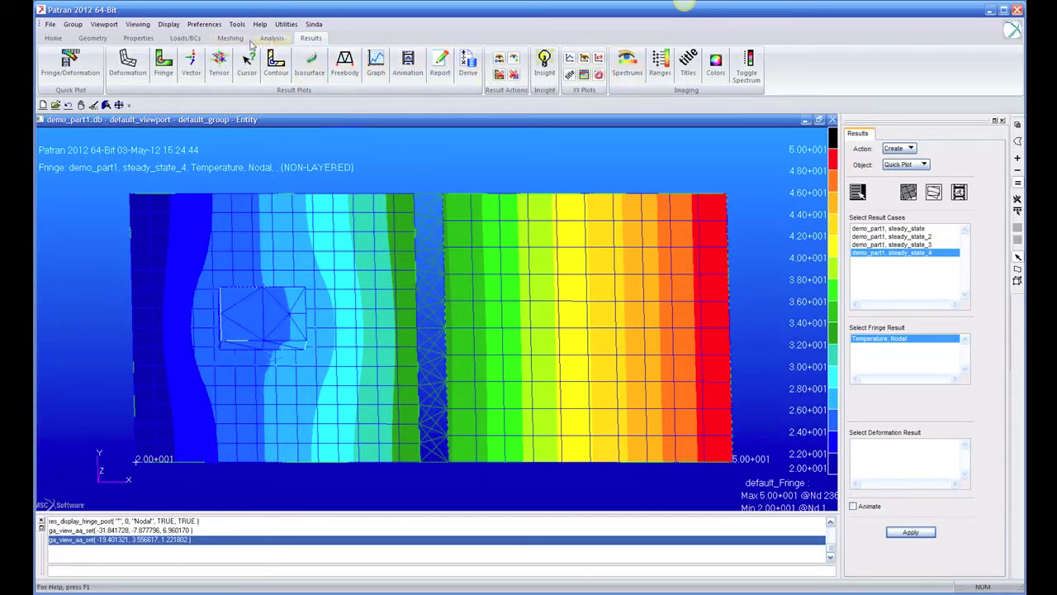
Remove the box contact from the assigned loads of load case noconv or power and overwrite the existing load case
click(187, 38)
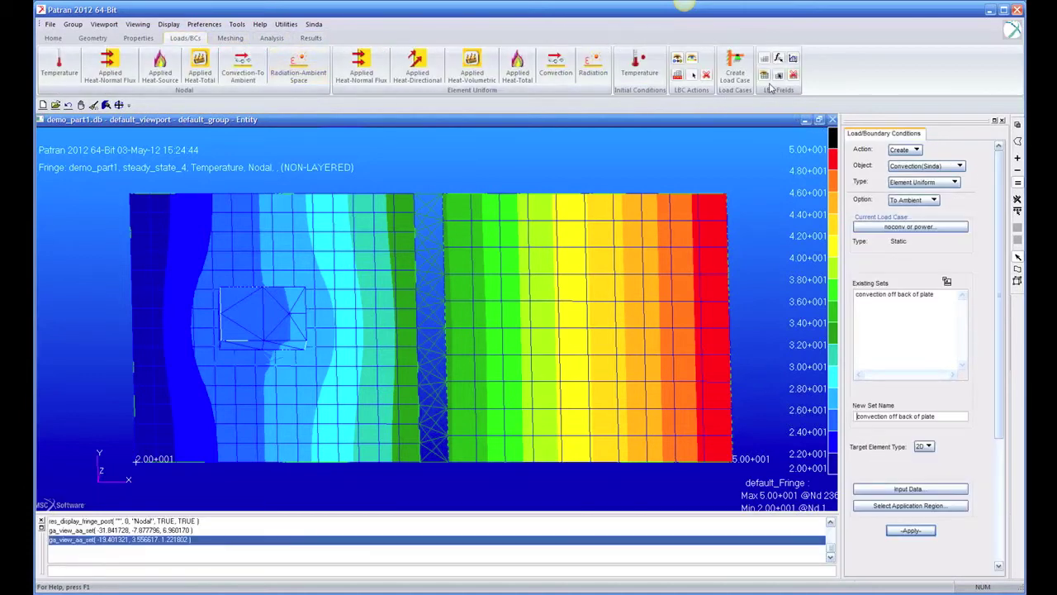
click(734, 68)
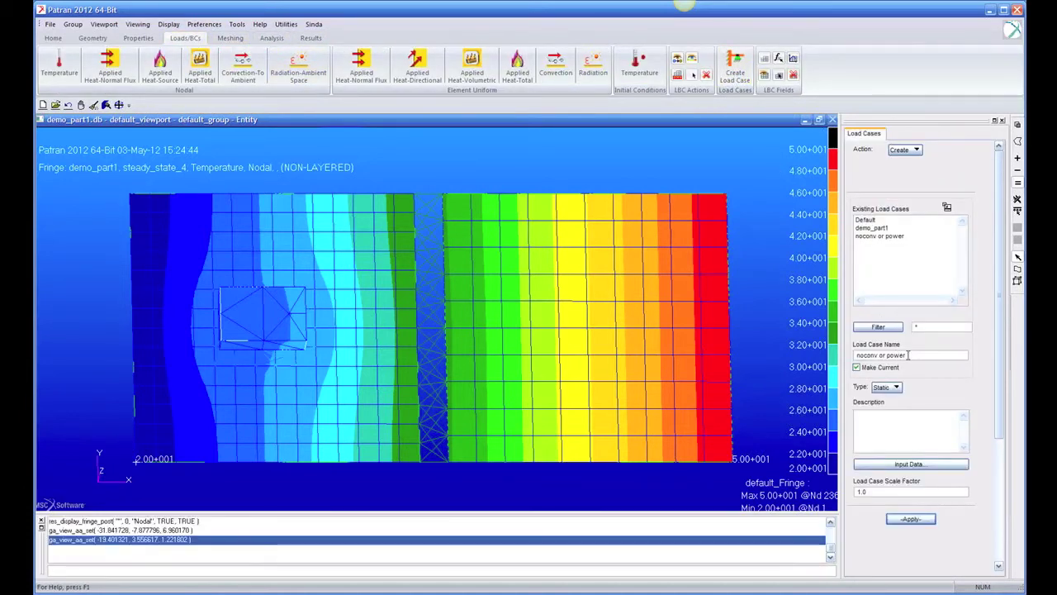
click(905, 464)
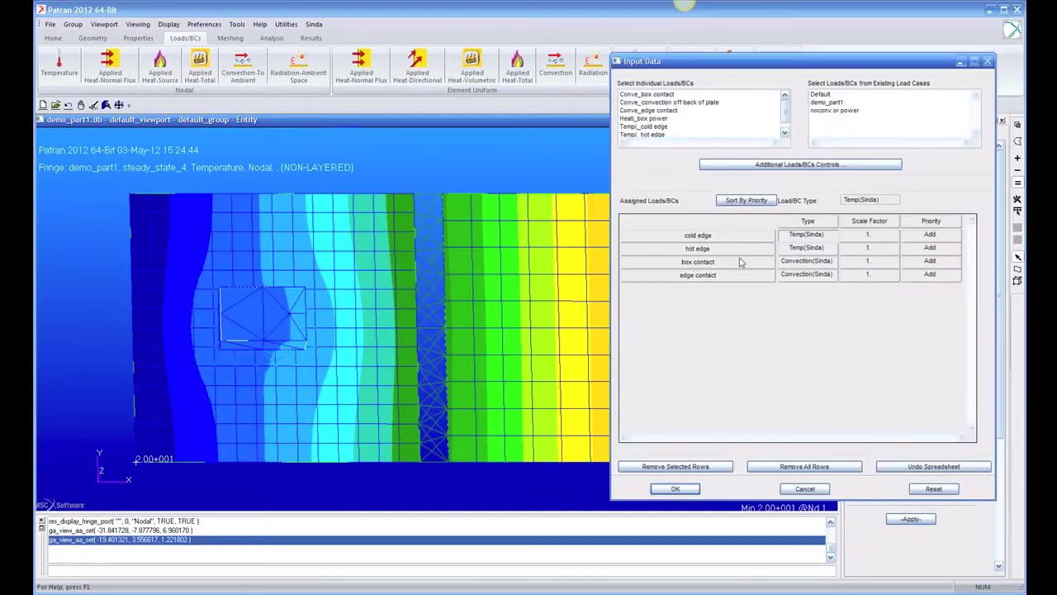
click(693, 265)
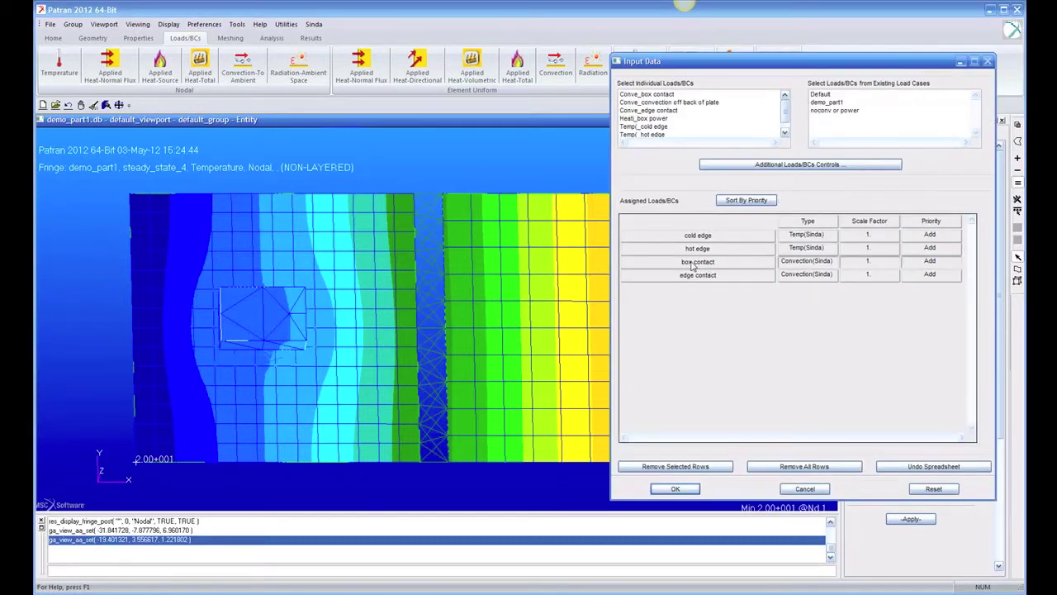
click(676, 466)
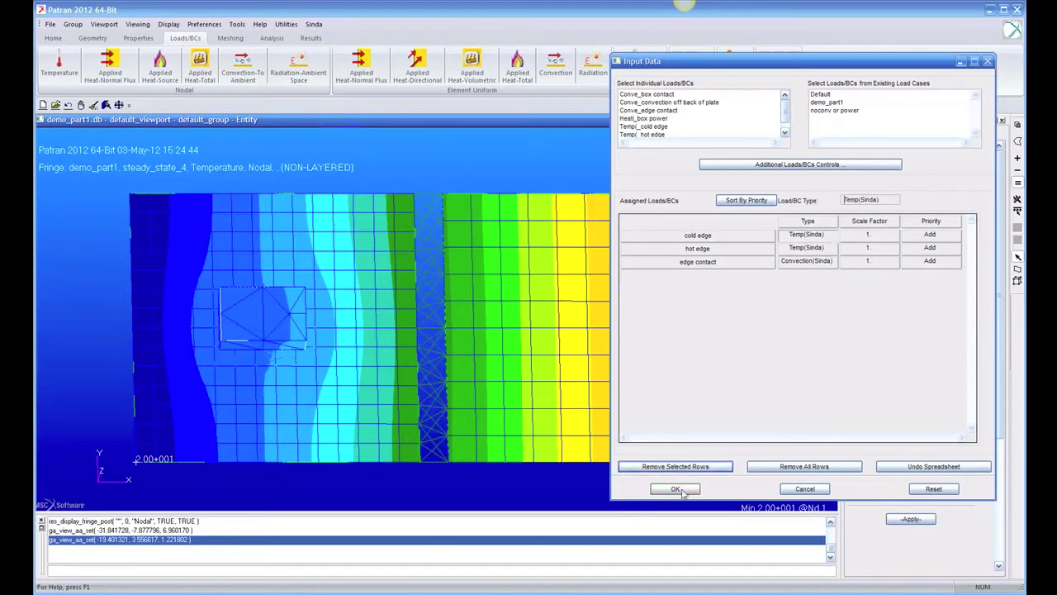
click(675, 488)
click(905, 520)
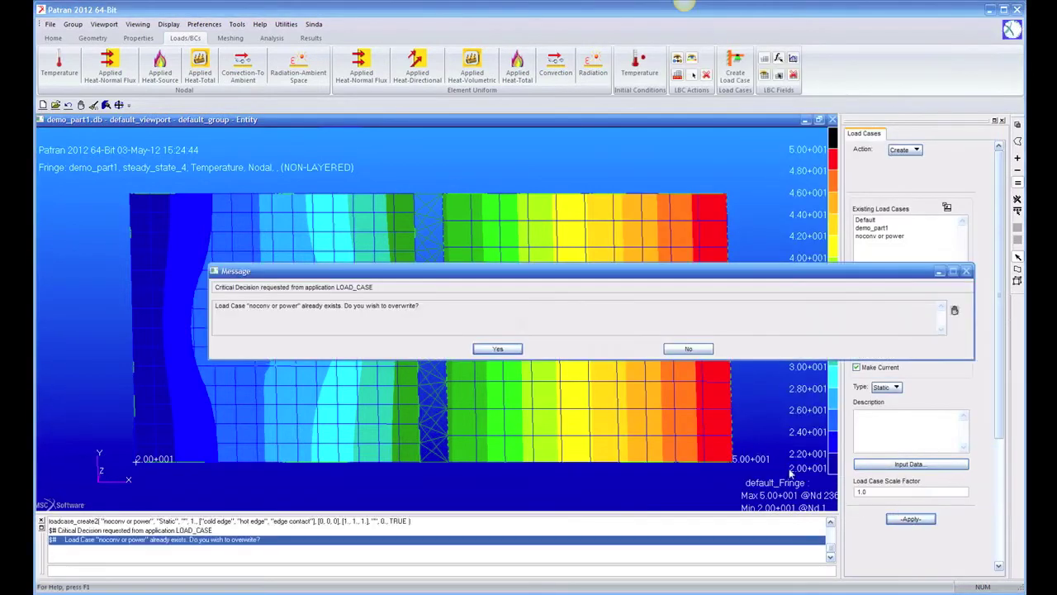
click(498, 348)
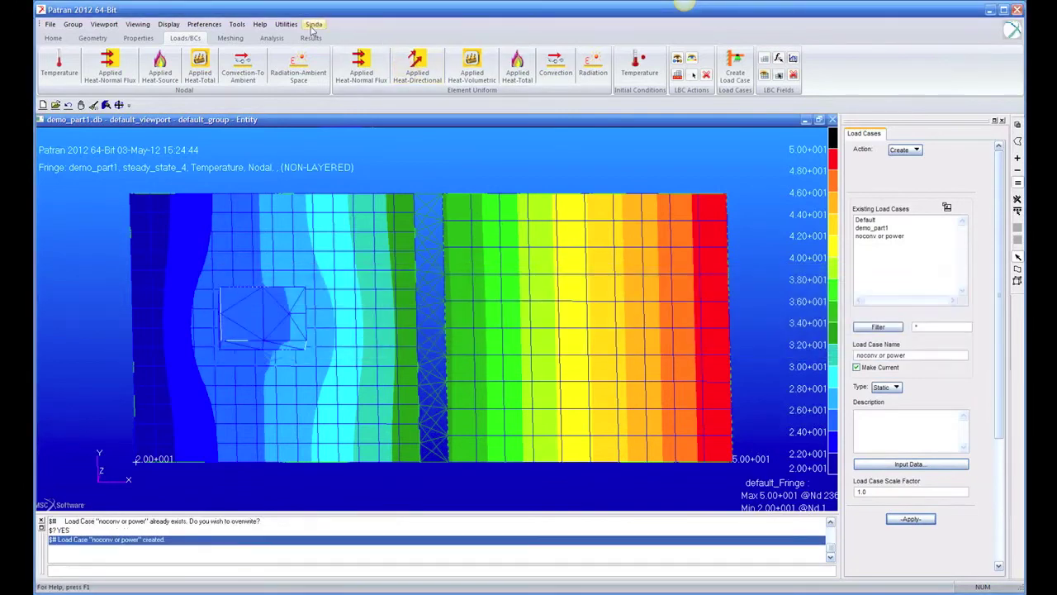
Set the analysis action back to Analyze and rerun job demo_part1 for the entire model with Translate and Run
click(271, 39)
click(911, 445)
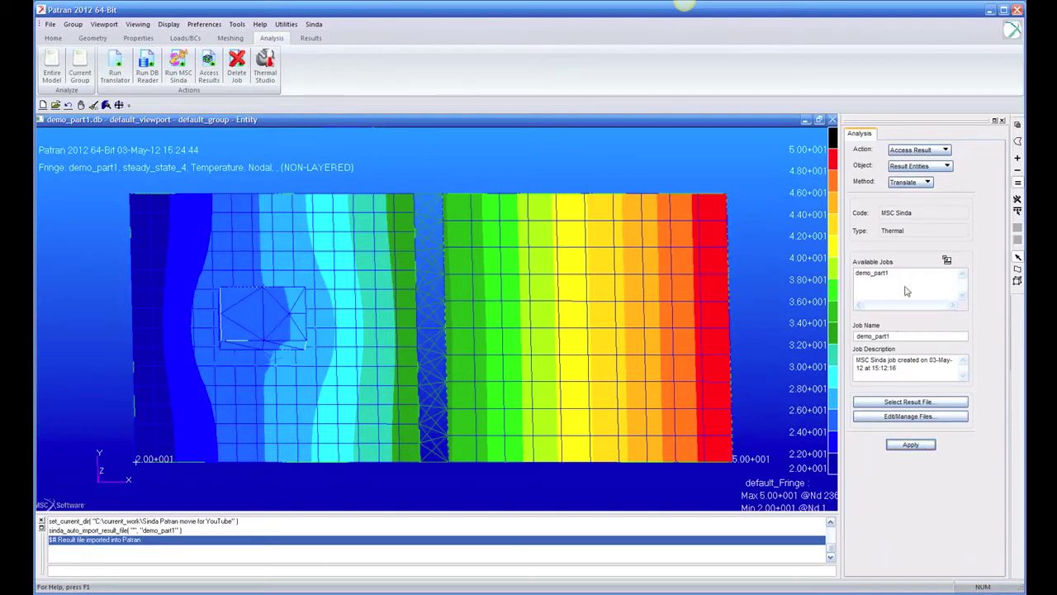
click(943, 151)
click(925, 151)
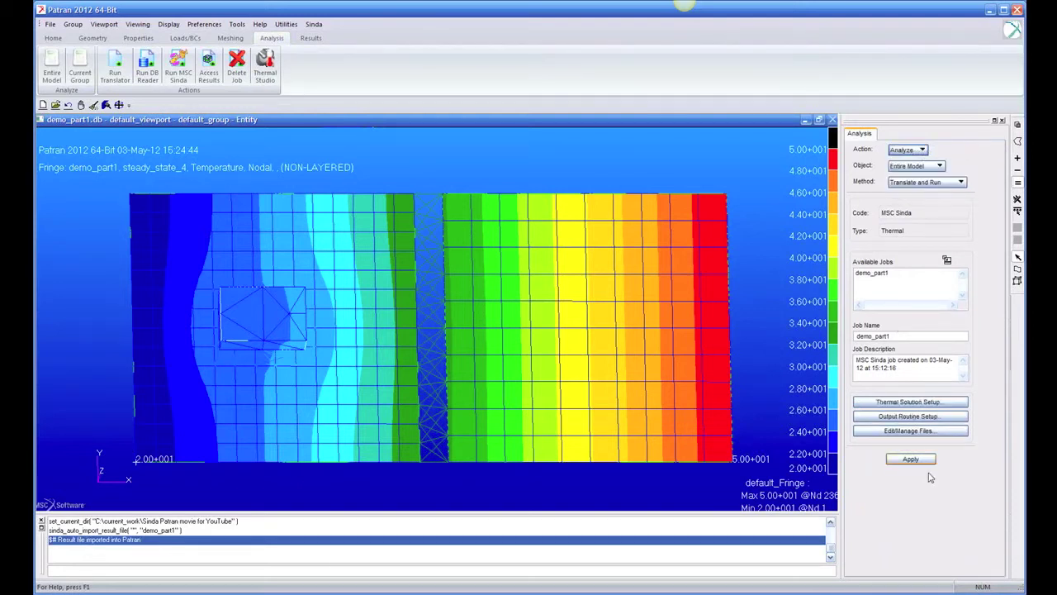
click(912, 459)
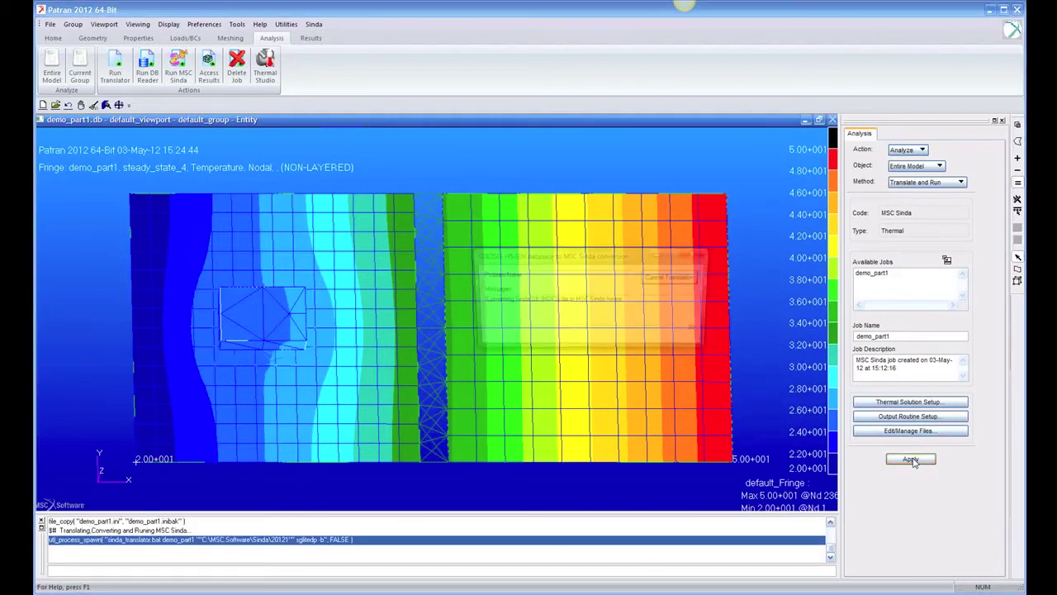
Switch the analysis action to Access Result and import the result entities of job demo_part1
click(919, 151)
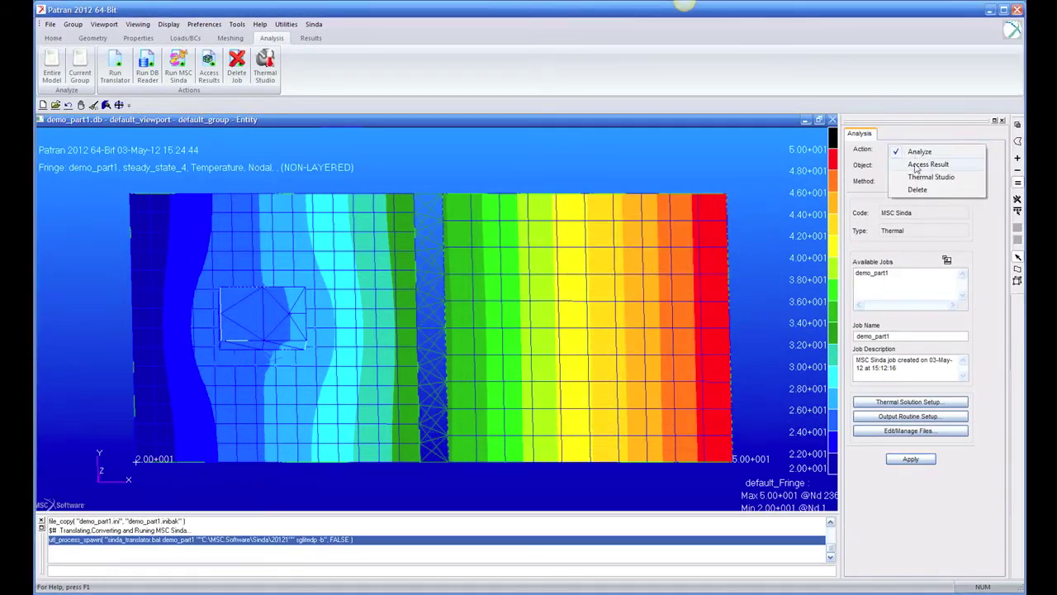
click(919, 164)
click(911, 445)
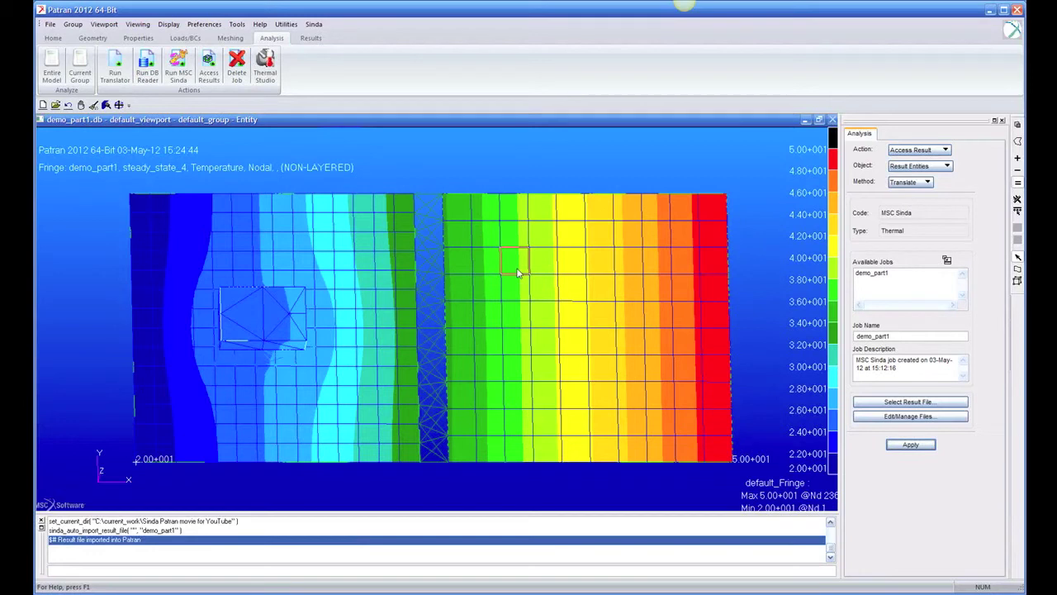
Plot the nodal temperature fringe for result case steady_state_6 and tilt the plate slightly
click(311, 39)
click(900, 269)
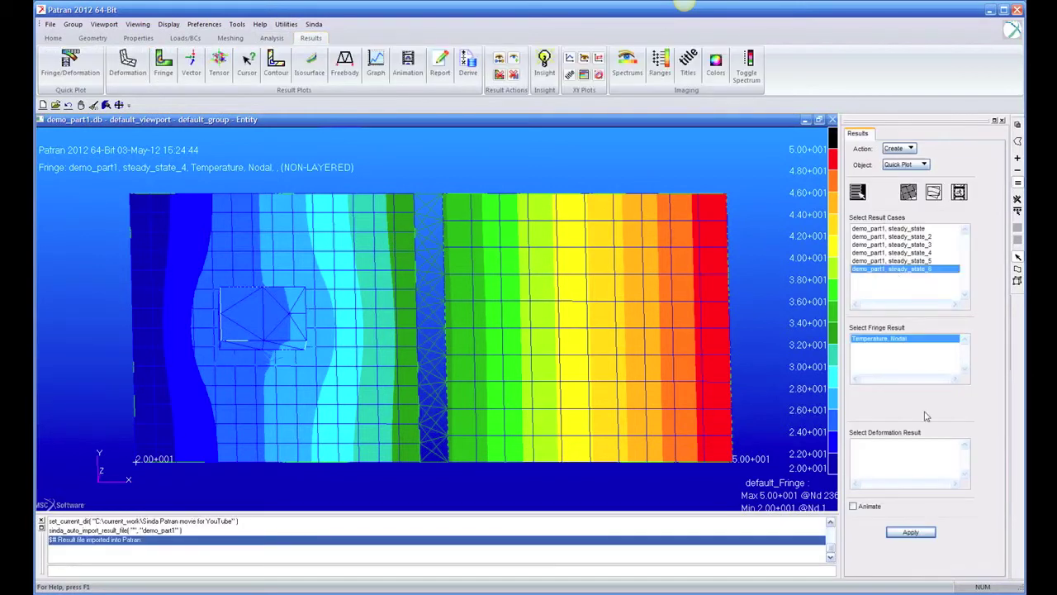
click(910, 532)
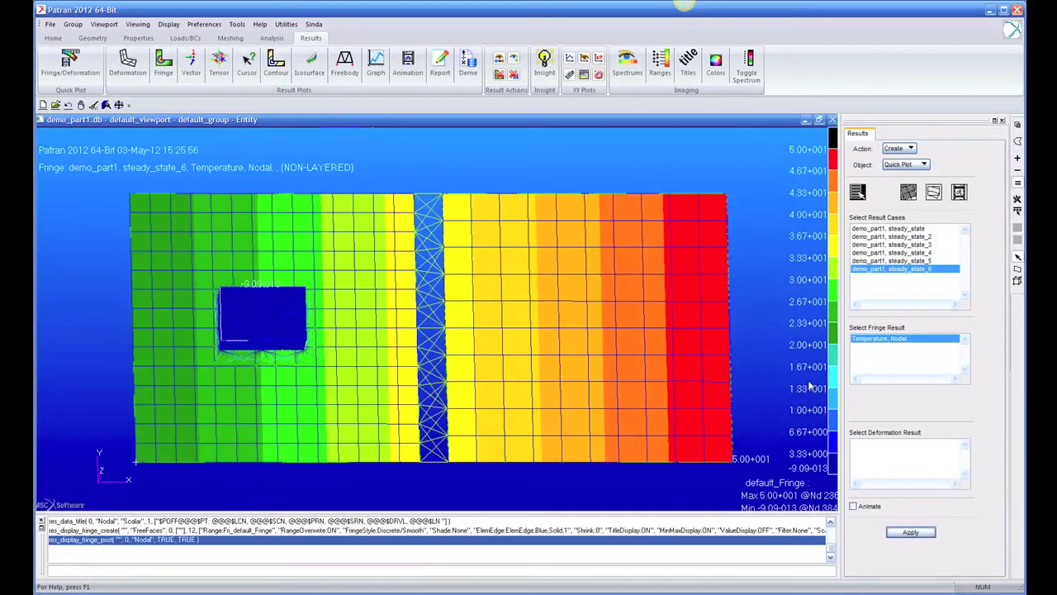
mouse_move(770, 326)
middle_down()
mouse_move(763, 294)
mouse_move(769, 330)
middle_up()
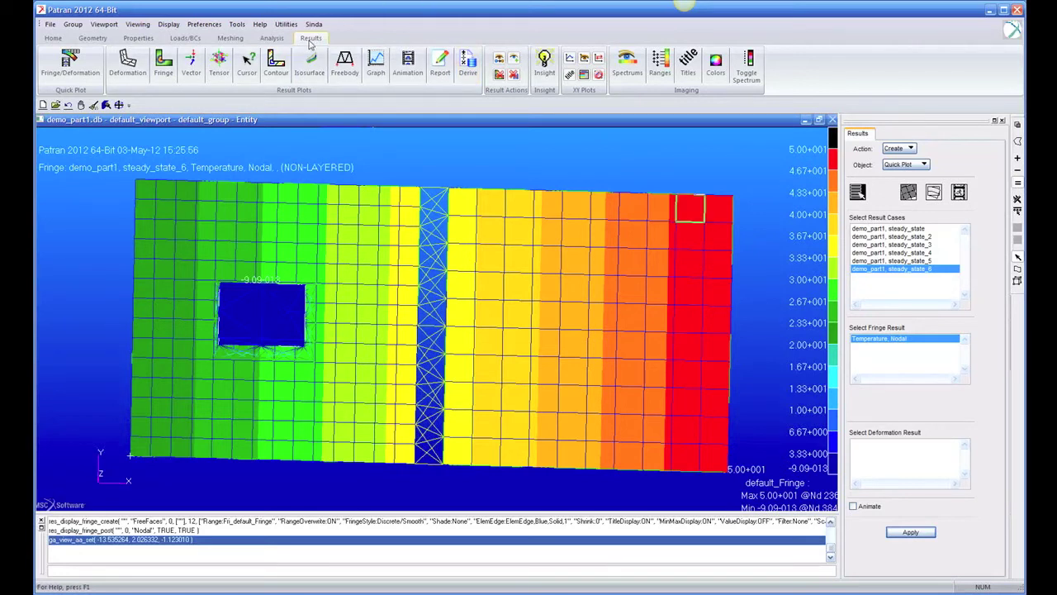
Return the analysis action to Analyze and set the output interval to 60 in the transient solution setup
click(271, 38)
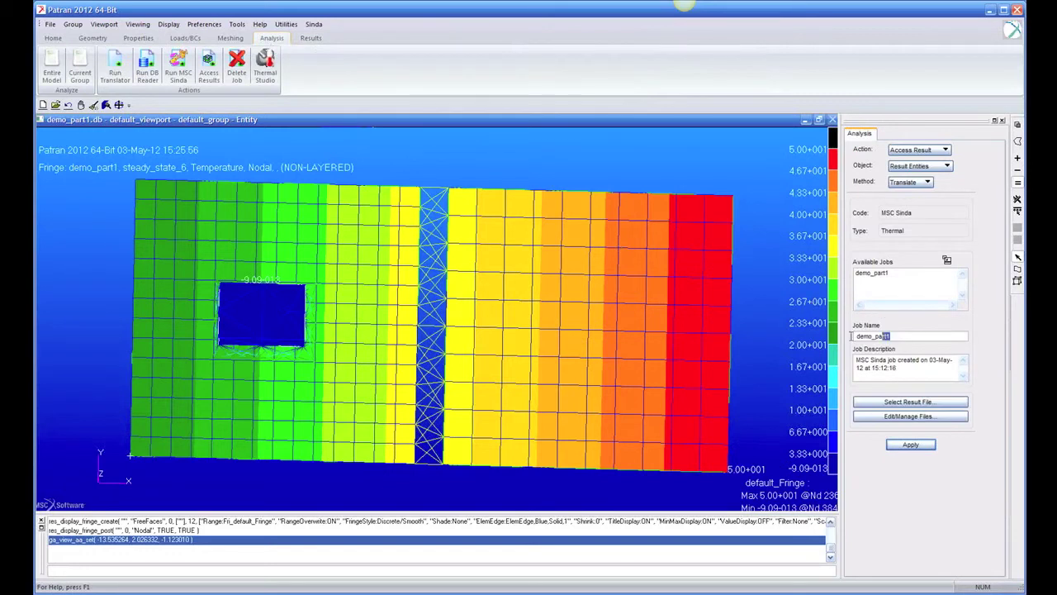
double_click(886, 336)
click(945, 150)
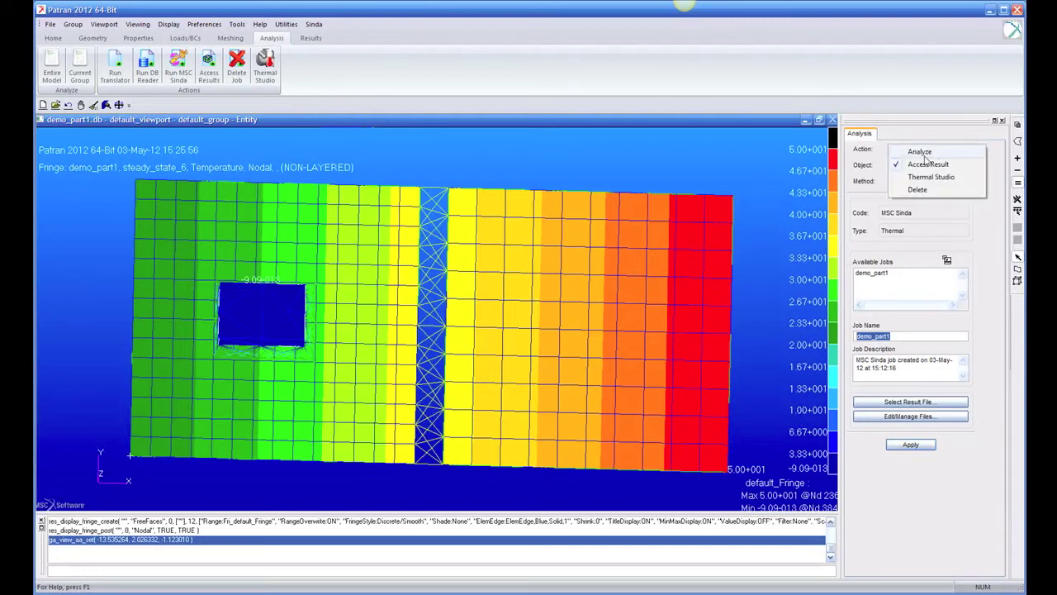
click(915, 149)
click(914, 402)
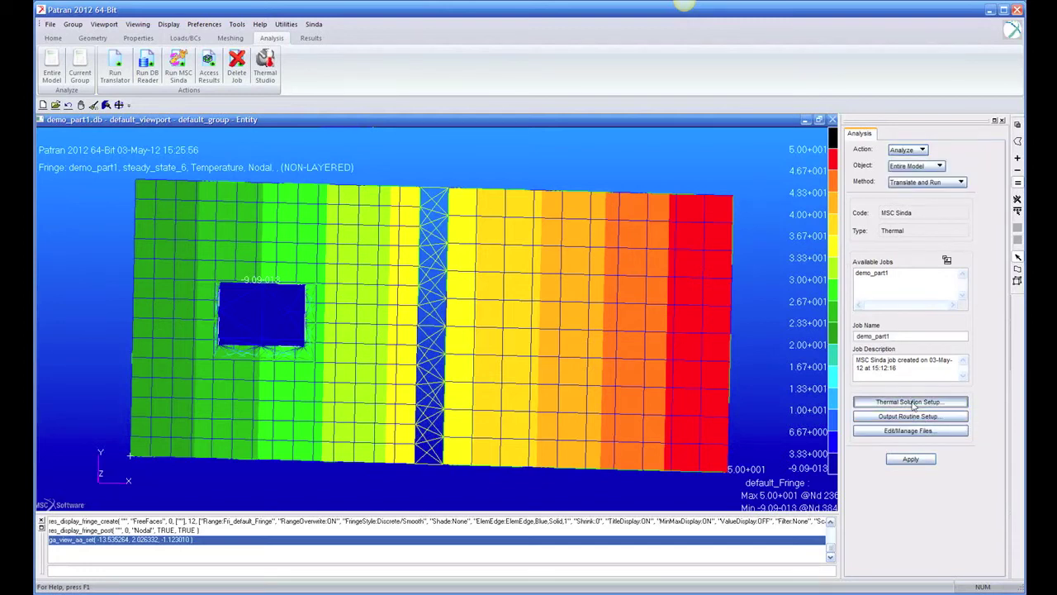
click(919, 186)
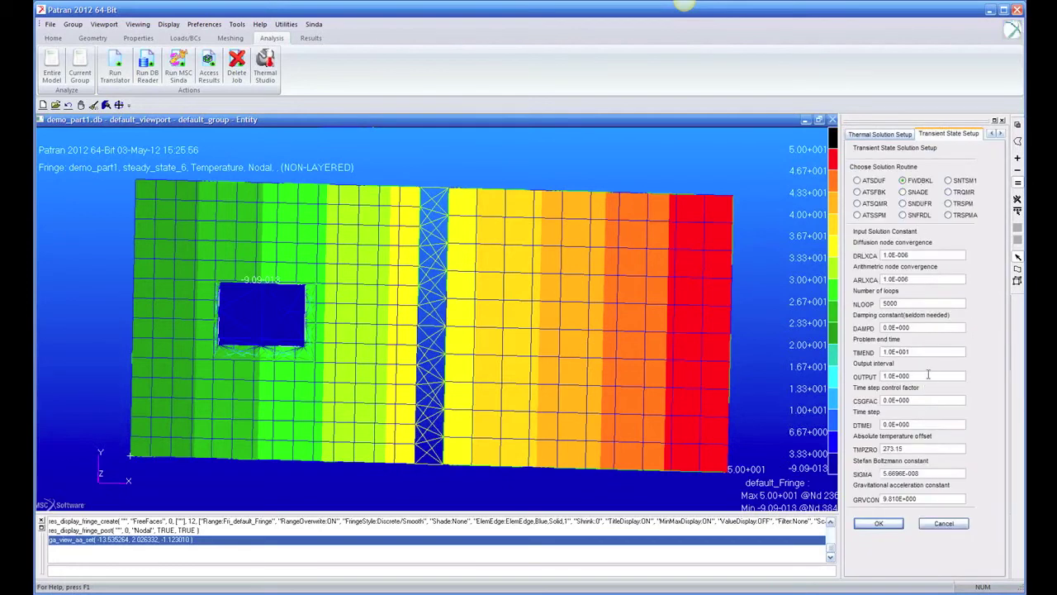
drag(928, 374, 833, 373)
text(60)
Set the transient problem end time to 1800, choose the SNDUFR solution routine and accept the thermal solution setup
drag(928, 353, 835, 352)
text(3)
drag(924, 353, 811, 363)
text(1800)
click(914, 204)
click(879, 523)
click(882, 361)
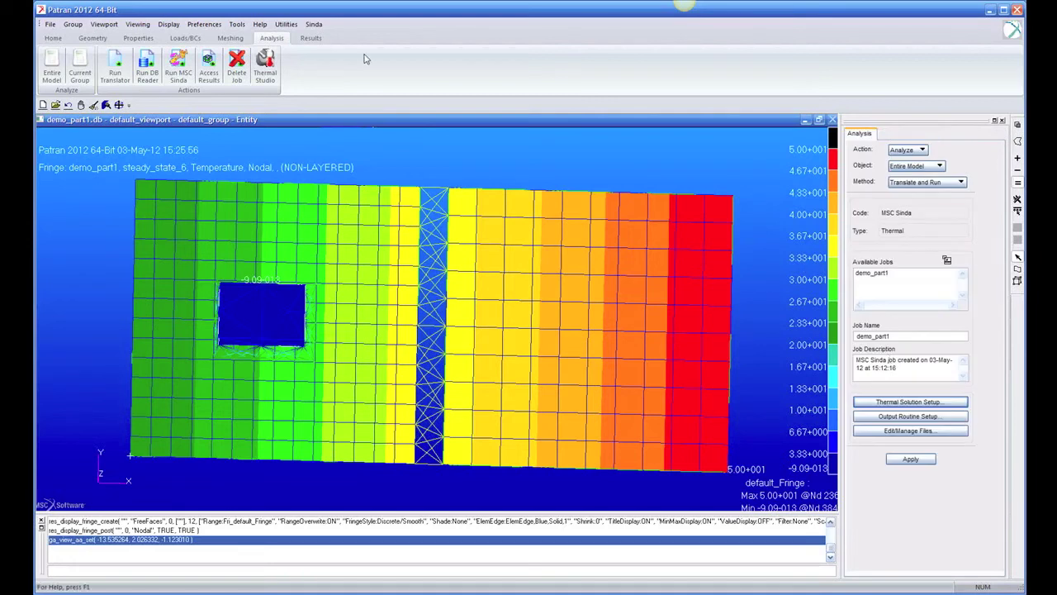
Make the Default load case current, keeping all its assigned loads, and overwrite the existing load case
click(185, 38)
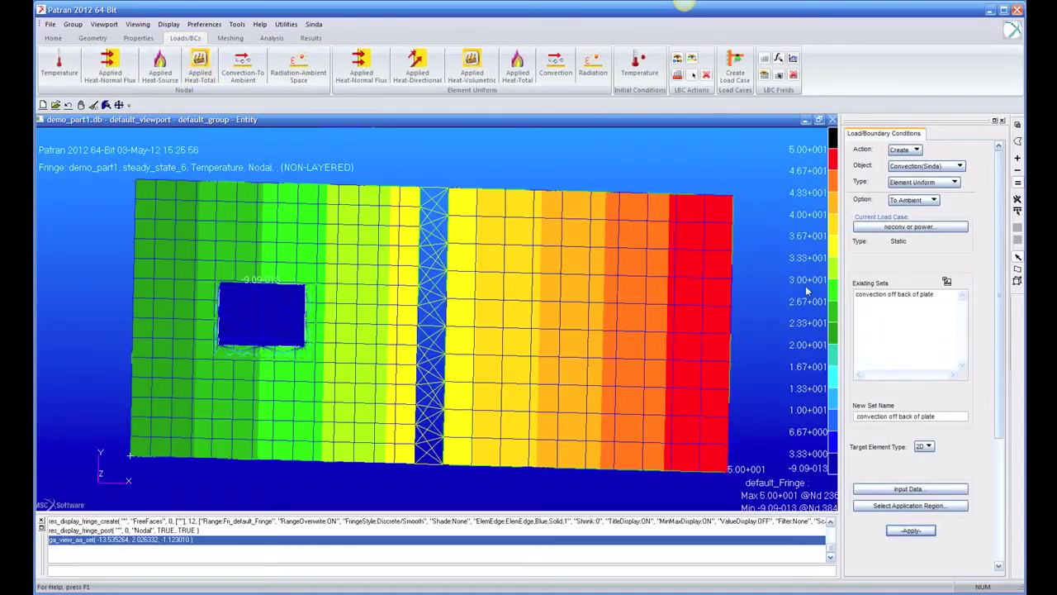
click(733, 70)
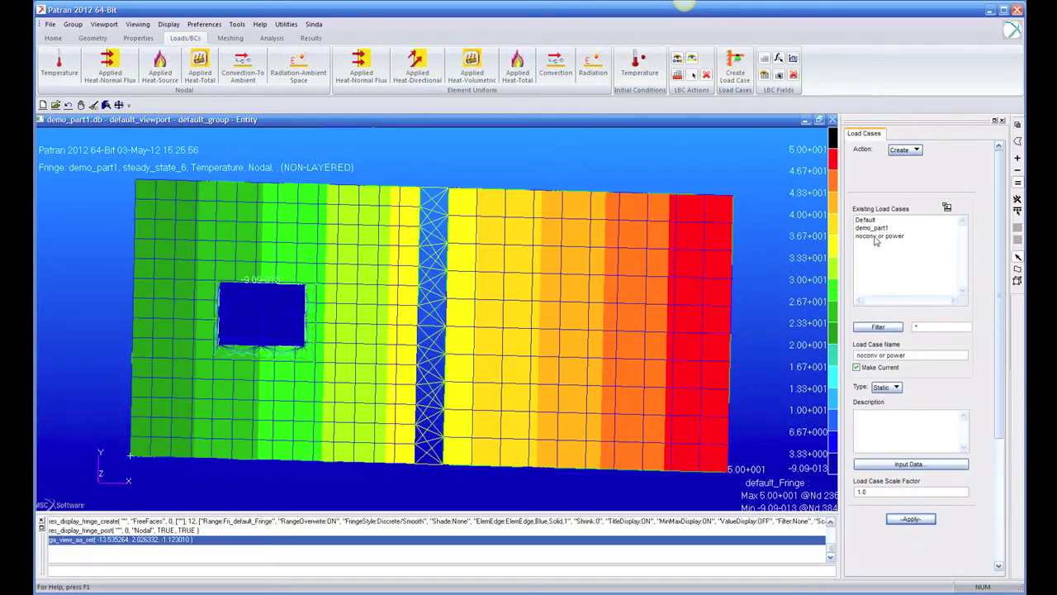
click(911, 463)
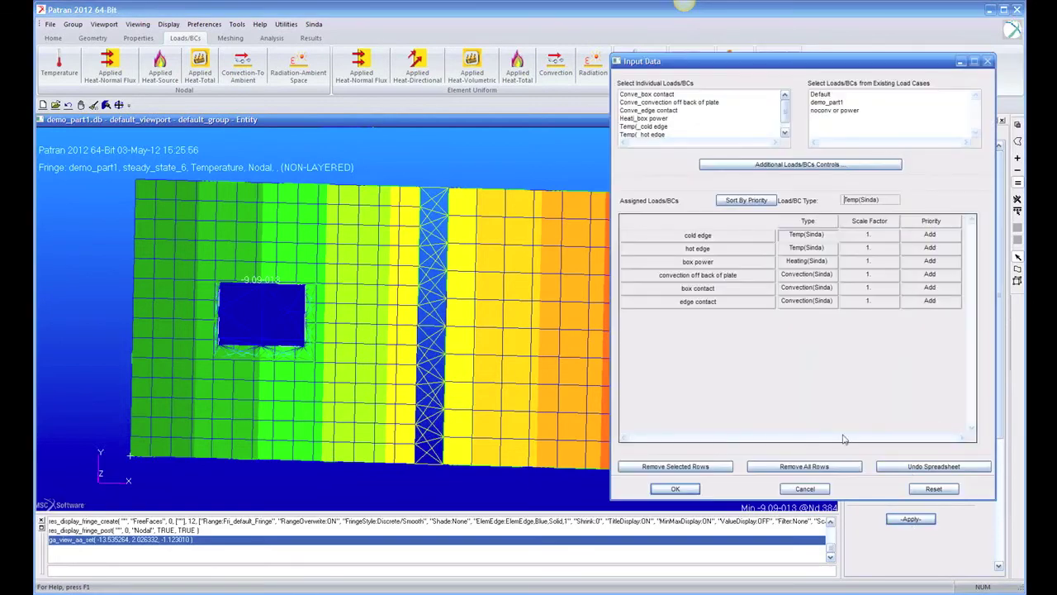
click(675, 488)
click(909, 518)
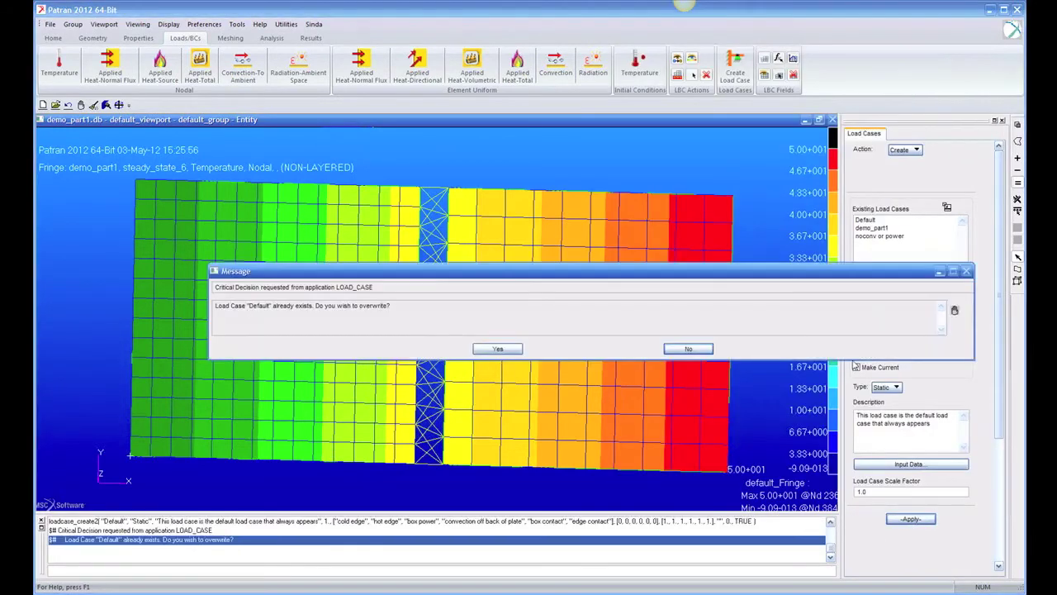
click(501, 349)
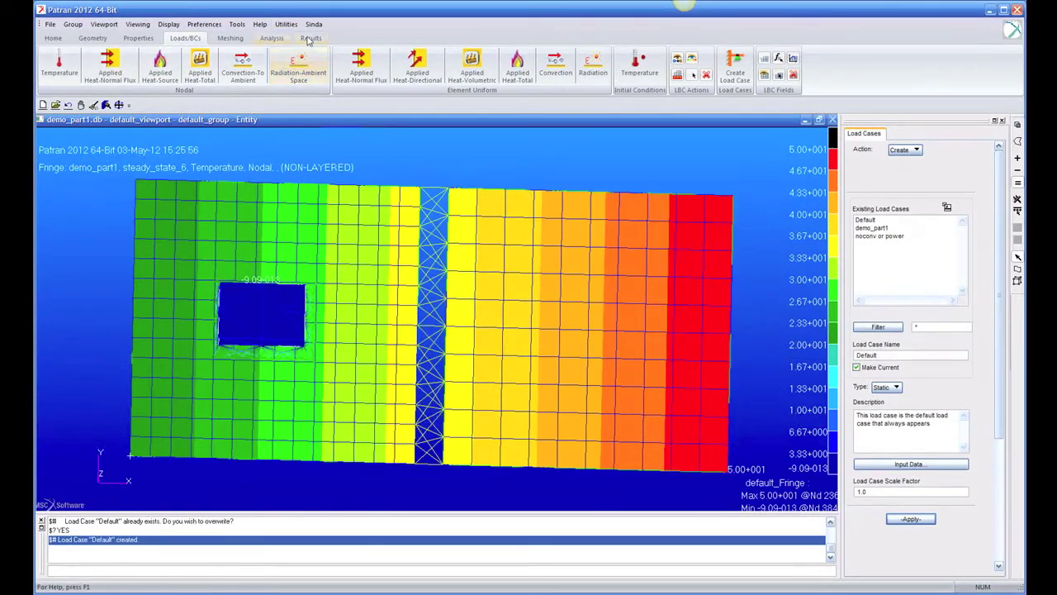
Run the transient analysis of job demo_part1 for the entire model and import its result entities
click(272, 38)
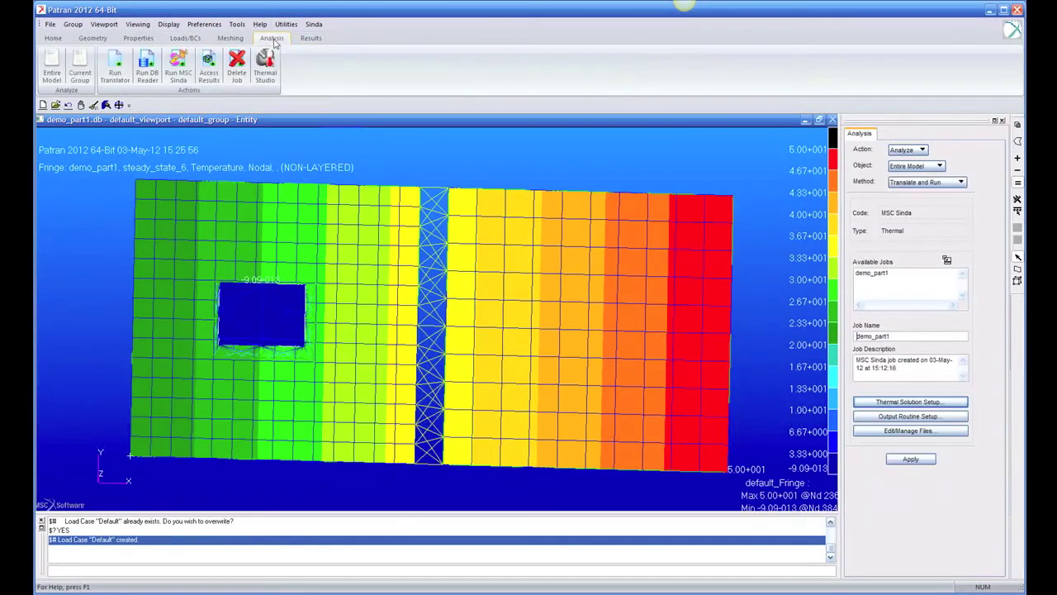
click(911, 459)
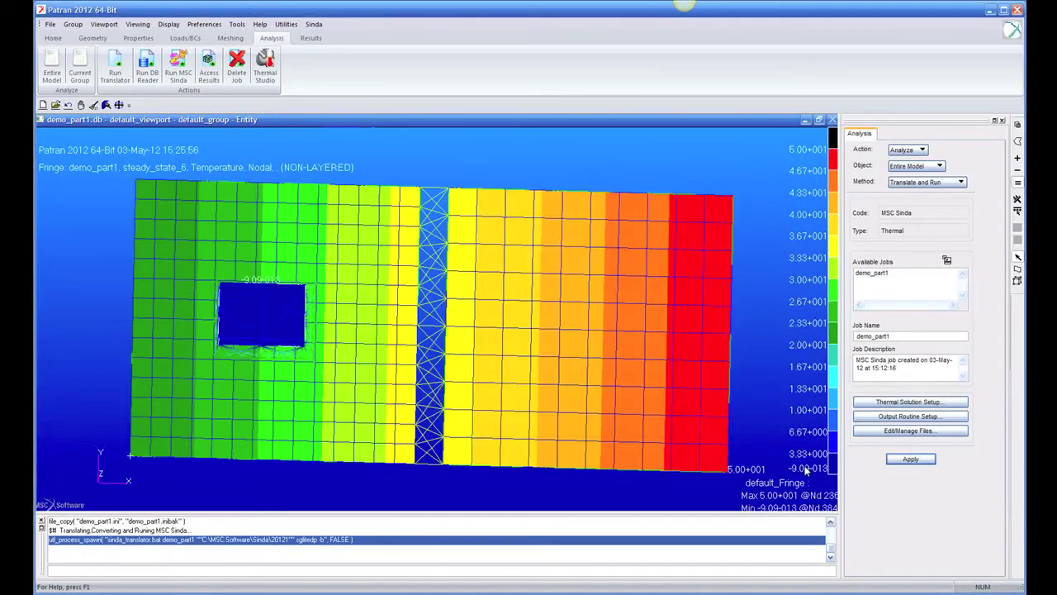
click(908, 150)
click(915, 163)
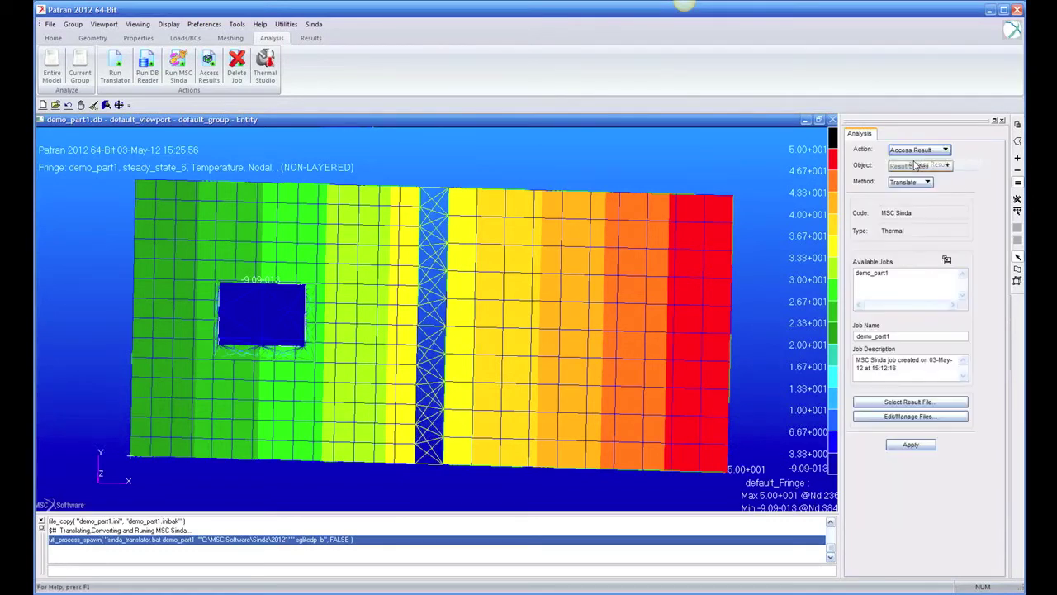
click(911, 446)
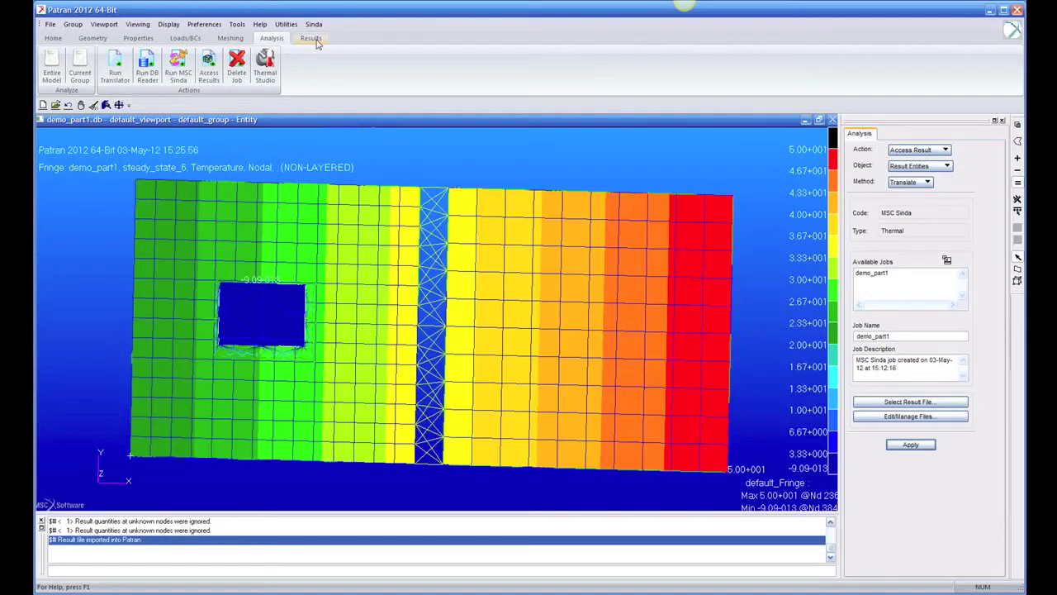
Plot the nodal temperature fringe for the transient result case at Time=9.000000E+02
click(314, 40)
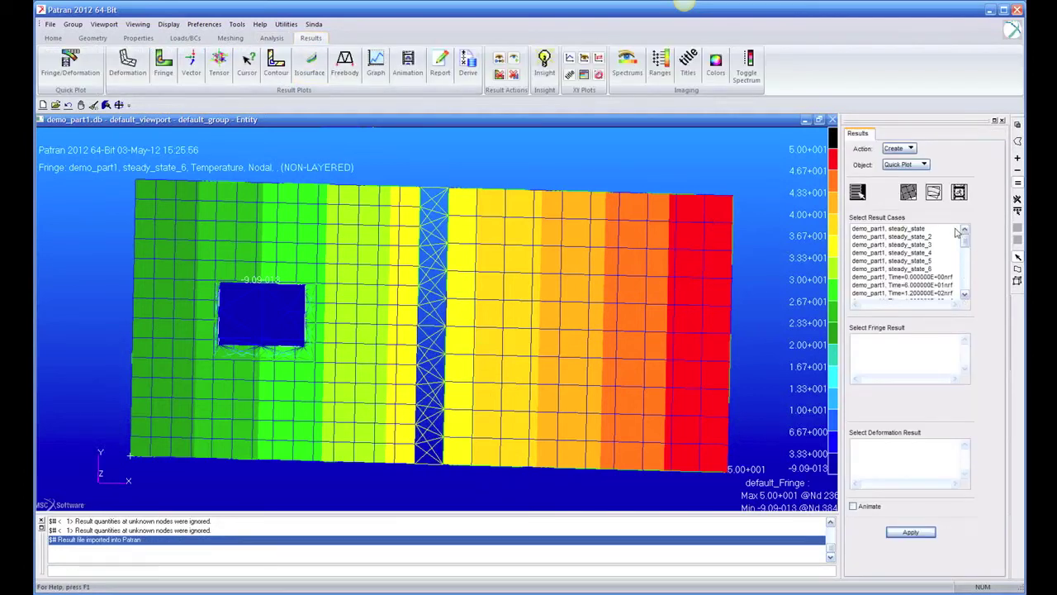
drag(964, 241, 965, 267)
click(925, 270)
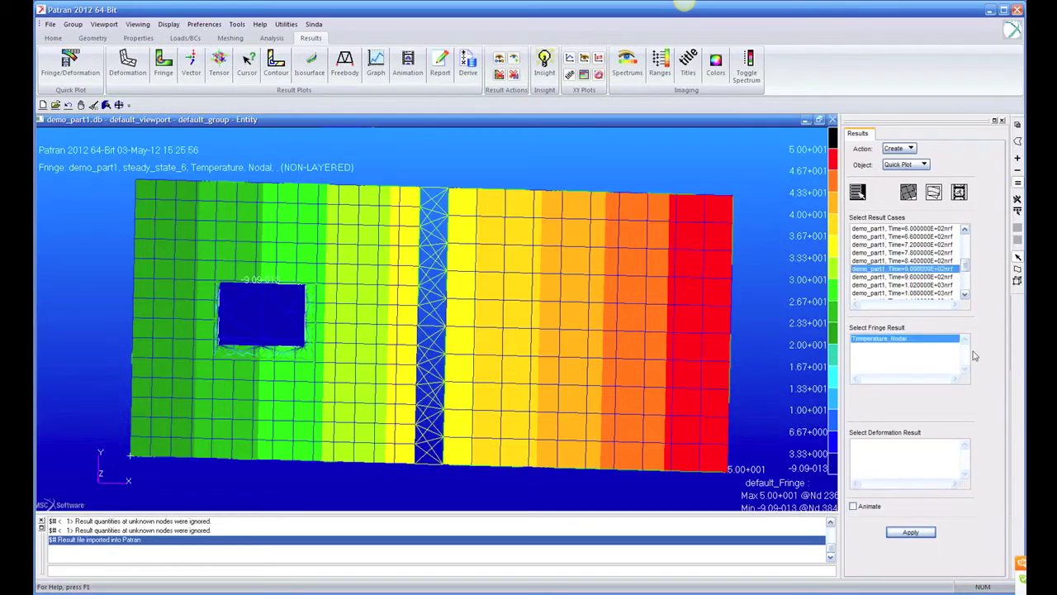
click(912, 532)
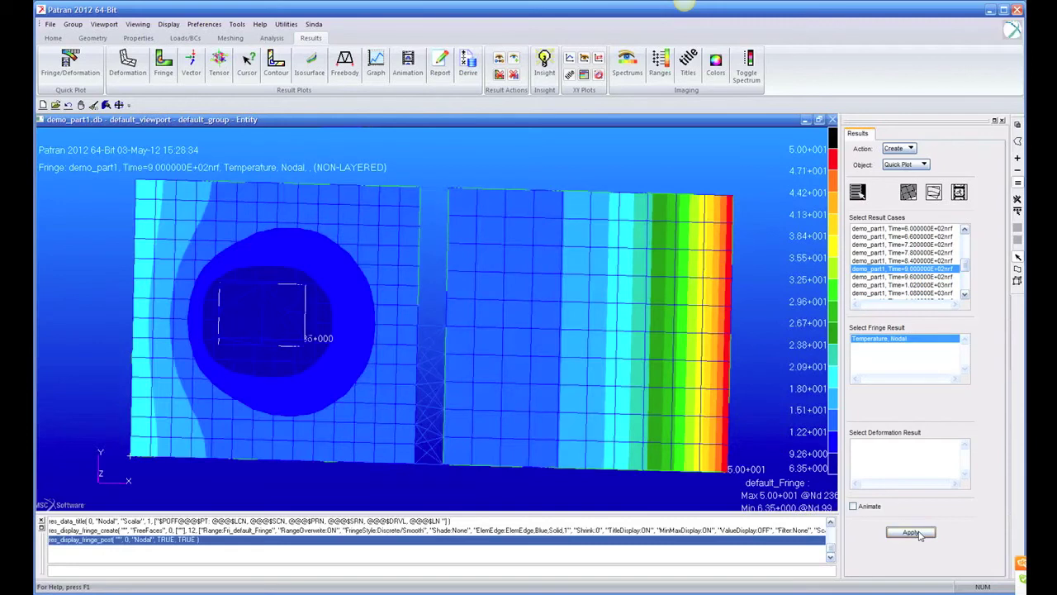
Plot the nodal temperature fringe for the final transient result case at Time=1.800000E+03
drag(965, 264, 964, 303)
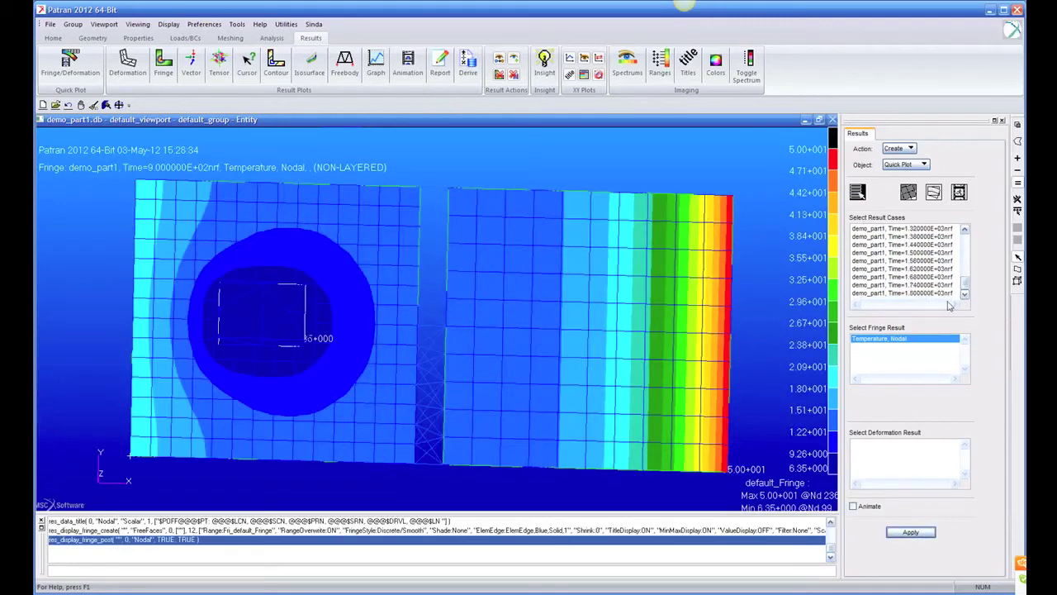
click(927, 294)
click(912, 532)
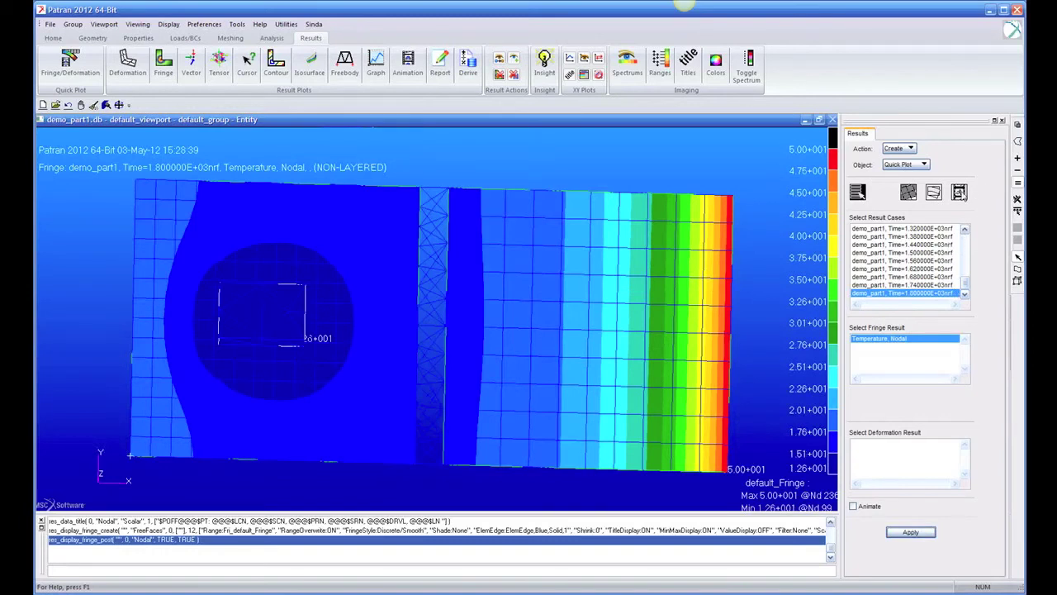
Animate the nodal temperature fringe over all transient result cases from Time=0 to Time=1.800000E+03
click(966, 241)
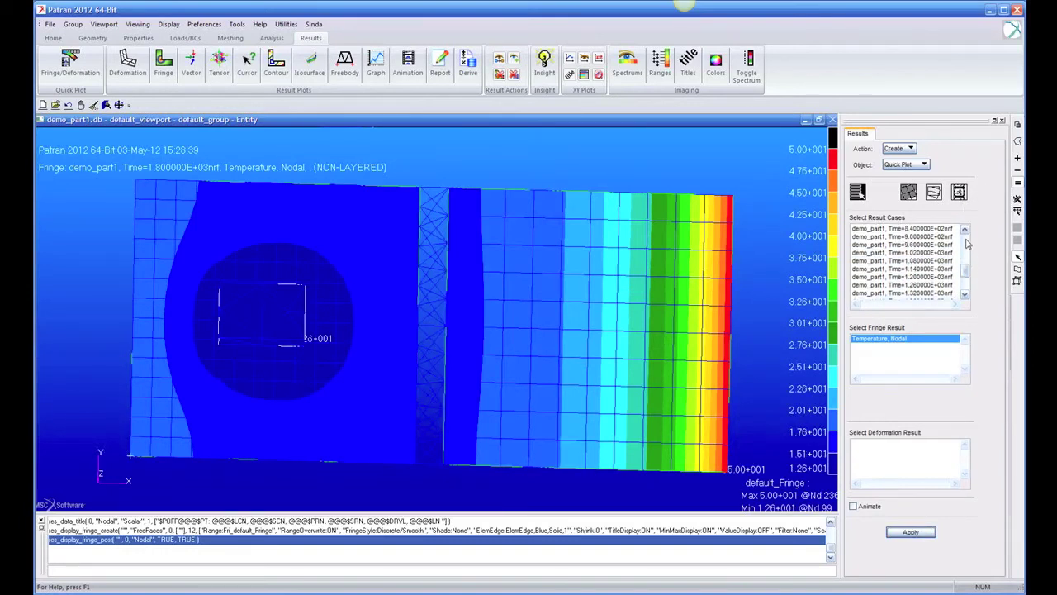
click(967, 241)
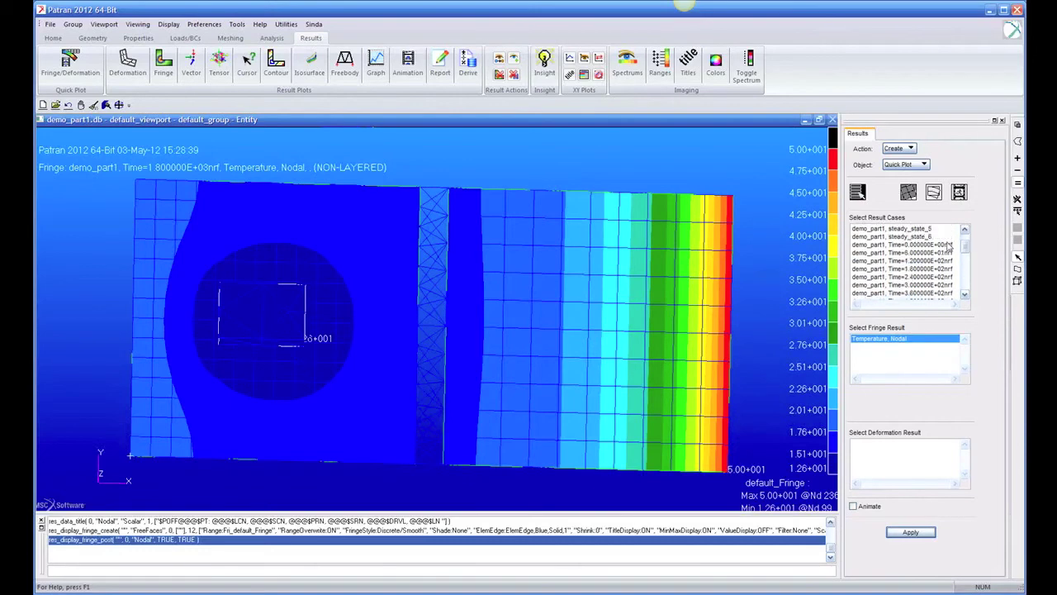
shift+click(950, 246)
click(960, 195)
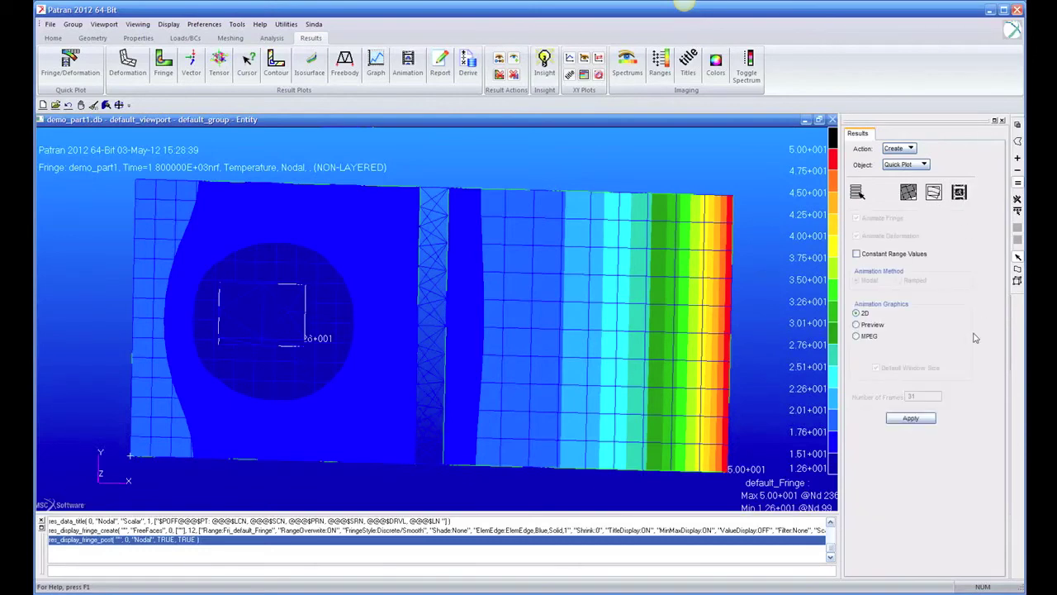
click(920, 419)
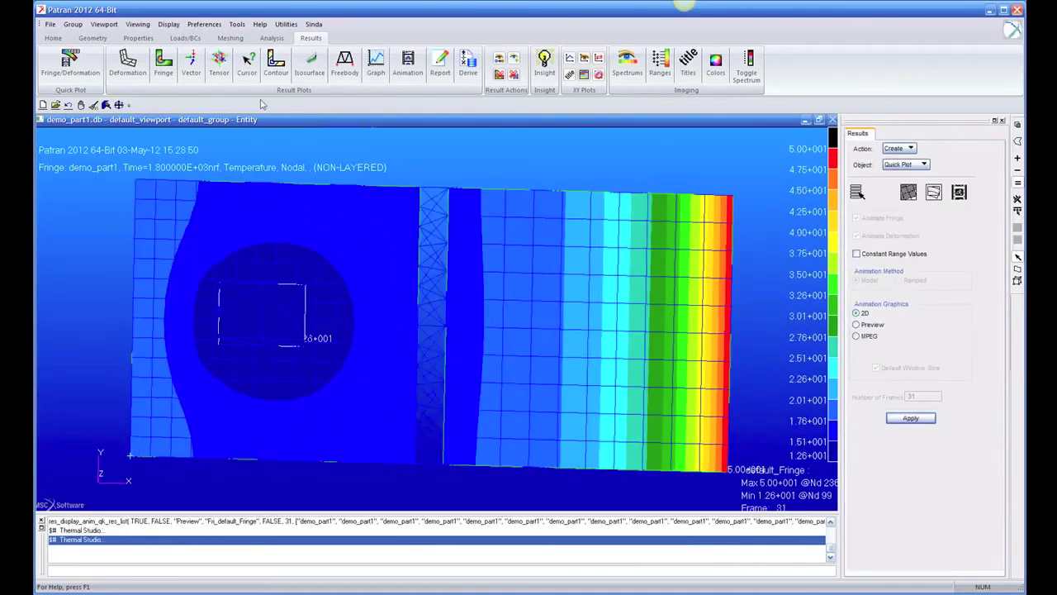
Launch Thermal Studio from the Sinda tools and set Result.1 of demo_part1 as the active result
click(314, 23)
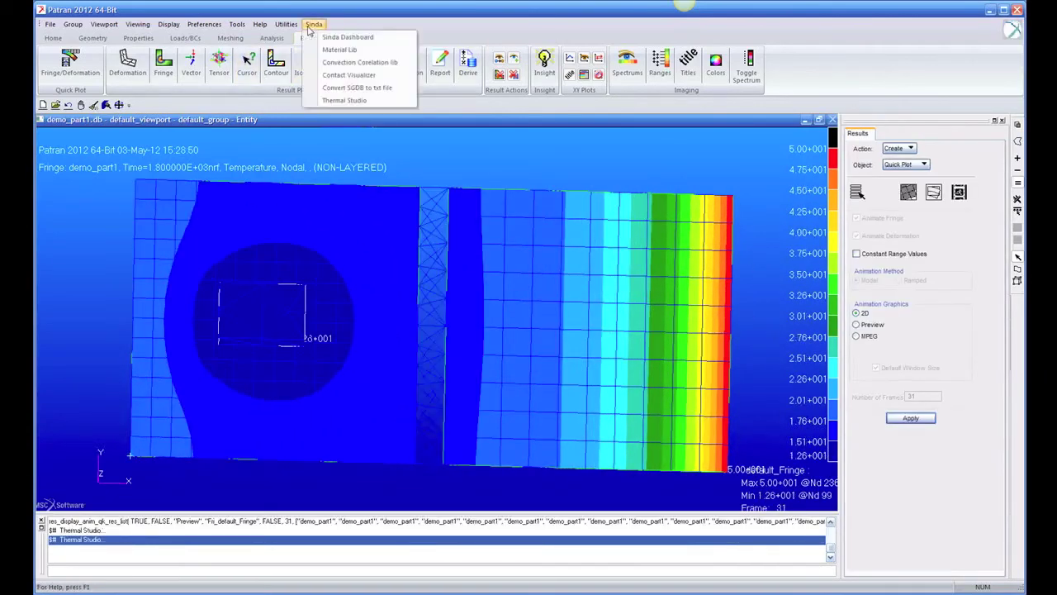
click(339, 102)
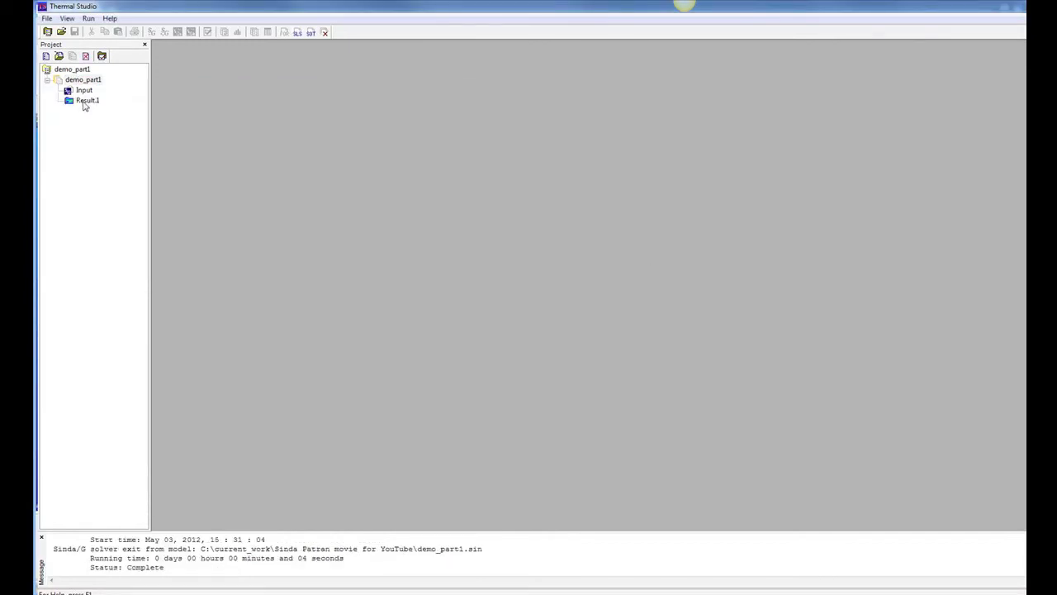
right_click(85, 101)
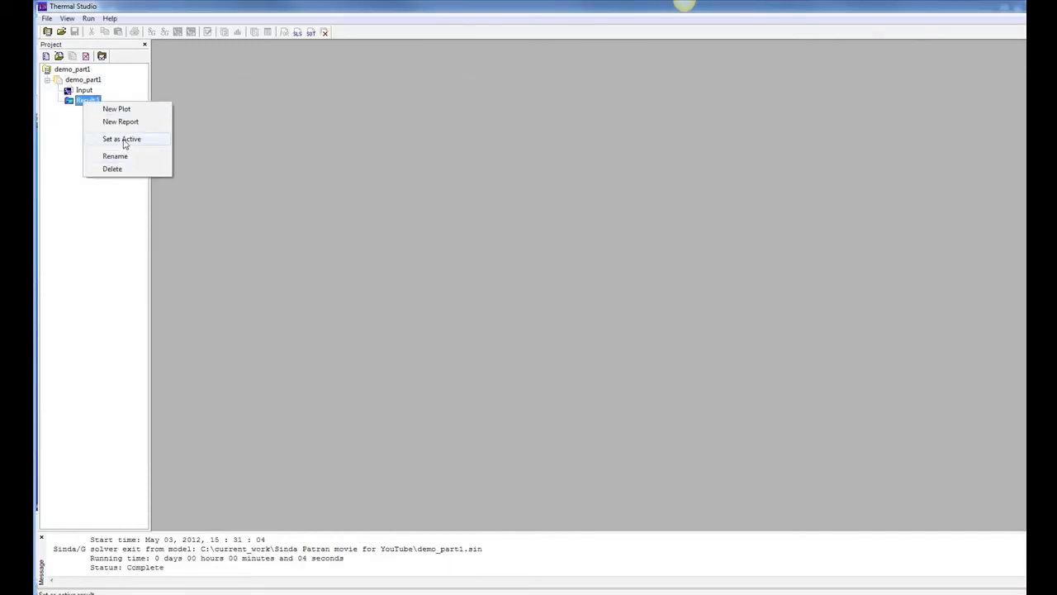
click(124, 141)
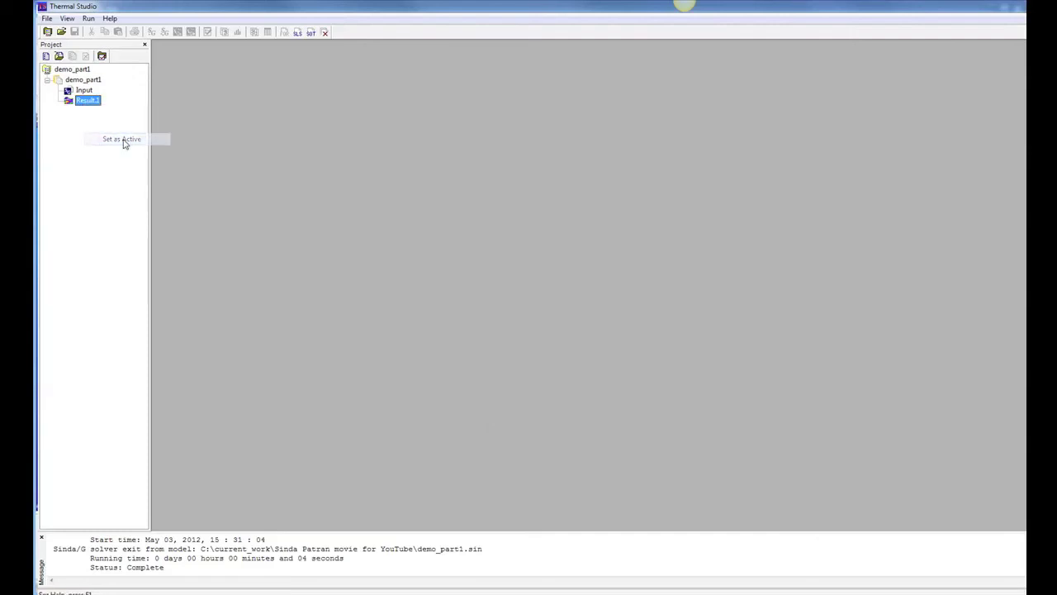
Create a new plot named temps under Result.1
right_click(96, 104)
click(139, 108)
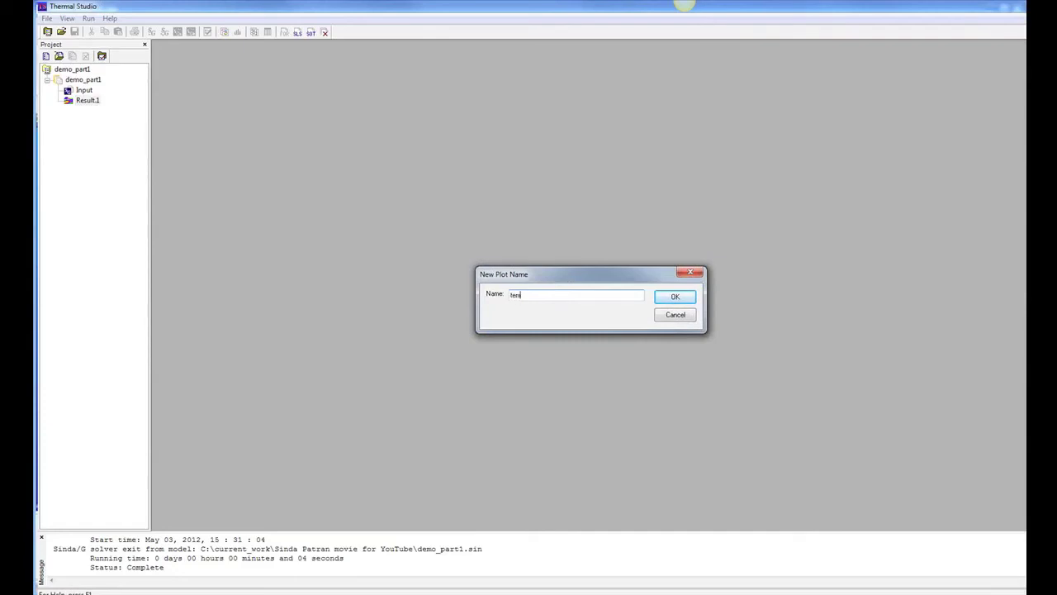
click(675, 296)
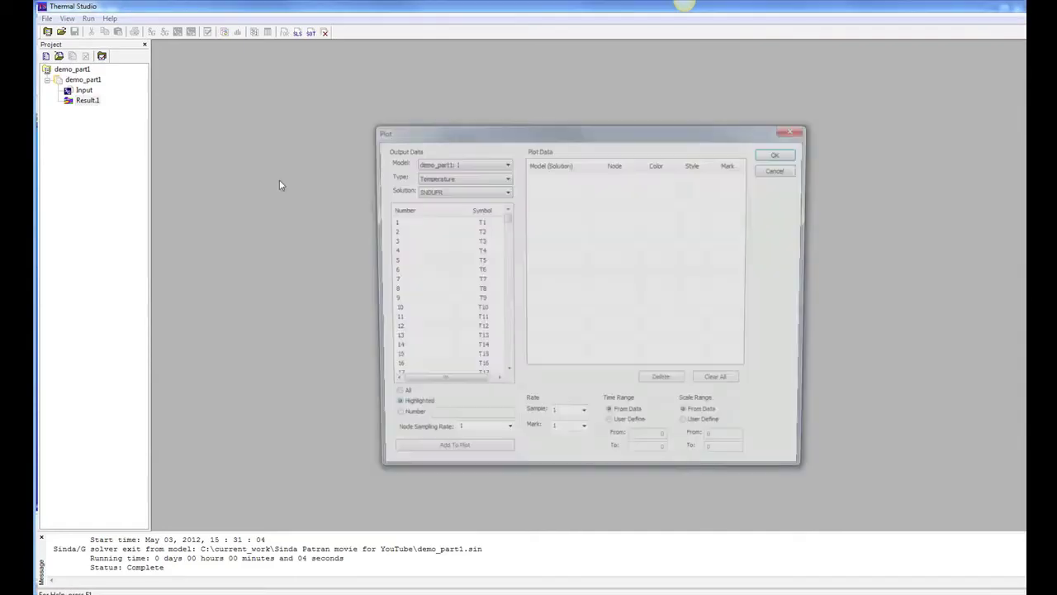
Add the SNDUFR temperatures of nodes T171, T317 and T414 to the temps plot and generate it
scroll(495, 310, down, 20)
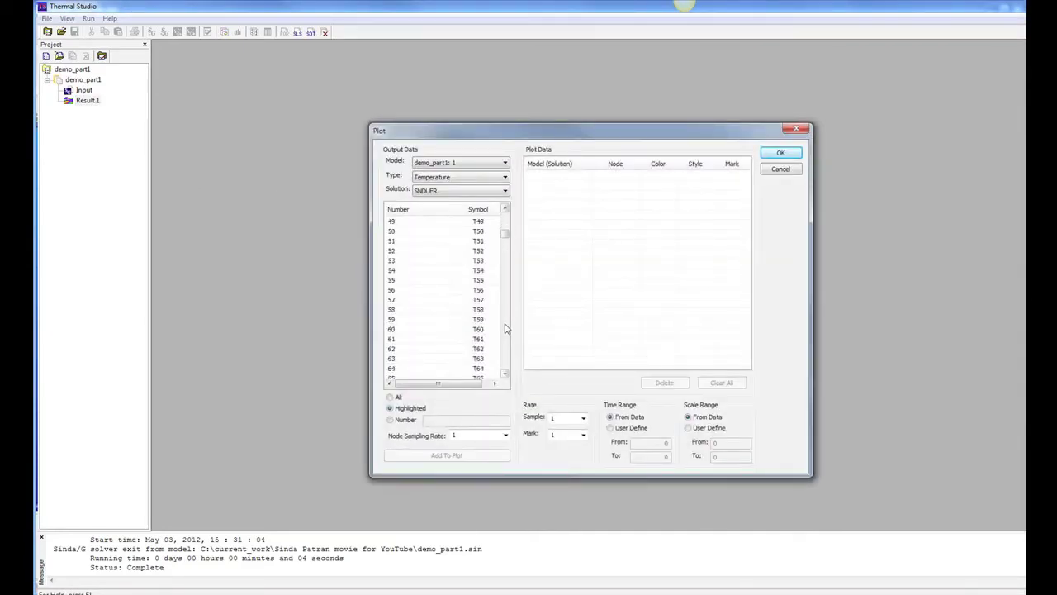
double_click(482, 321)
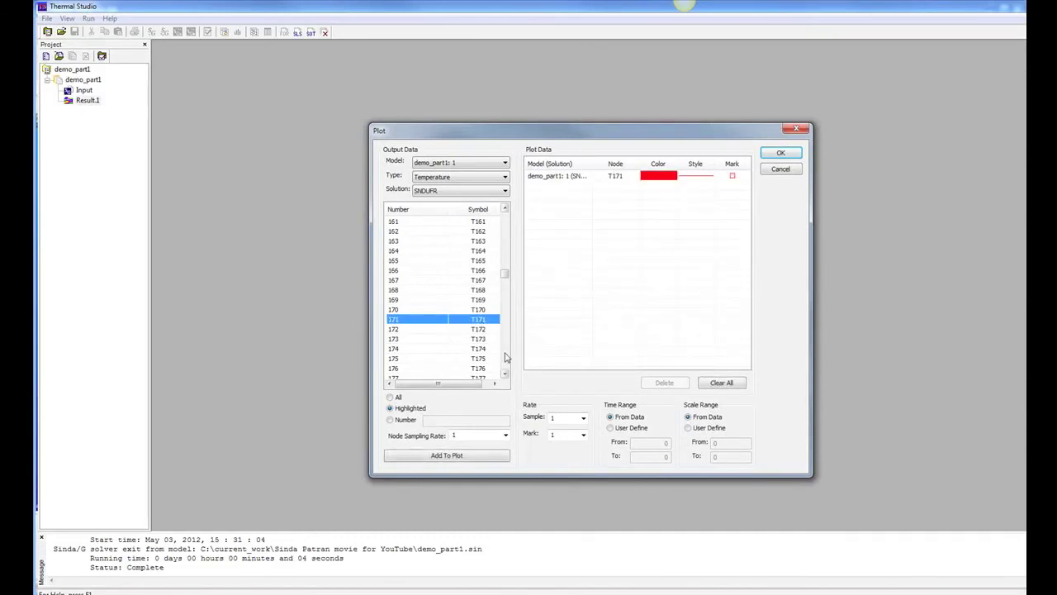
scroll(508, 358, down, 20)
scroll(508, 358, down, 11)
double_click(483, 338)
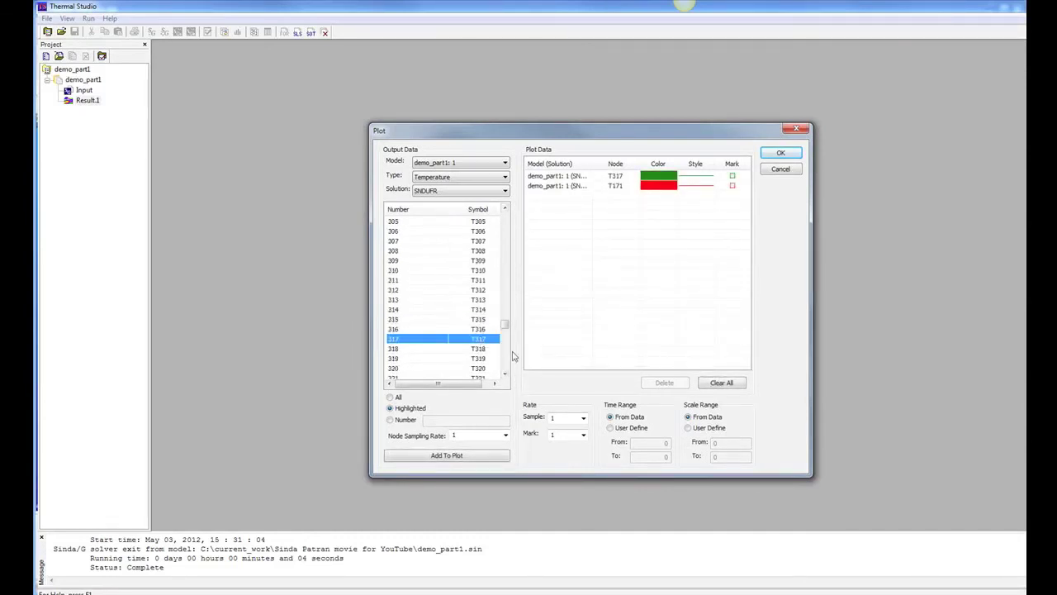
scroll(506, 357, down, 5)
scroll(506, 358, down, 20)
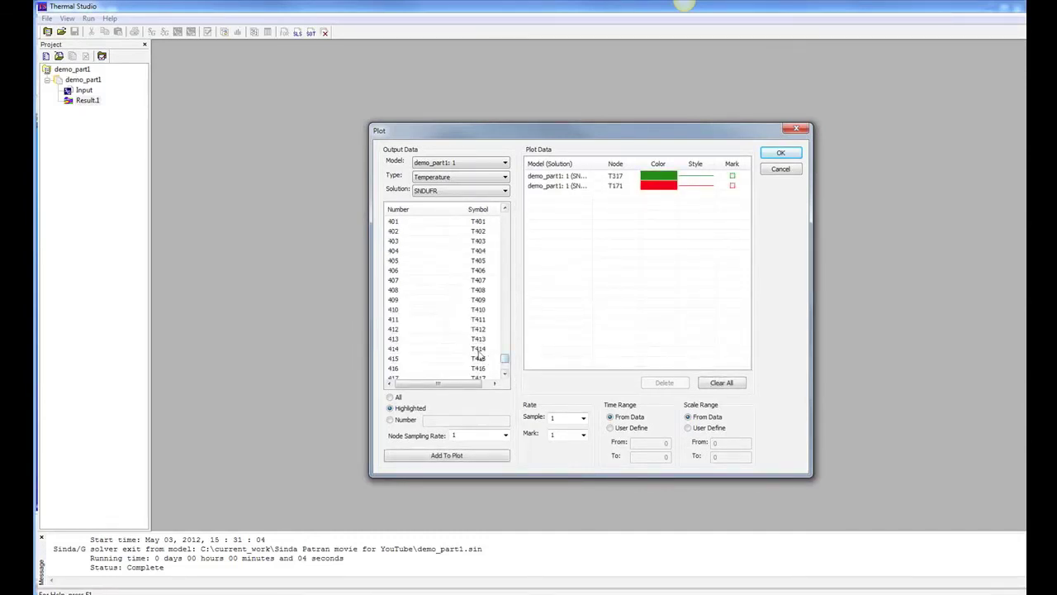
double_click(482, 349)
click(780, 154)
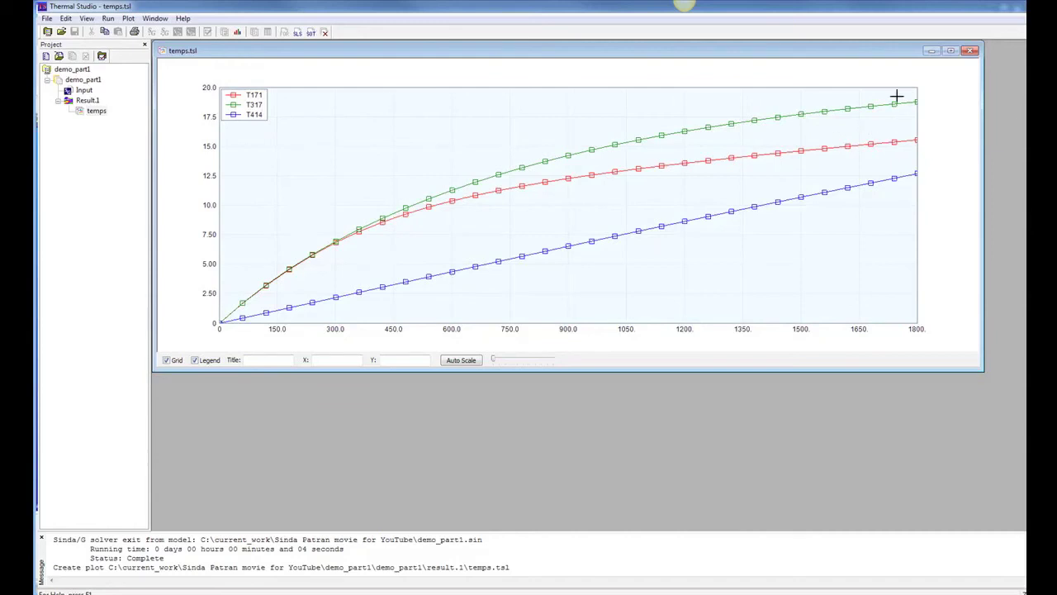
Set TIMEND to 7200.000 in the constants data of the demo_part1 input file, then save and close the file
double_click(83, 90)
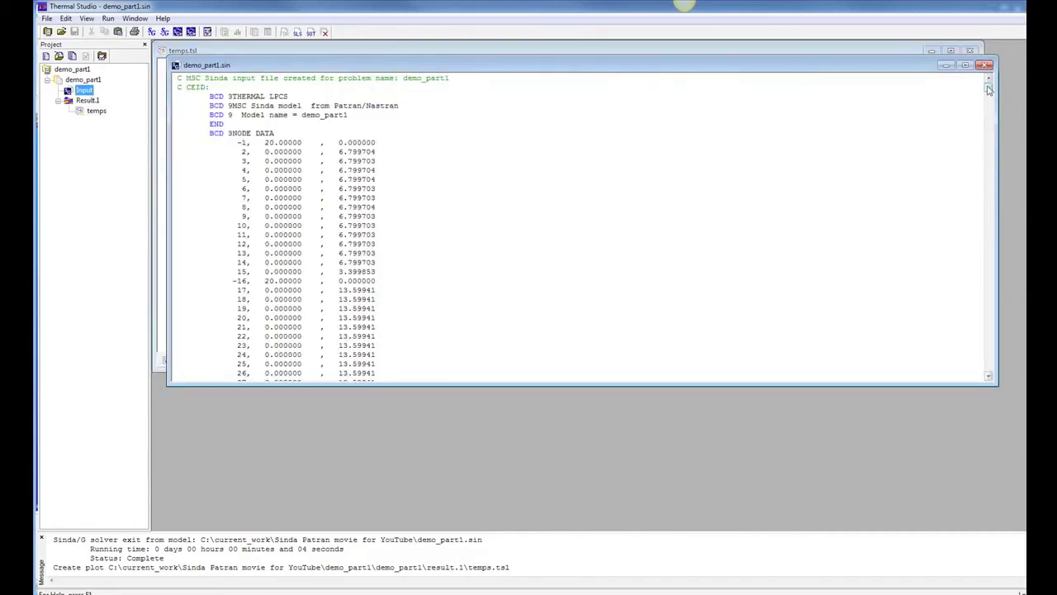
drag(988, 89, 971, 369)
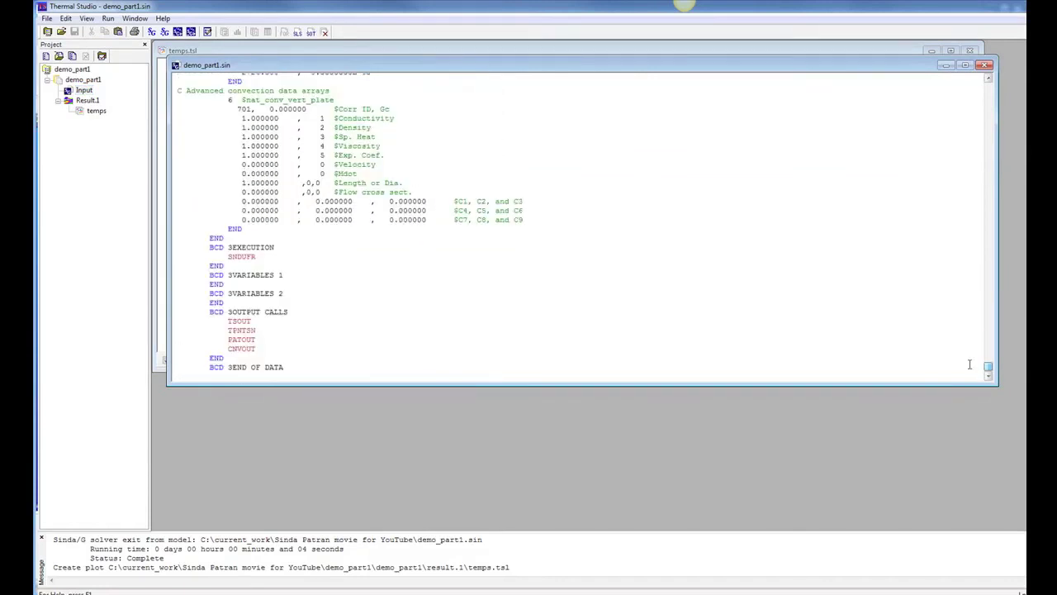
scroll(686, 344, up, 10)
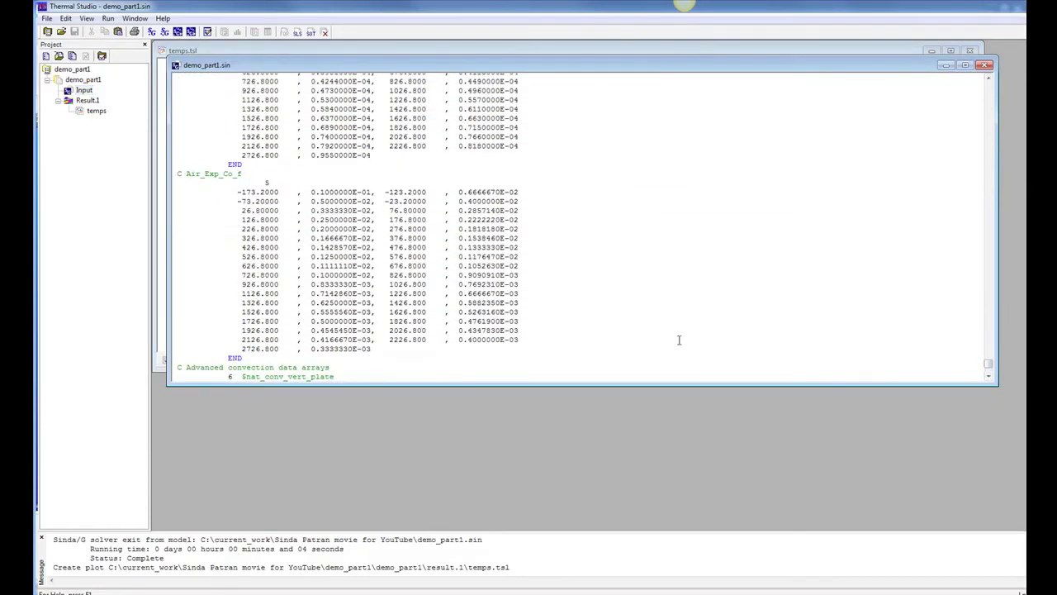
drag(989, 369, 987, 353)
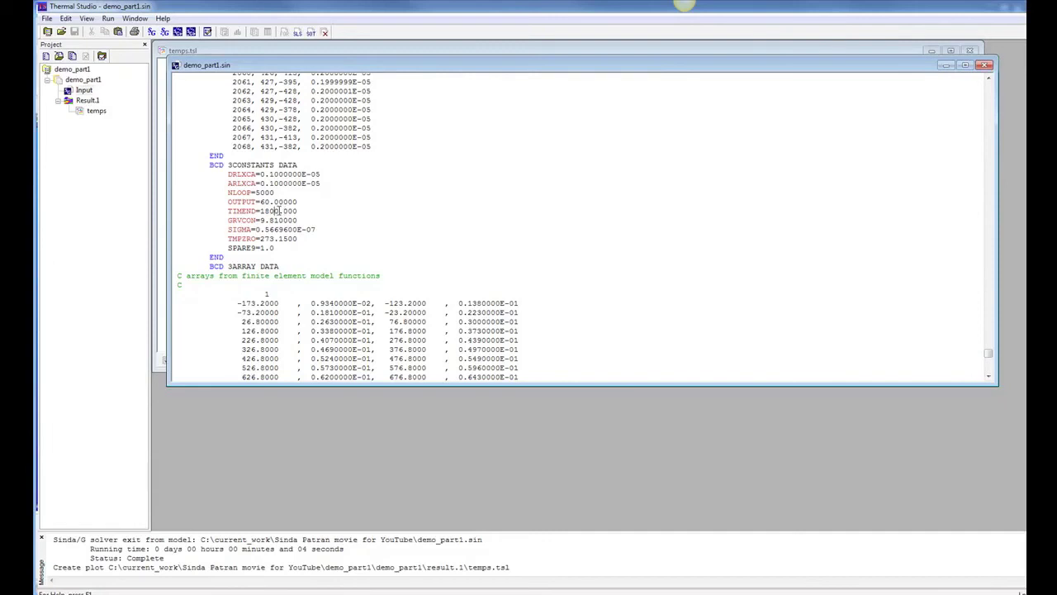
double_click(278, 211)
text(72)
click(984, 64)
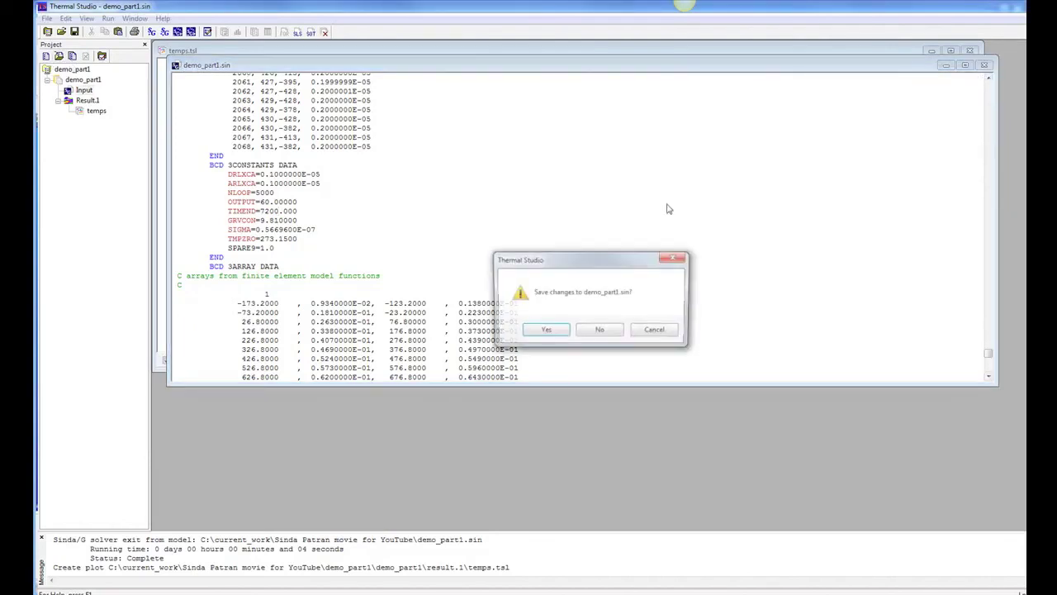
click(544, 330)
Rerun the demo_part1 model in single precision and auto-scale the temps plot to the new results
right_click(68, 80)
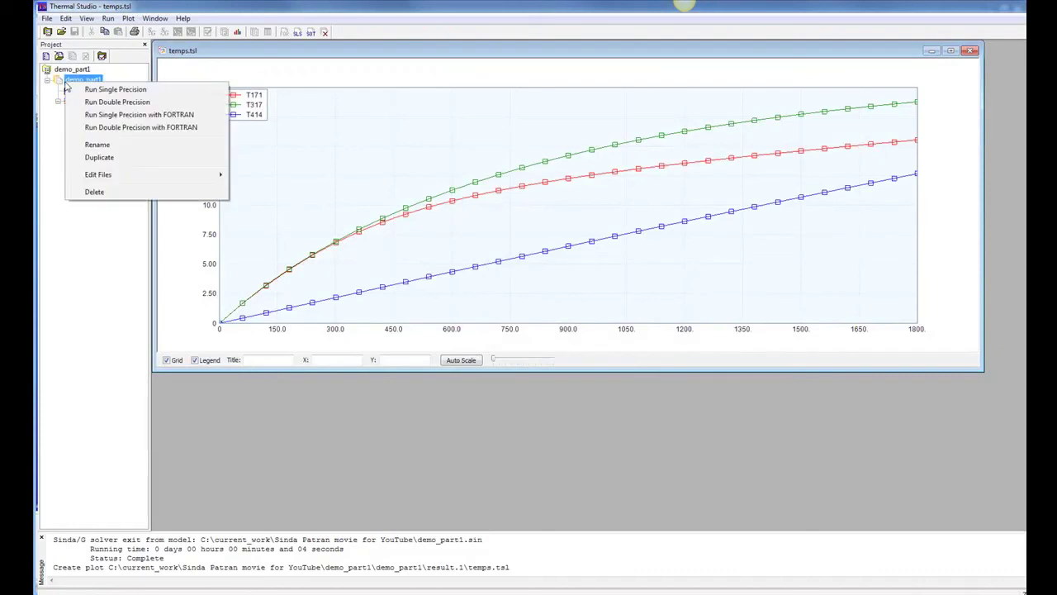
click(99, 91)
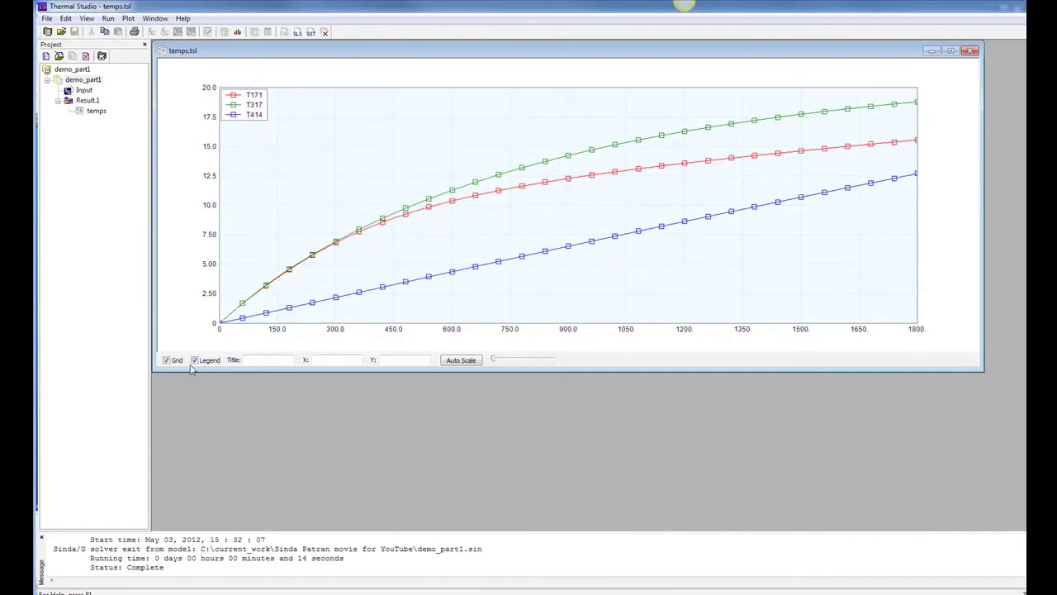
click(463, 362)
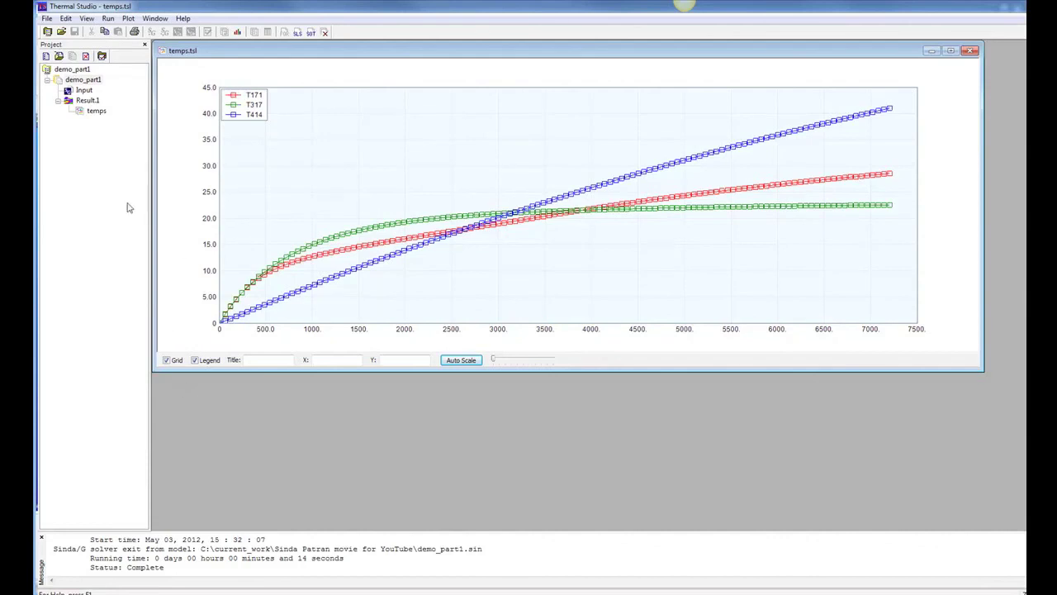
Edit the temps plot to use a mark rate of 0 and label the T171 curve Box
right_click(89, 112)
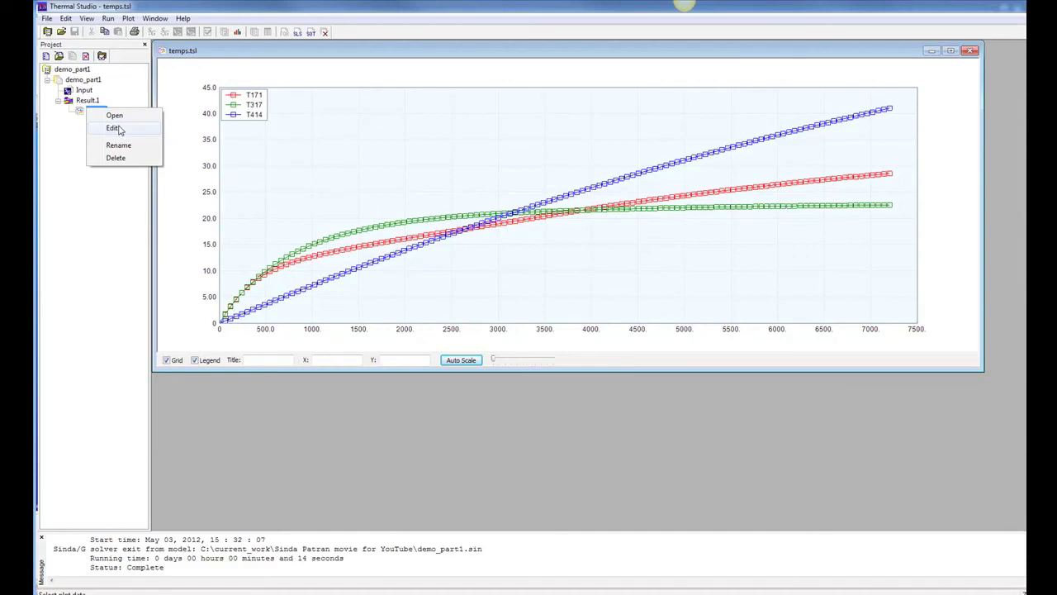
click(114, 128)
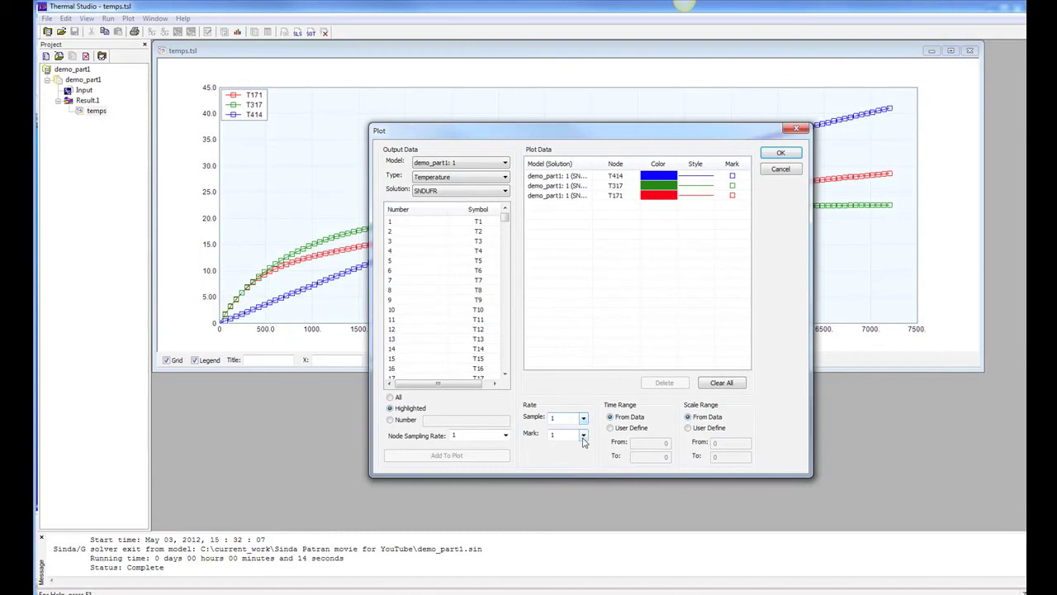
click(584, 435)
click(566, 447)
click(616, 195)
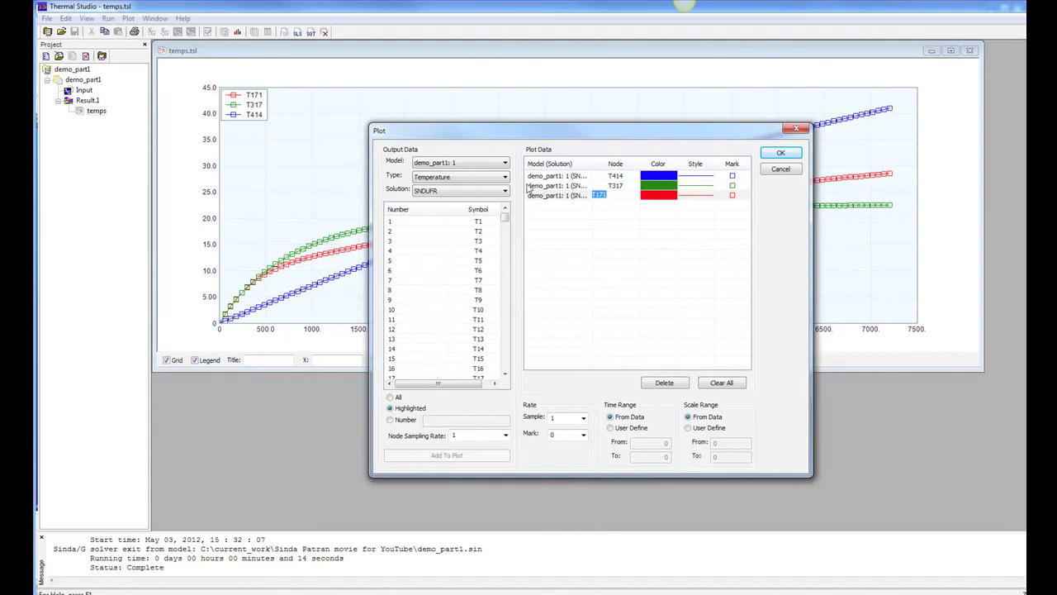
text(8)
click(781, 153)
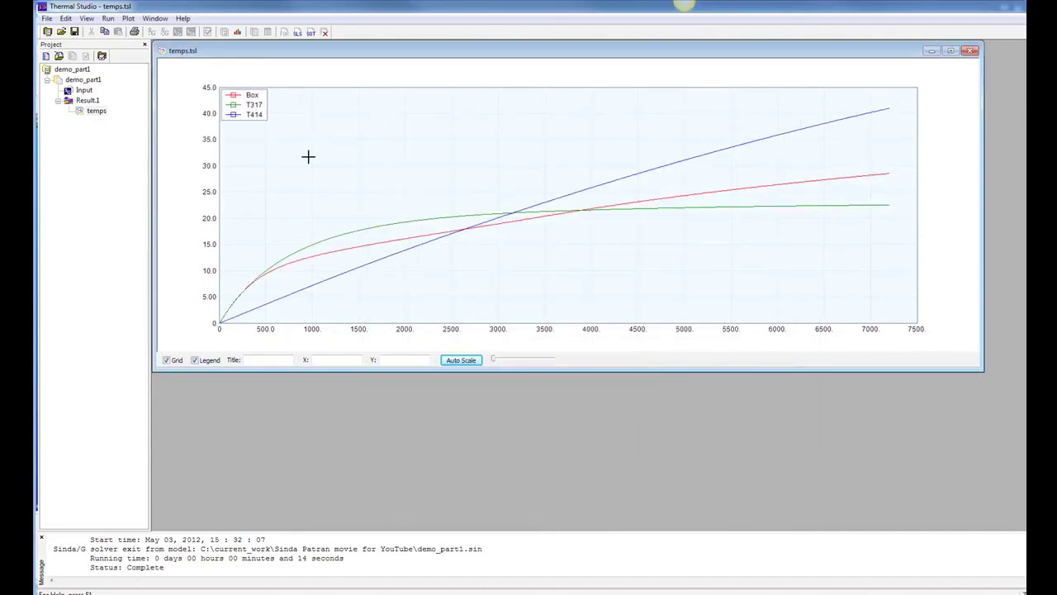